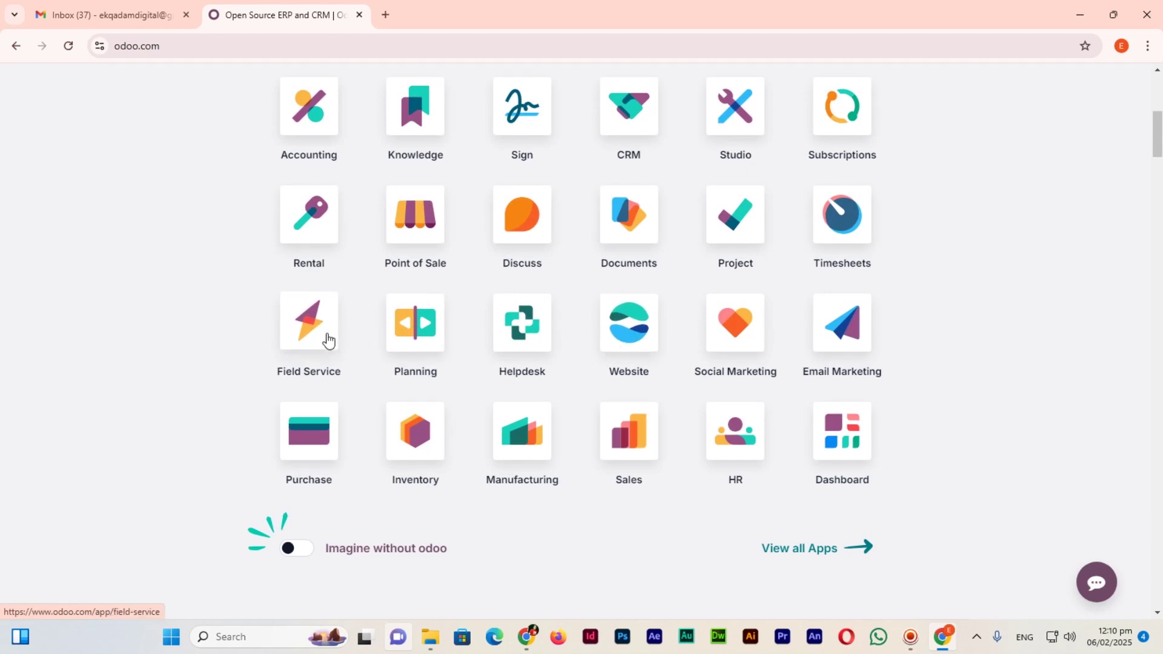
Scroll the odoo.com homepage so its grid of business apps is in view.
{"action": "scroll", "coordinate": [308, 315], "scroll_direction": "up", "scroll_amount": 1}
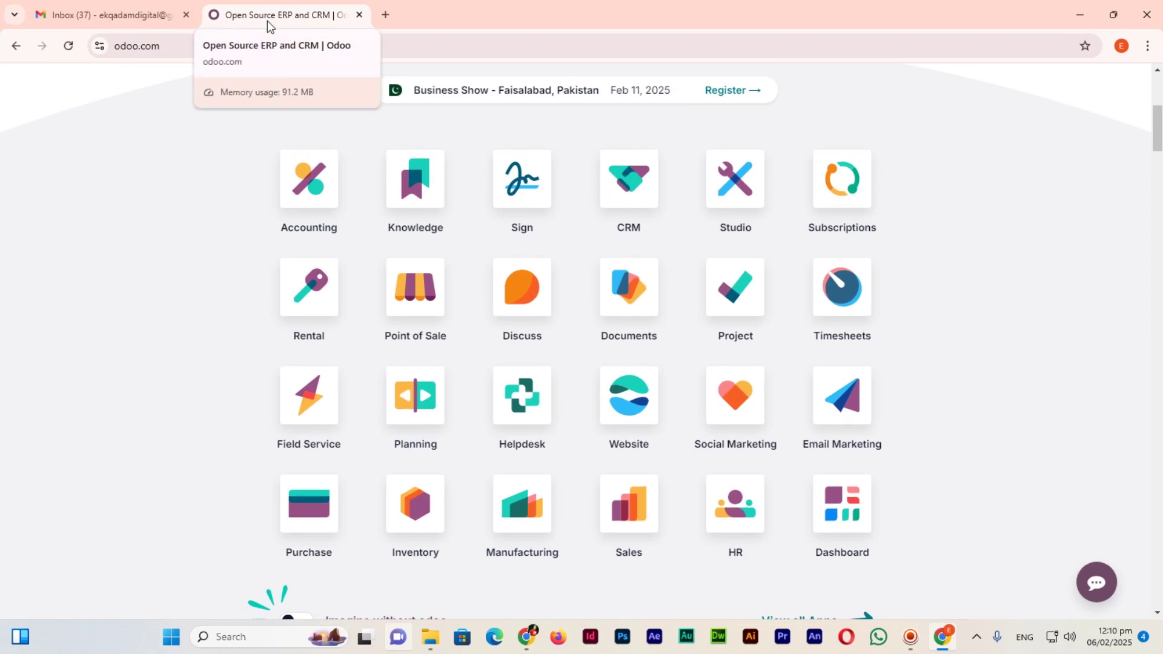
{"action": "scroll", "coordinate": [628, 397], "scroll_direction": "down", "scroll_amount": 1}
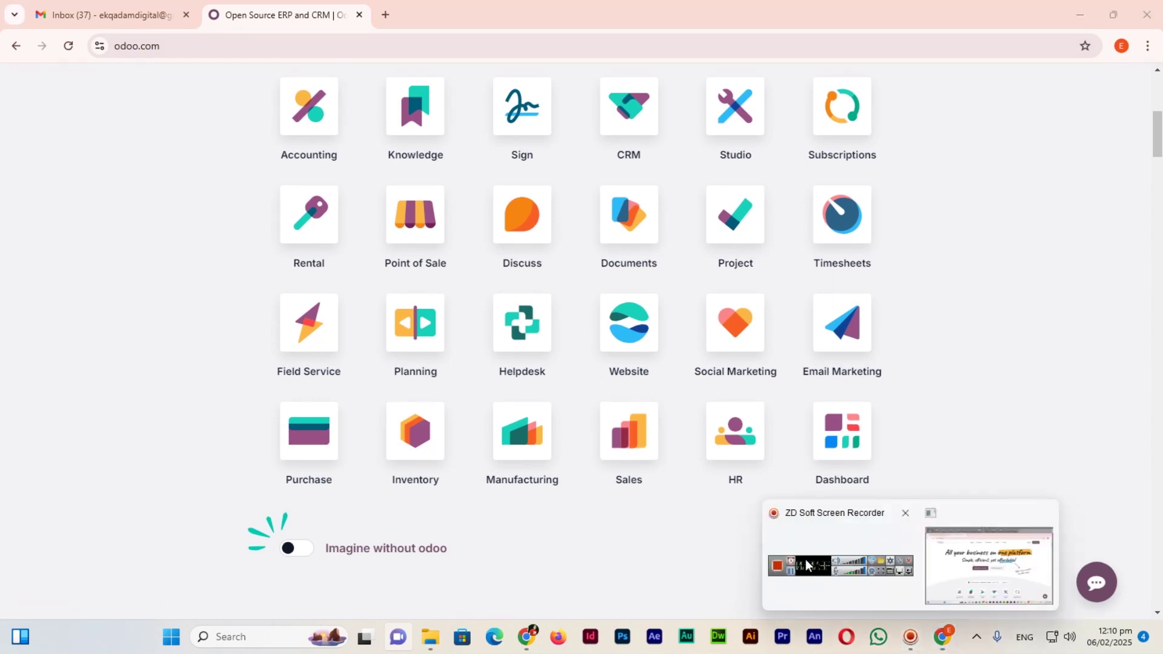
{"action": "key", "text": "alt+Tab"}
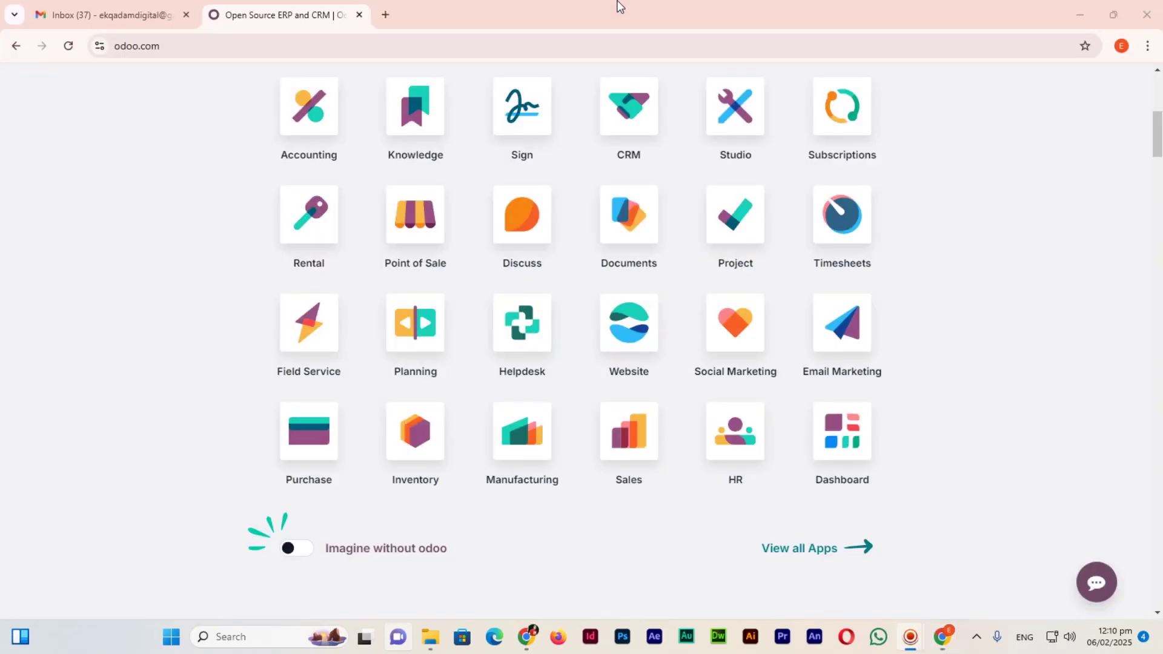
{"action": "scroll", "coordinate": [729, 403], "scroll_direction": "up", "scroll_amount": 7}
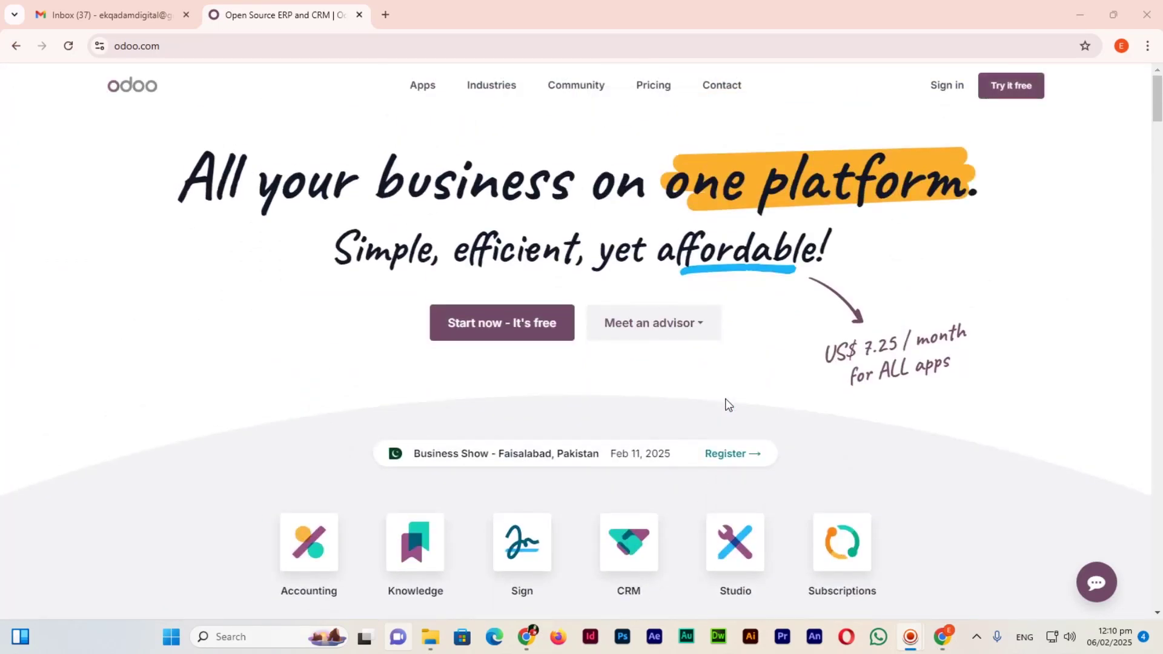
{"action": "left_click", "coordinate": [510, 317]}
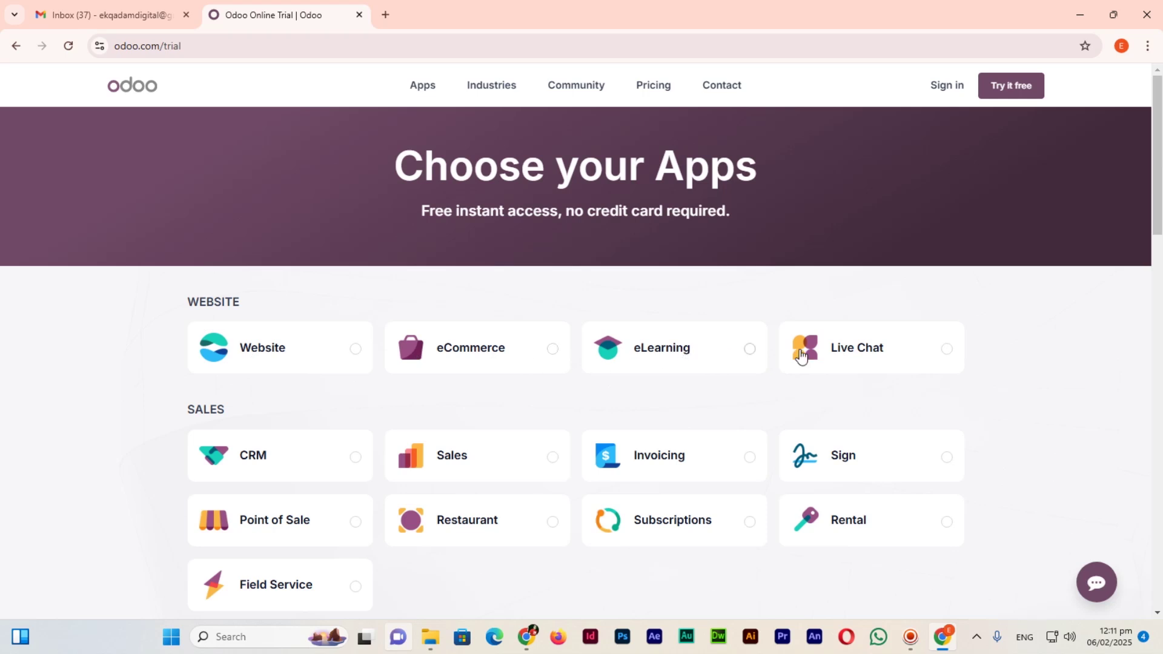
Select only the Website app card and continue to the Get Started signup form.
{"action": "left_click", "coordinate": [283, 356]}
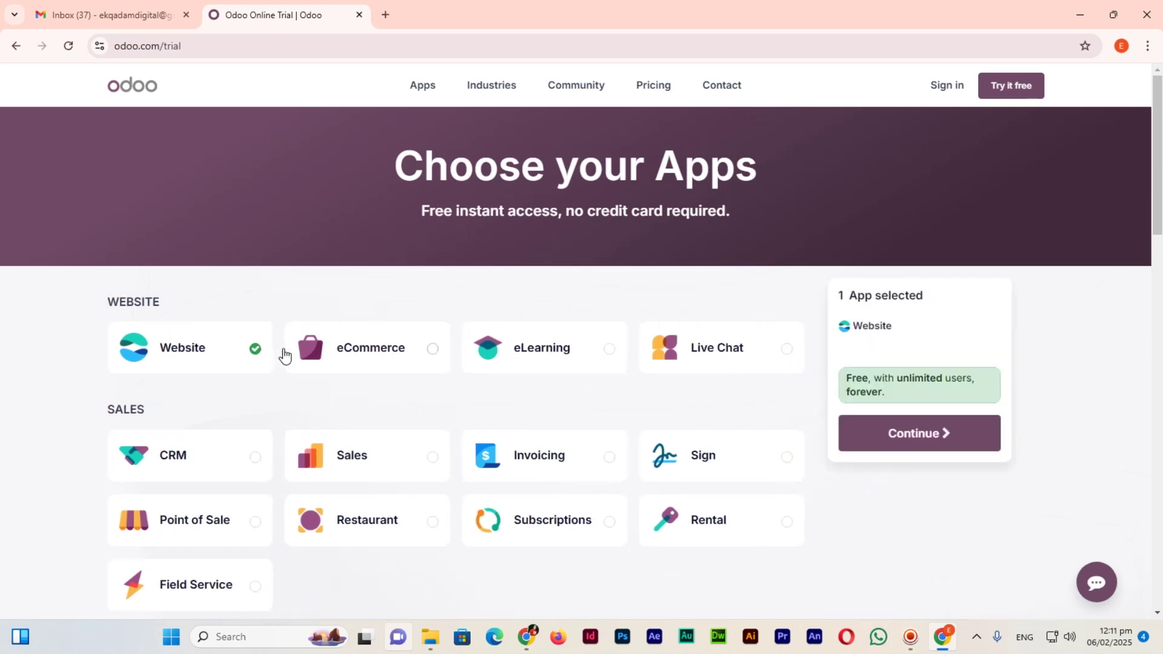
{"action": "left_click", "coordinate": [928, 433]}
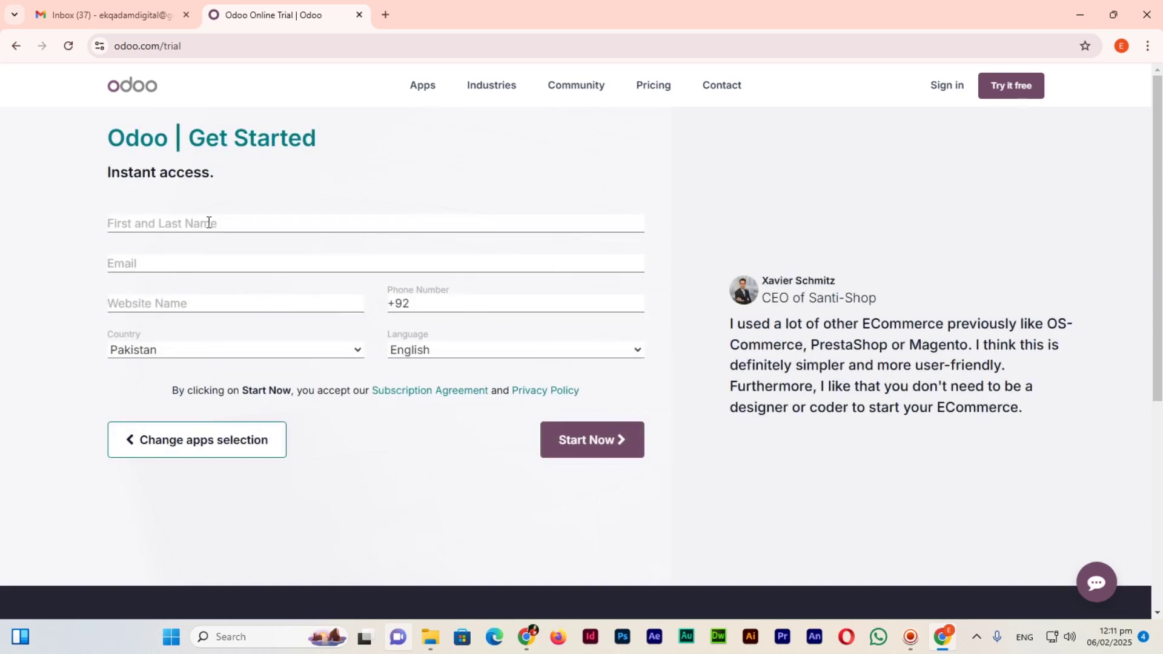
{"action": "left_click", "coordinate": [209, 219]}
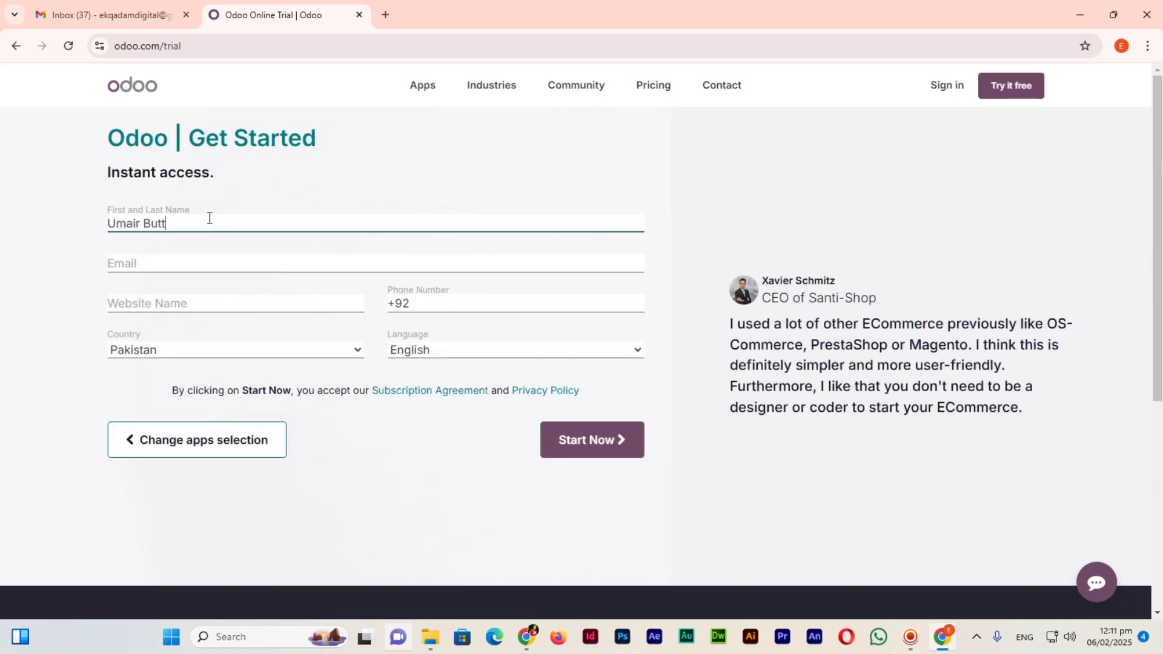
Enter the owner's full name and e-mail address on the Get Started form.
{"action": "key", "text": "Tab"}
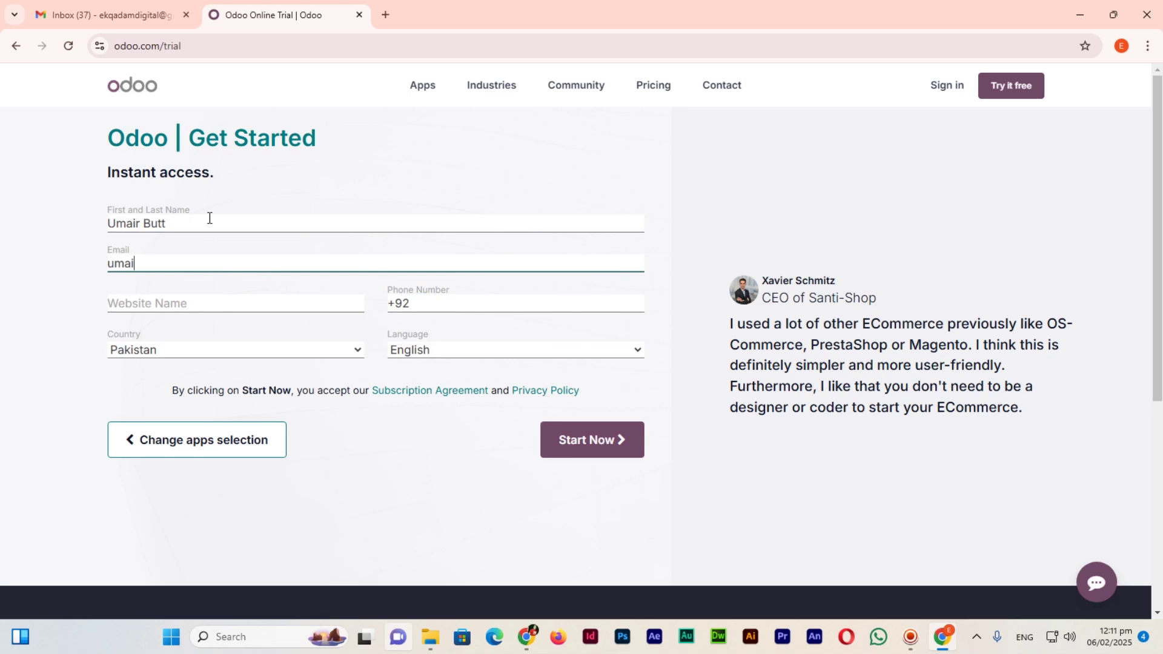
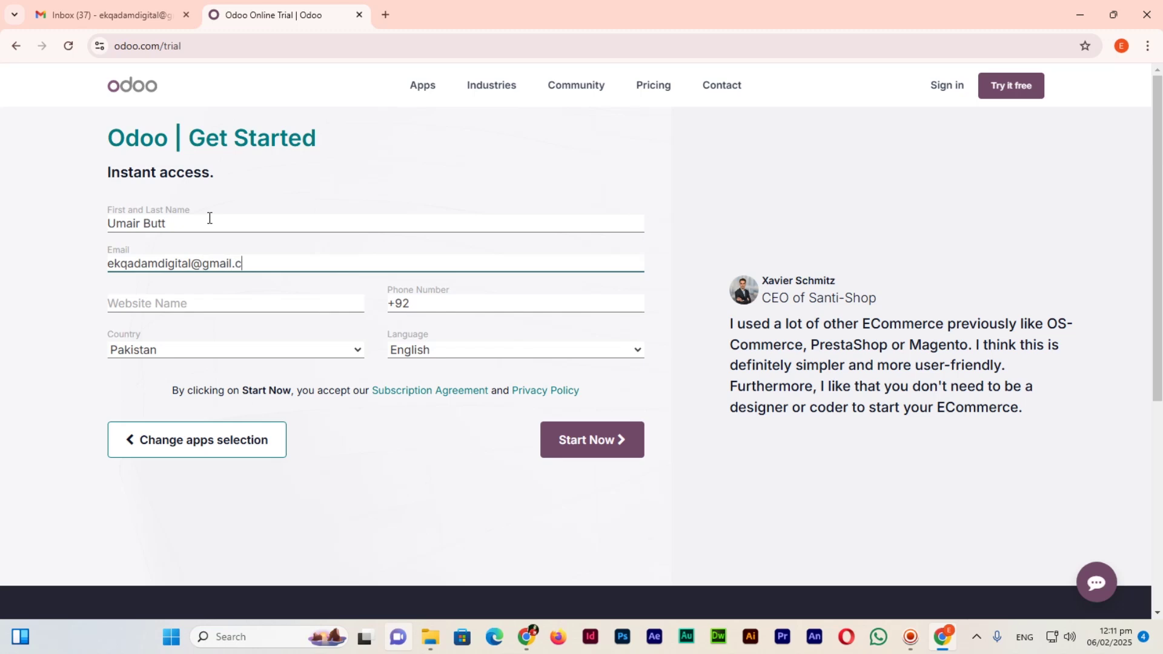
Name the website 'Irza Educational Instittue', add the phone number, and submit the form.
{"action": "key", "text": "Tab"}
{"action": "type", "text": "Irza "}
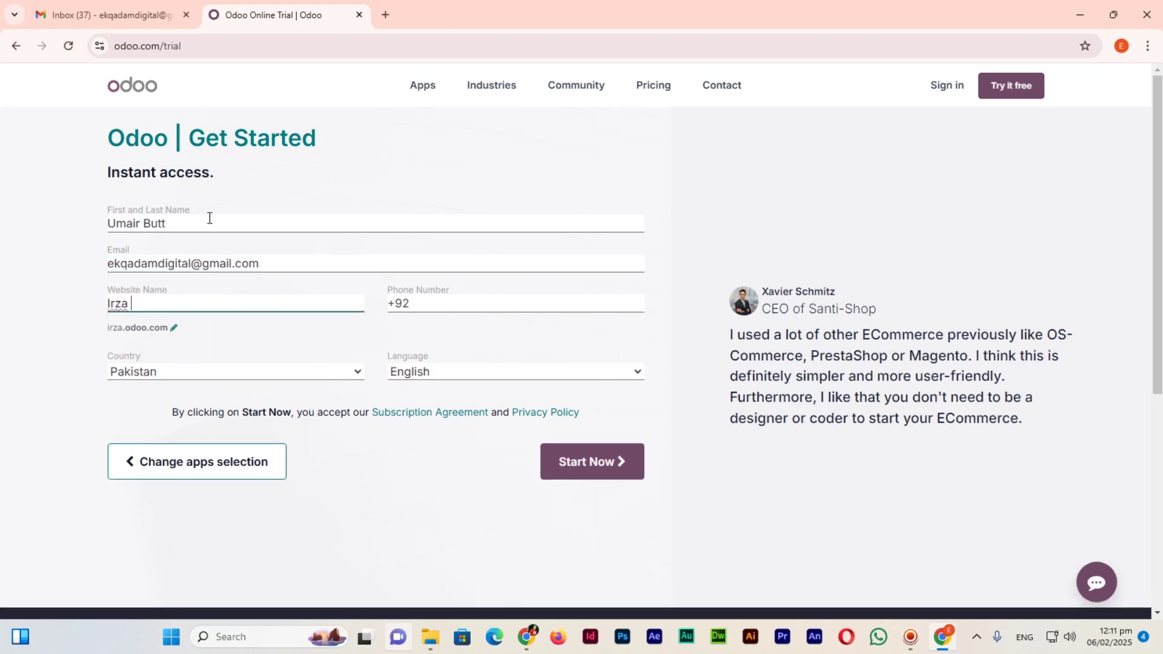
{"action": "type", "text": "Educati"}
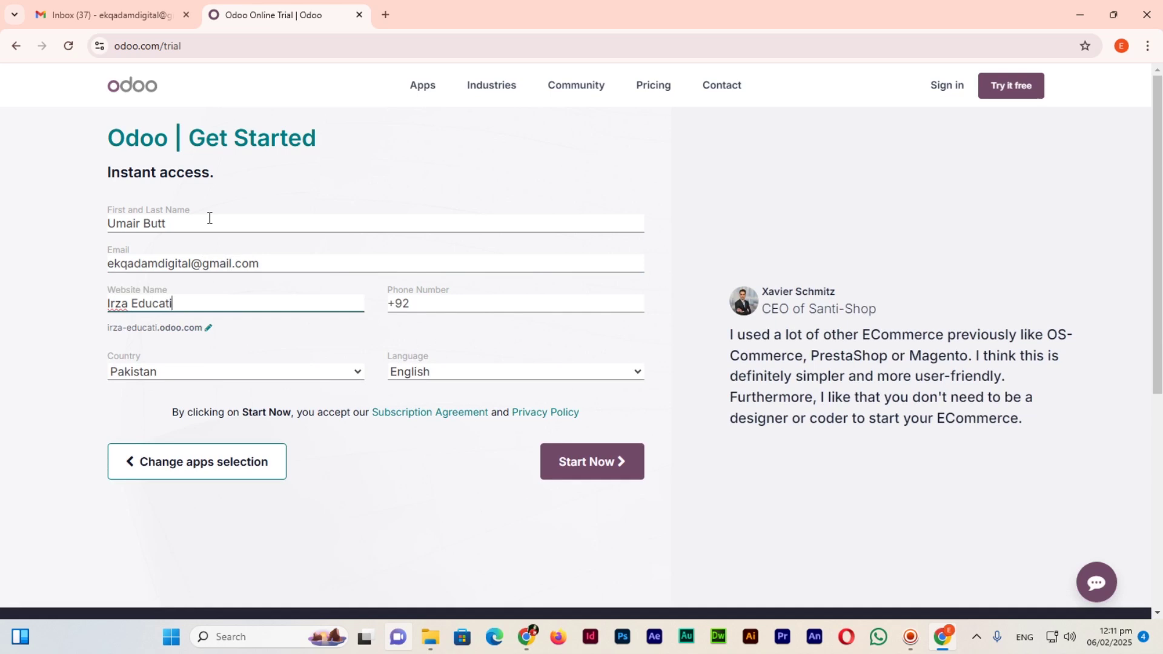
{"action": "type", "text": "onal Instittue"}
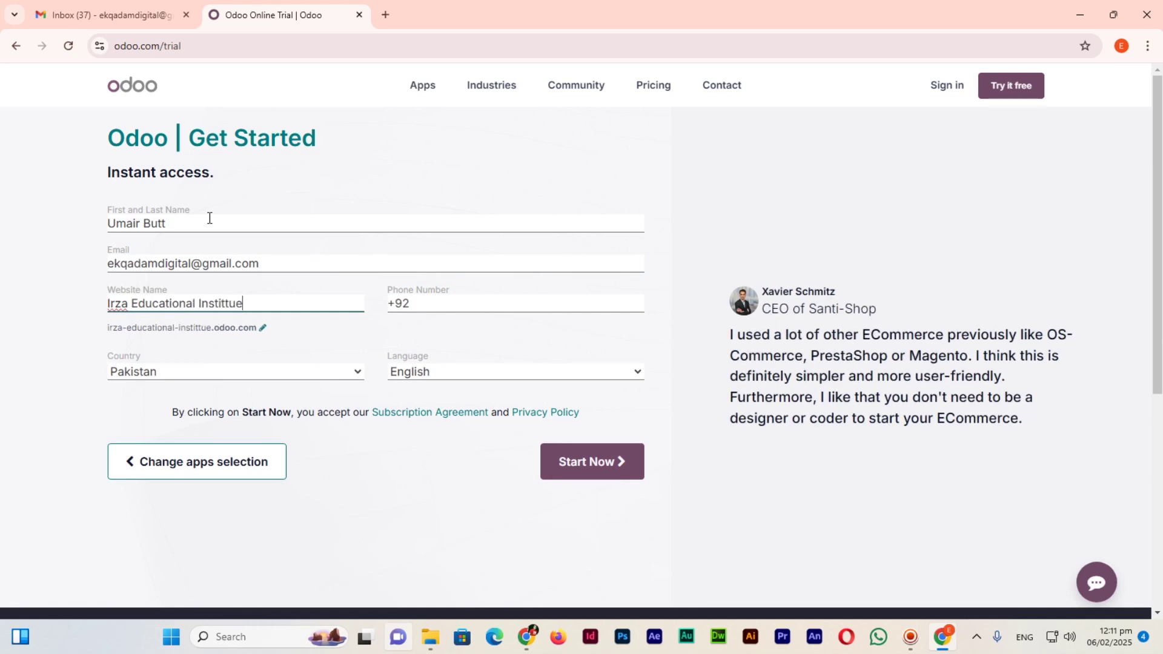
{"action": "left_click", "coordinate": [478, 310]}
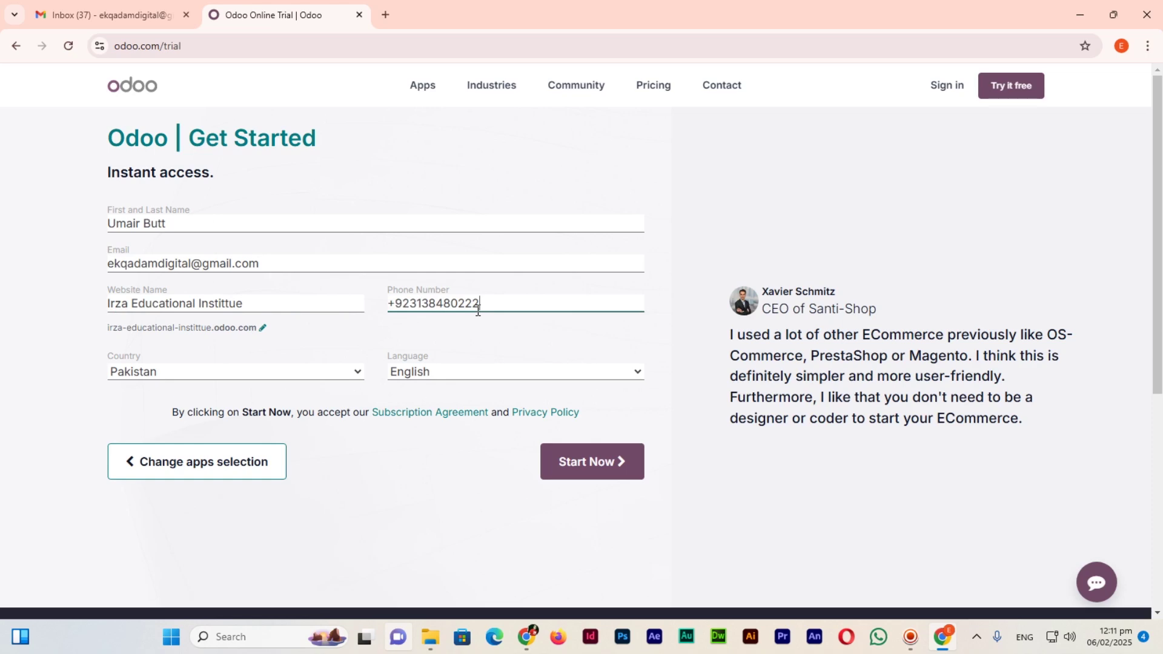
{"action": "left_click", "coordinate": [581, 462]}
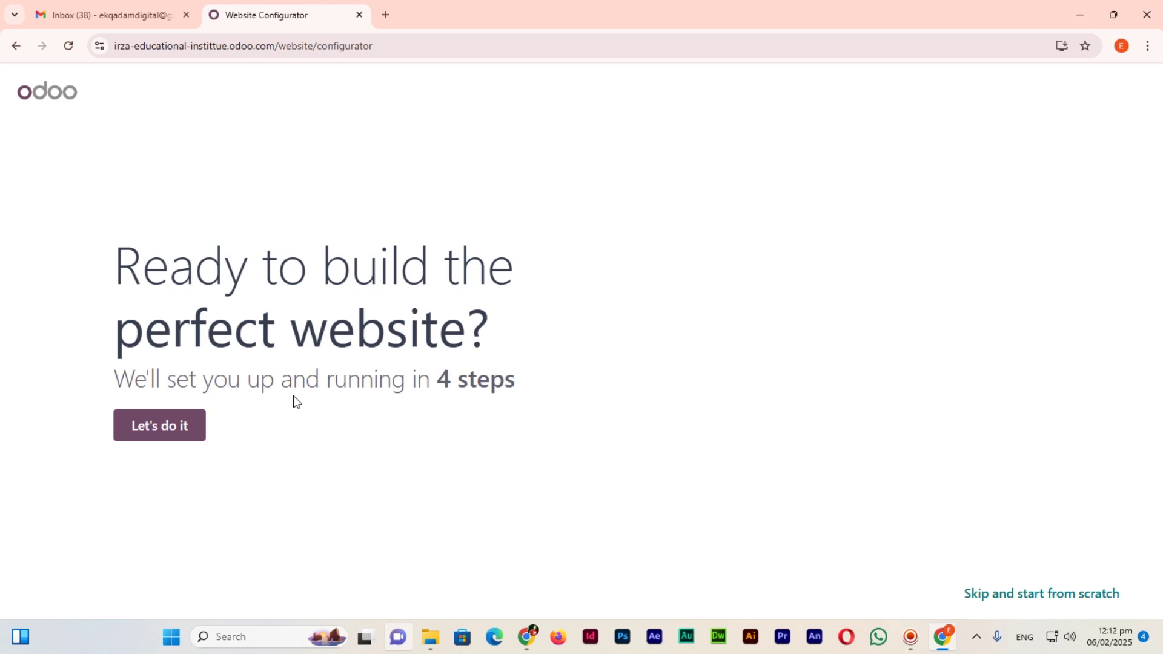
Begin the four-step Website Configurator with 'Let's do it'.
{"action": "left_click", "coordinate": [158, 431]}
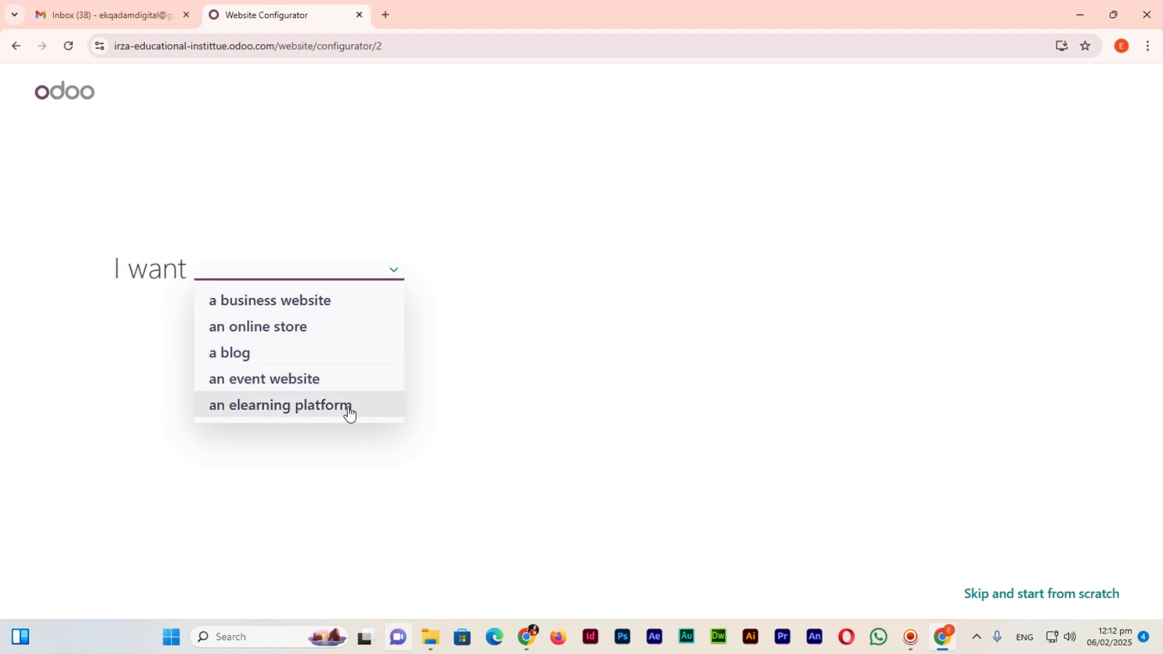
Choose 'a business website' for an educational institution, with 'develop the brand' as main objective.
{"action": "left_click", "coordinate": [309, 301]}
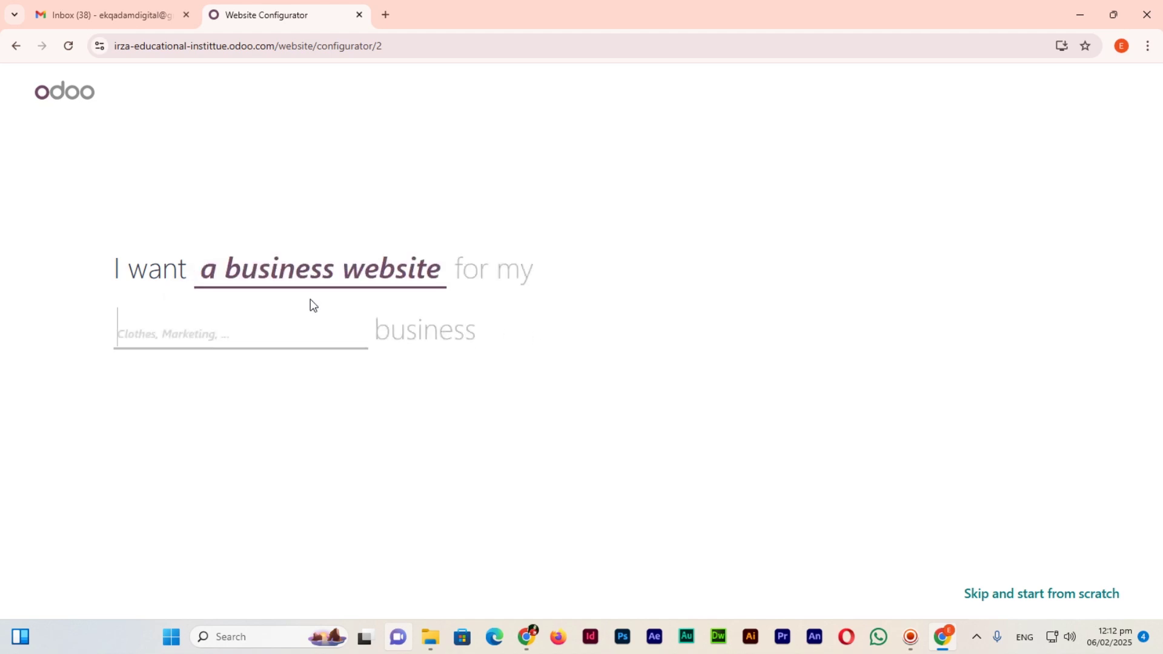
{"action": "left_click", "coordinate": [267, 333]}
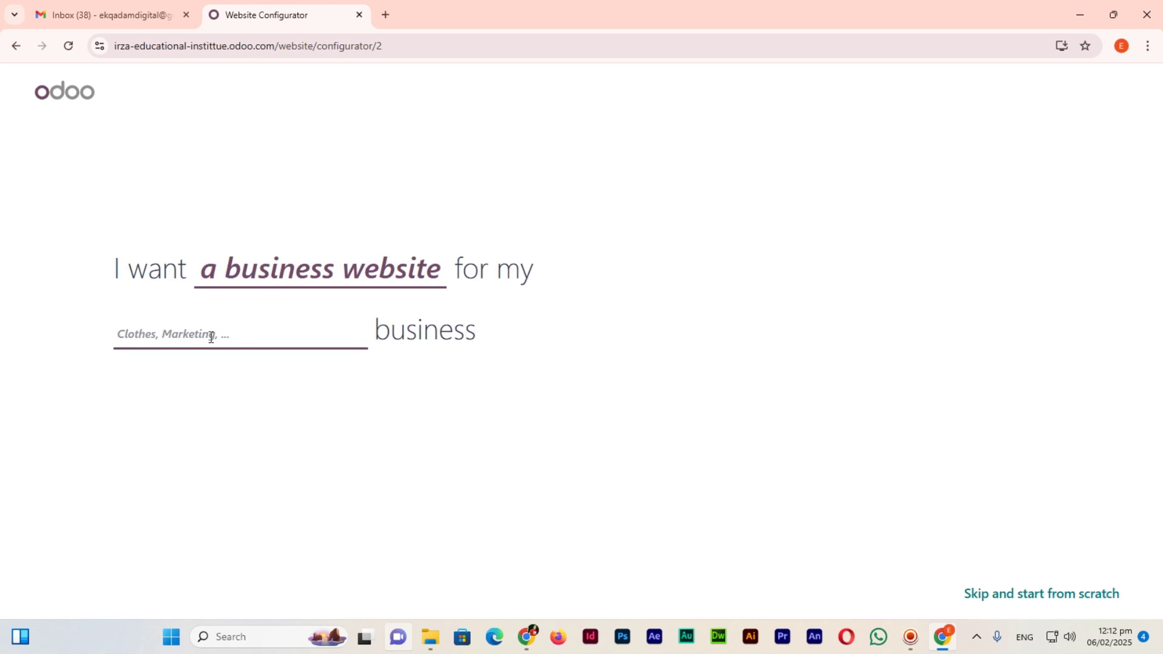
{"action": "type", "text": "institute"}
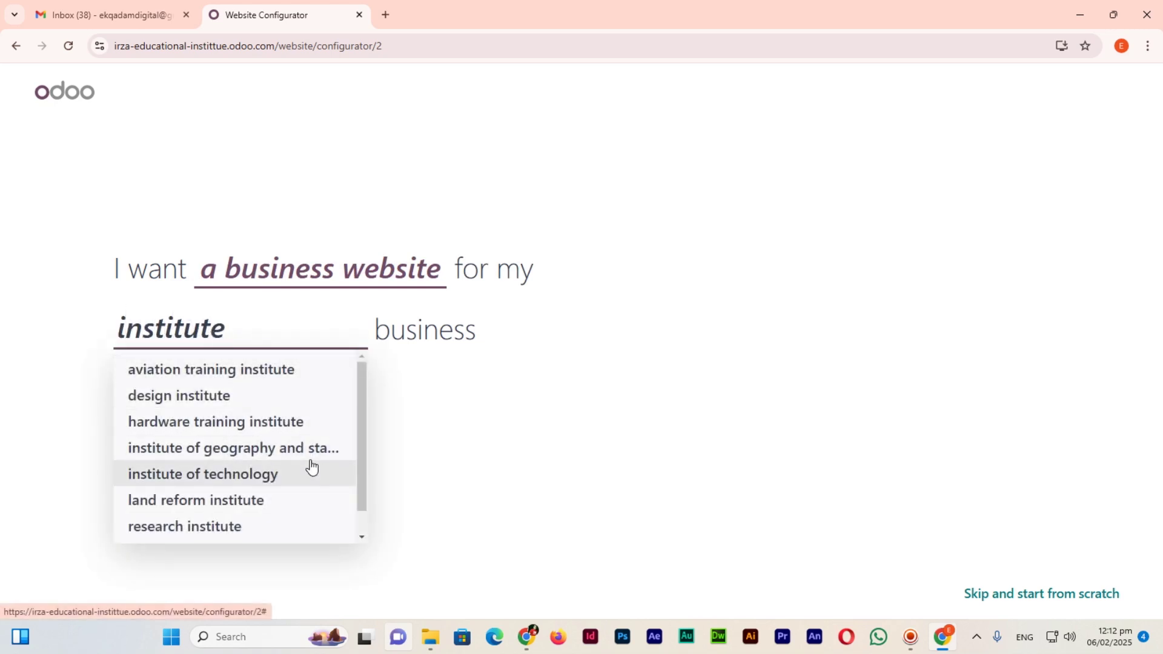
{"action": "scroll", "coordinate": [308, 467], "scroll_direction": "down", "scroll_amount": 1}
{"action": "scroll", "coordinate": [267, 451], "scroll_direction": "up", "scroll_amount": 1}
{"action": "key", "text": "ctrl+a"}
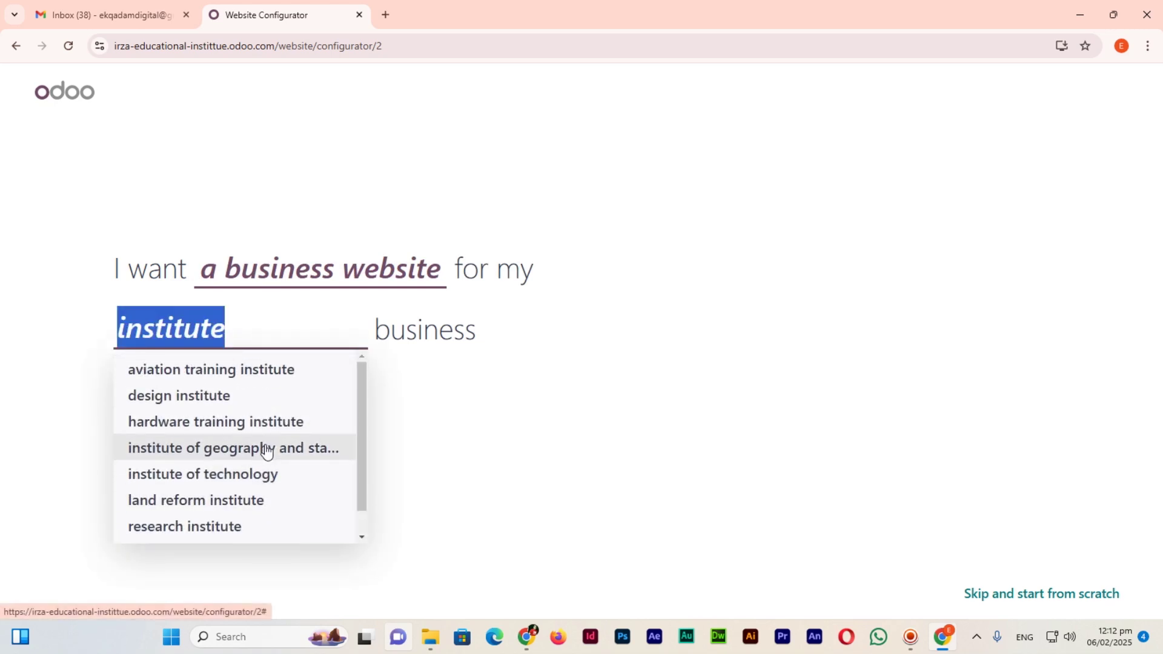
{"action": "type", "text": "education"}
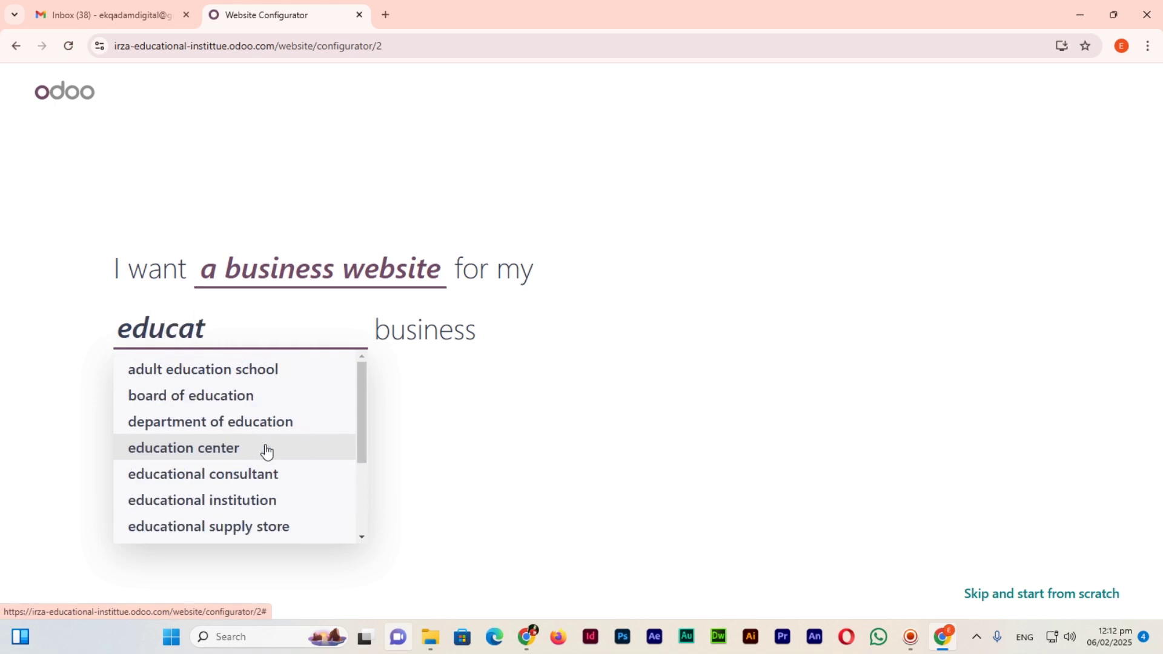
{"action": "left_click", "coordinate": [242, 501]}
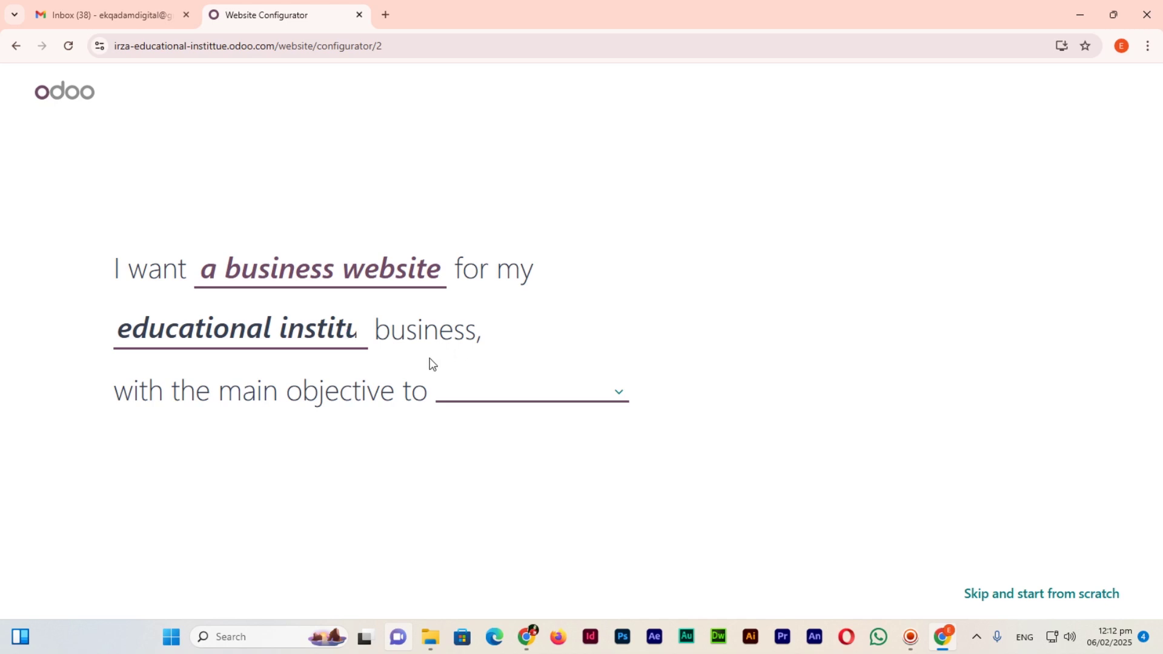
{"action": "left_click", "coordinate": [529, 401]}
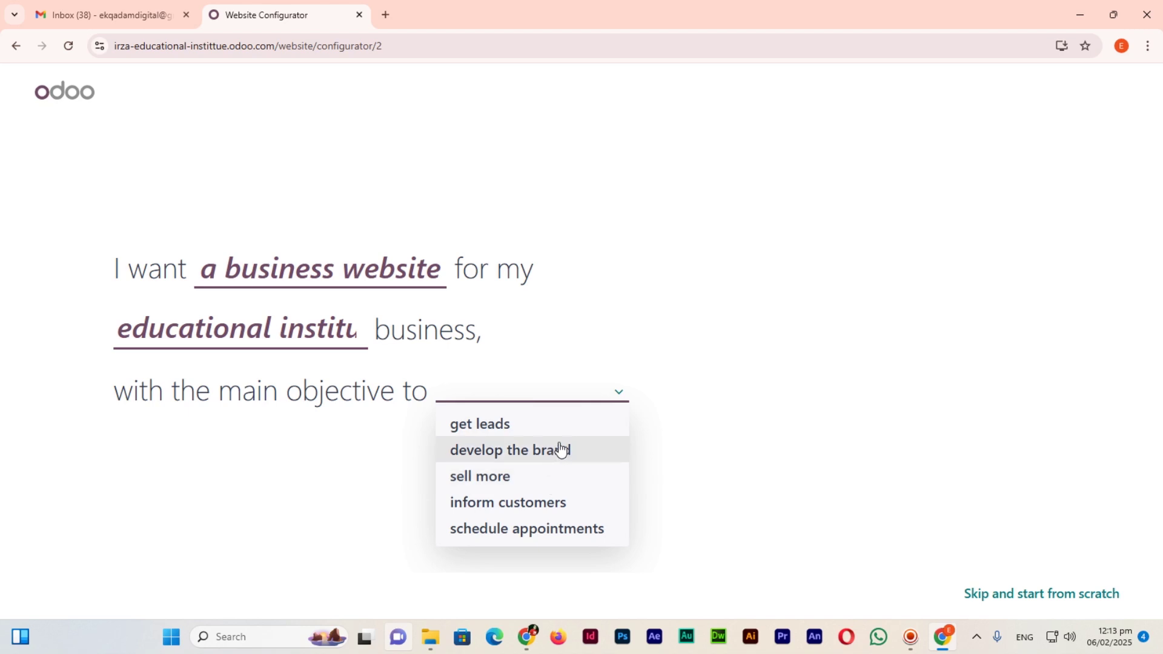
{"action": "left_click", "coordinate": [570, 455]}
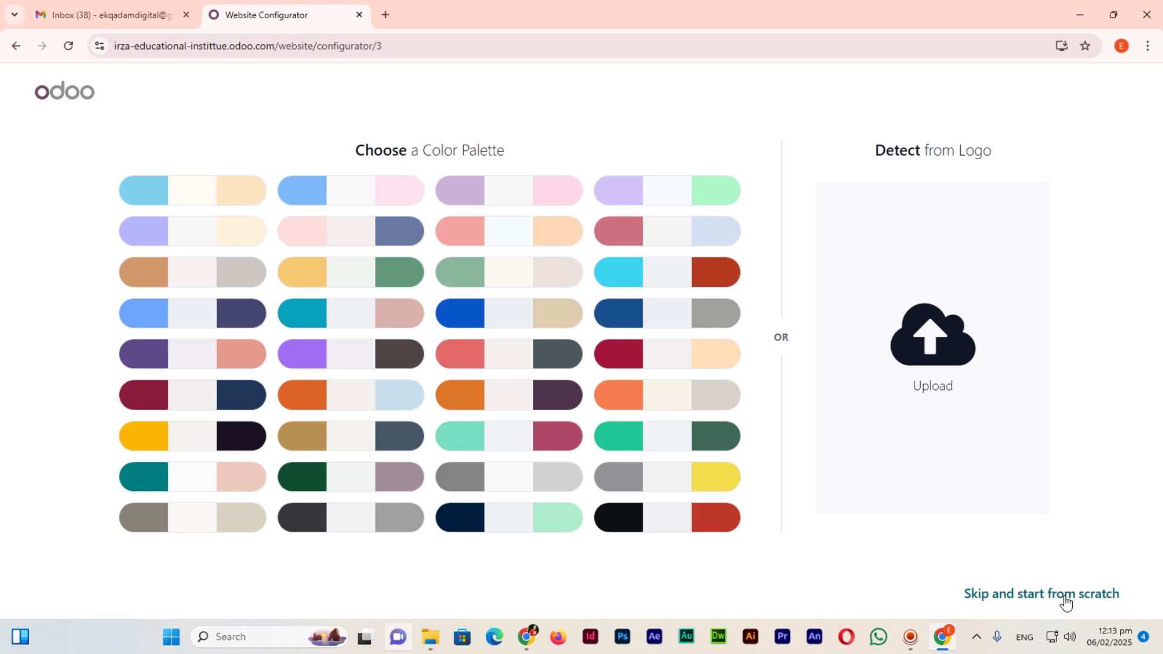
Pick a colour palette, add About Us, Privacy Policy, eLearning and Pricing, and build the website.
{"action": "left_click", "coordinate": [384, 271]}
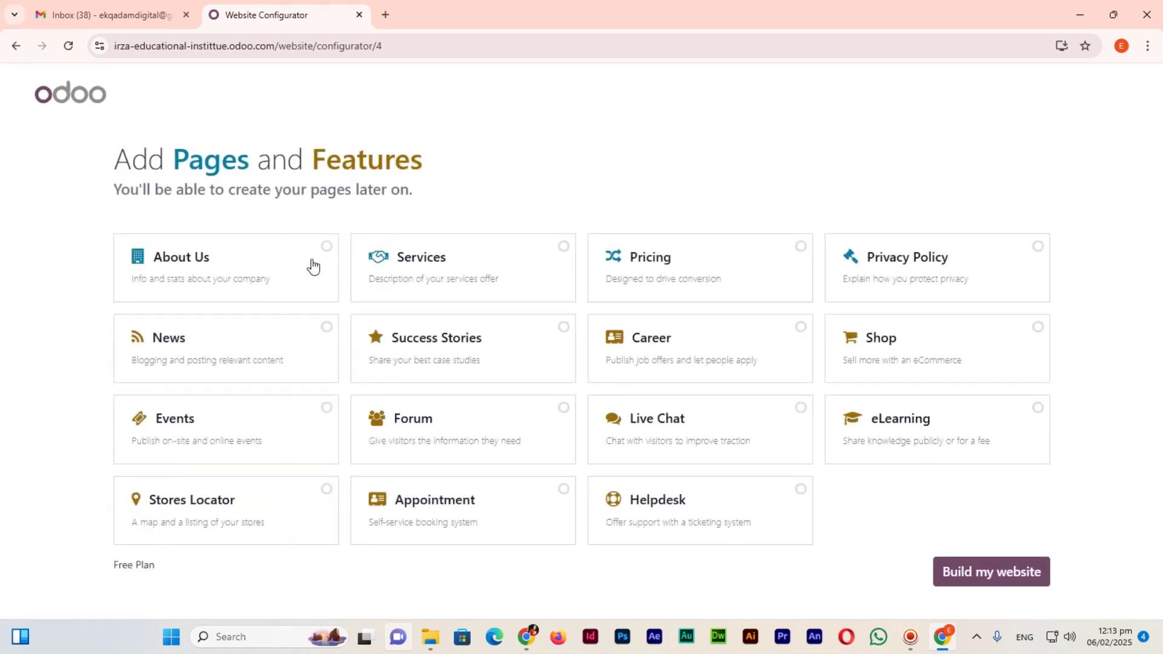
{"action": "key", "text": "alt+Tab"}
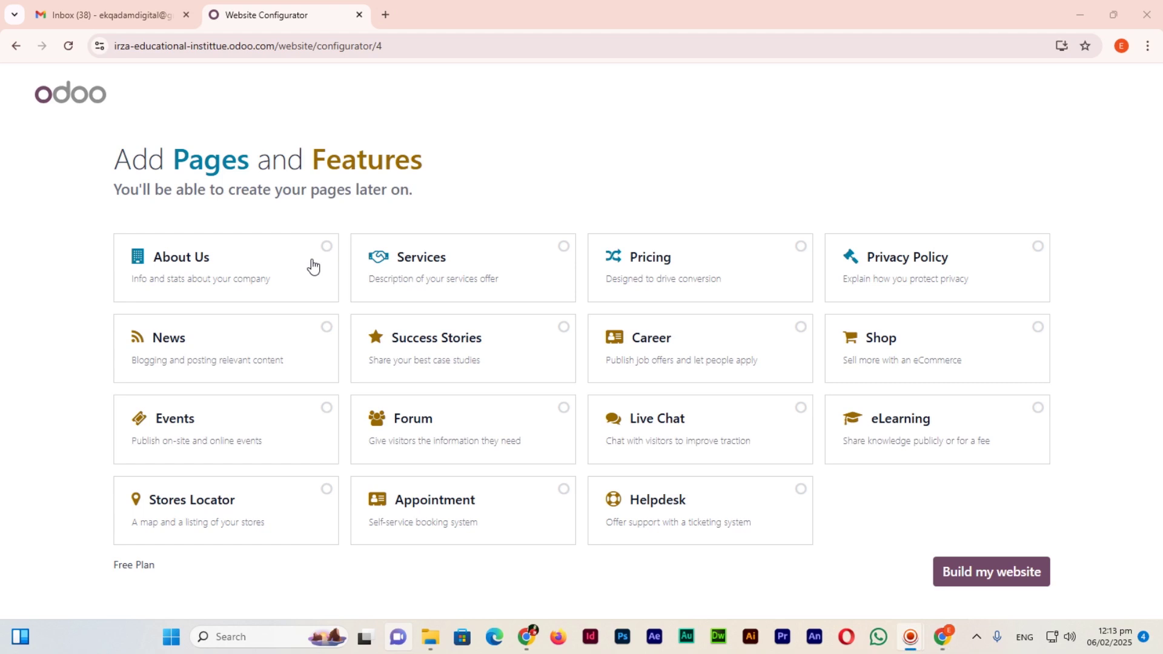
{"action": "left_click", "coordinate": [313, 267]}
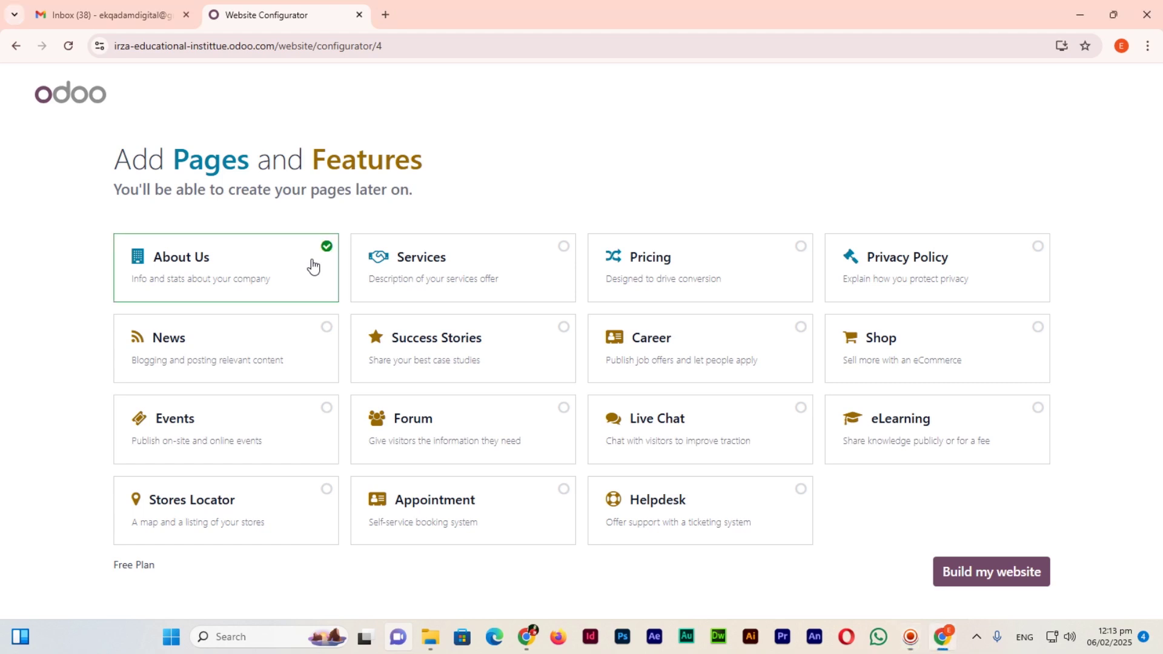
{"action": "left_click", "coordinate": [936, 277]}
{"action": "left_click", "coordinate": [968, 434]}
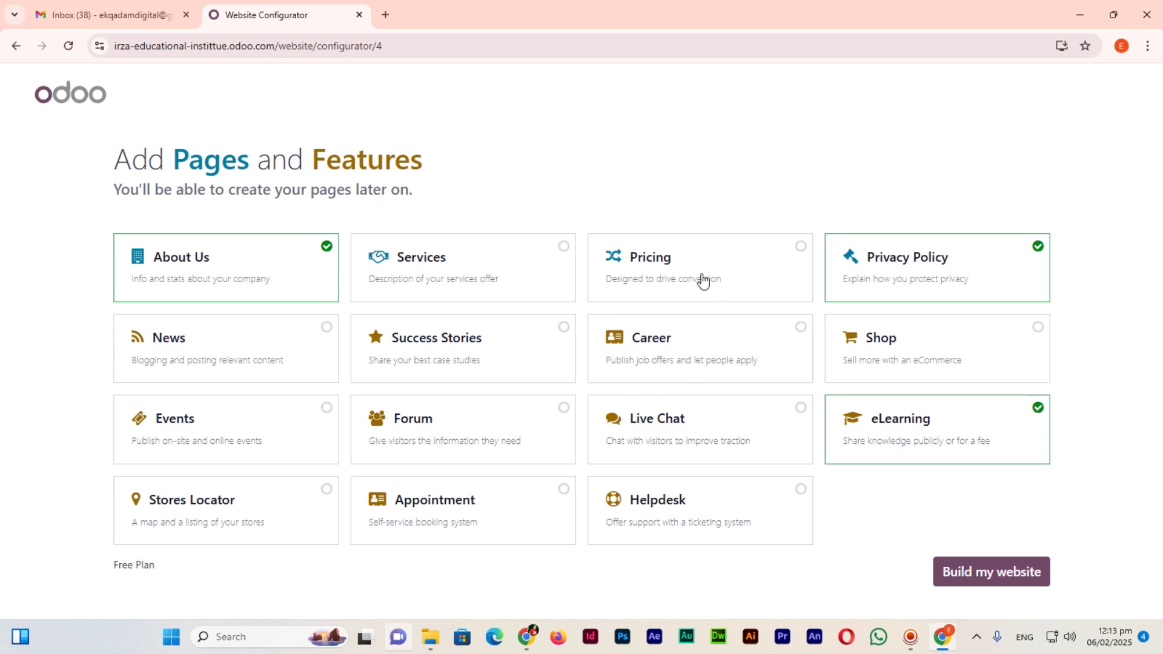
{"action": "left_click", "coordinate": [744, 291]}
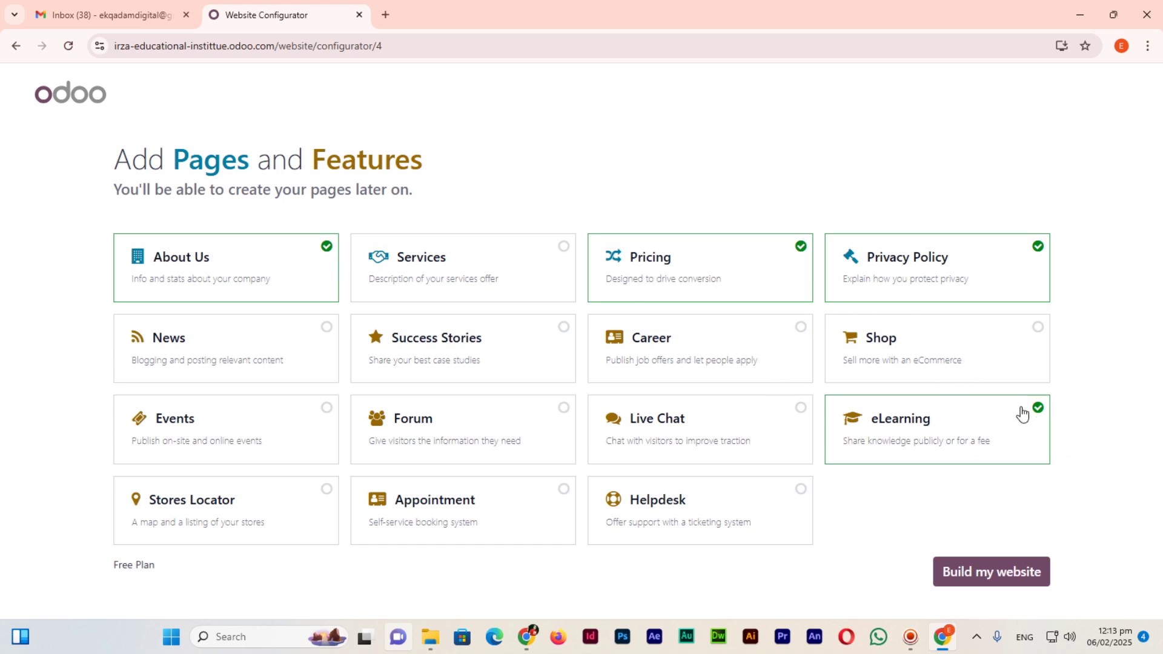
{"action": "left_click", "coordinate": [1006, 574]}
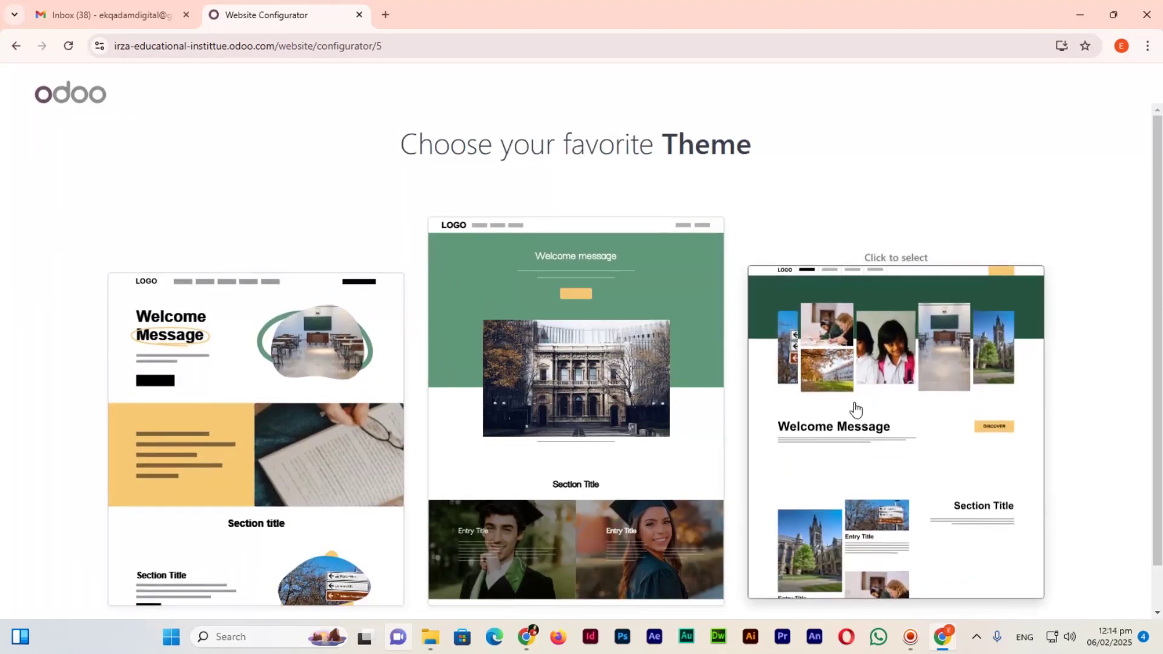
Browse the theme previews and pick a theme so Odoo generates the site.
{"action": "scroll", "coordinate": [5, 397], "scroll_direction": "down", "scroll_amount": 1}
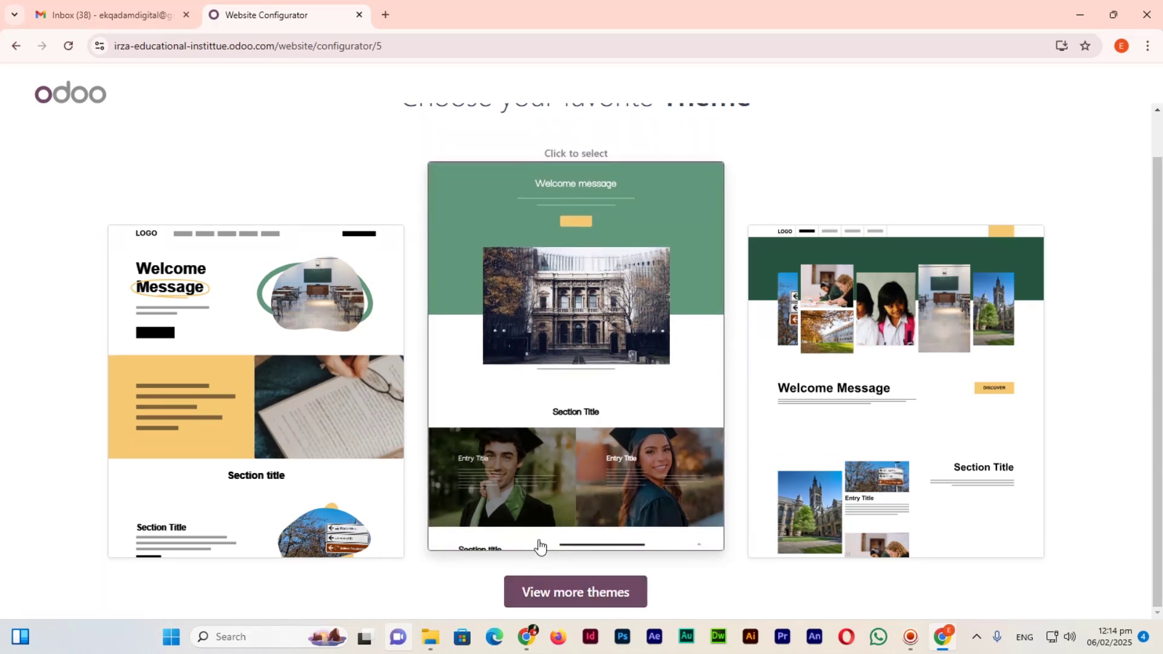
{"action": "left_click", "coordinate": [264, 433]}
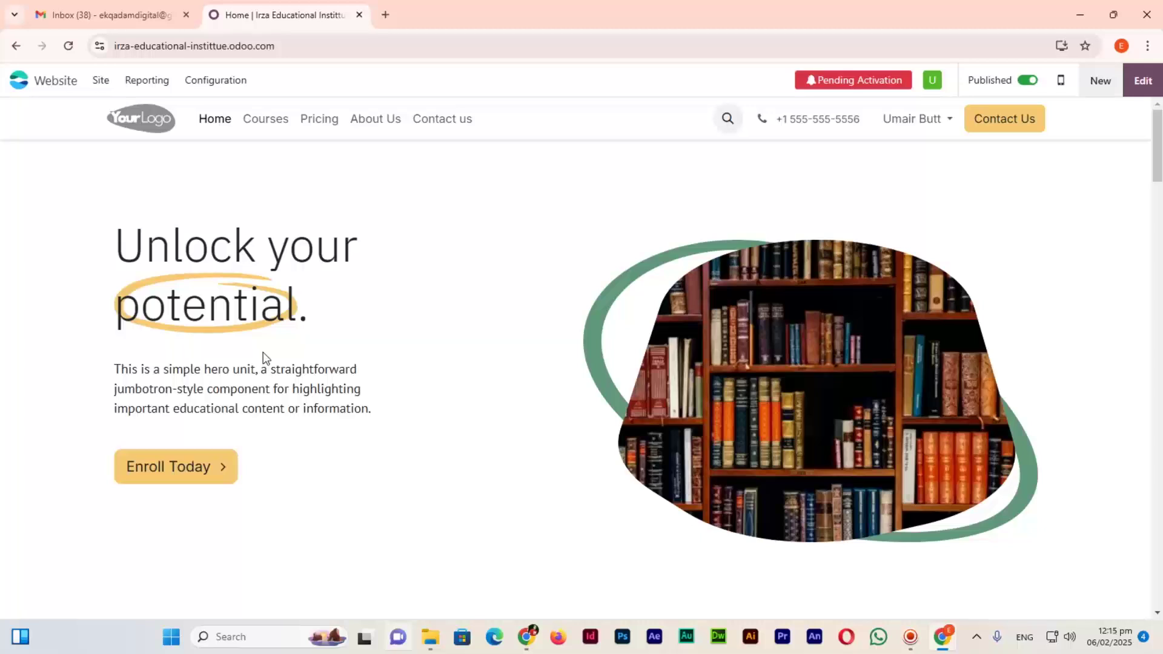
{"action": "scroll", "coordinate": [533, 351], "scroll_direction": "down", "scroll_amount": 4}
{"action": "scroll", "coordinate": [543, 375], "scroll_direction": "down", "scroll_amount": 10}
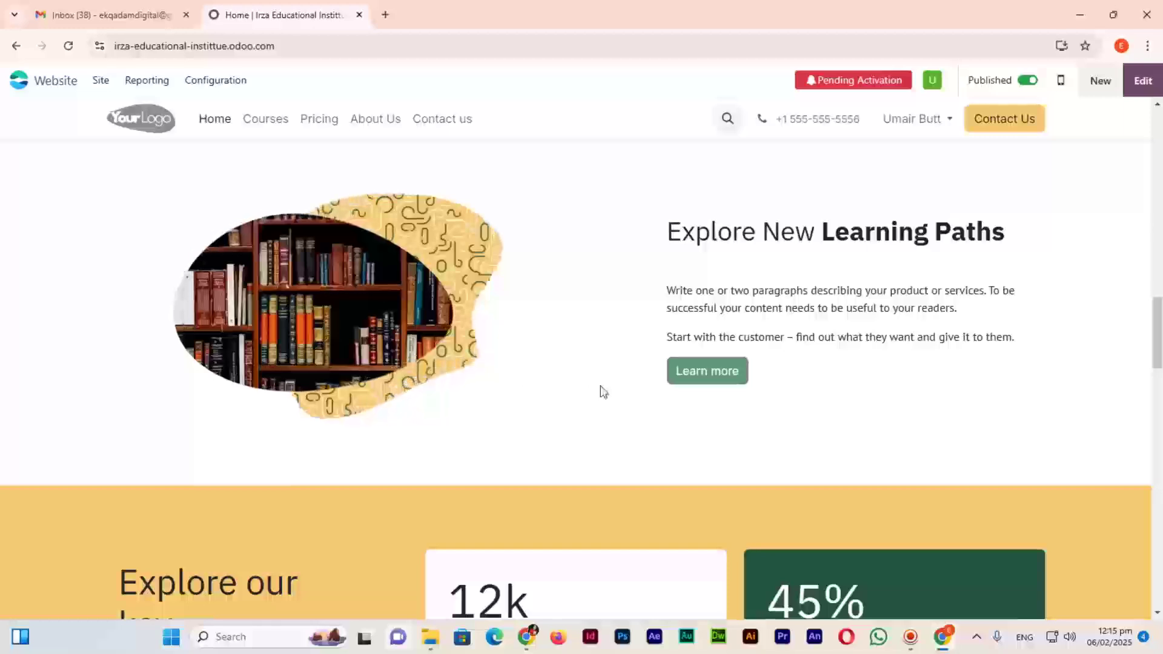
{"action": "scroll", "coordinate": [603, 387], "scroll_direction": "down", "scroll_amount": 20}
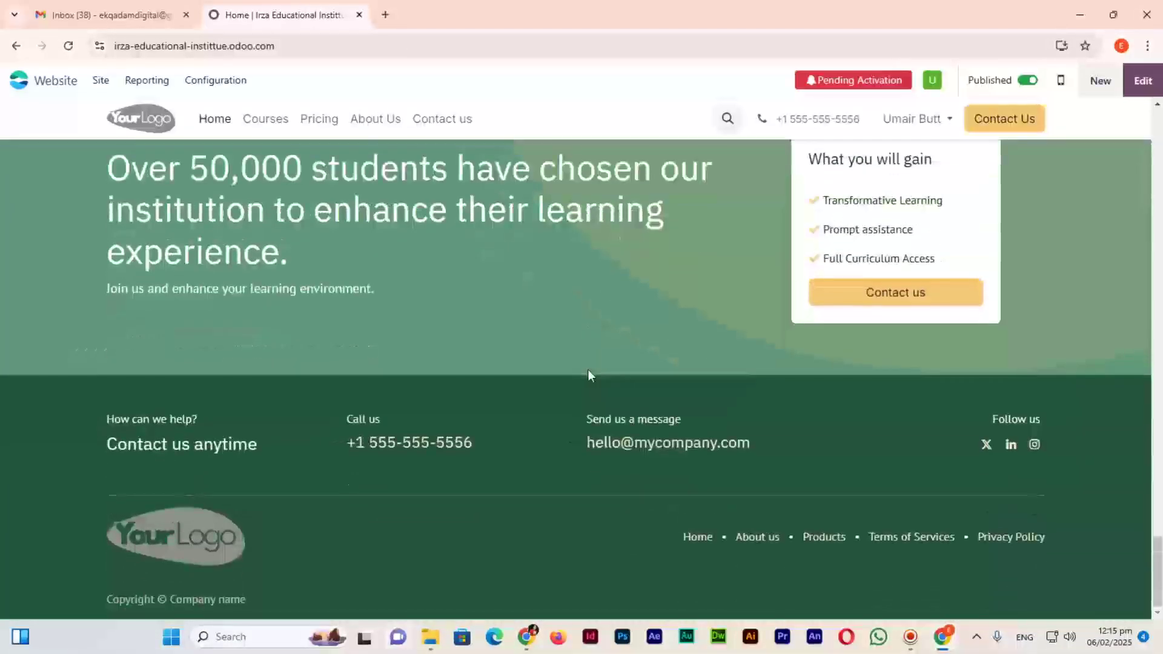
{"action": "scroll", "coordinate": [587, 371], "scroll_direction": "up", "scroll_amount": 20}
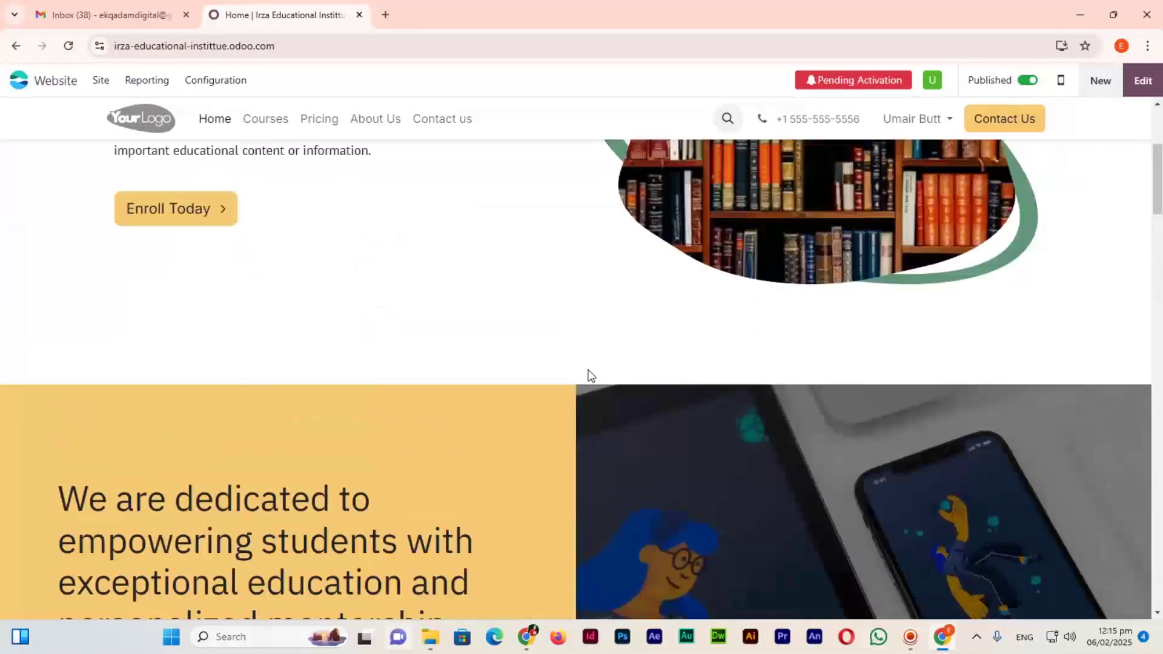
{"action": "scroll", "coordinate": [588, 373], "scroll_direction": "up", "scroll_amount": 4}
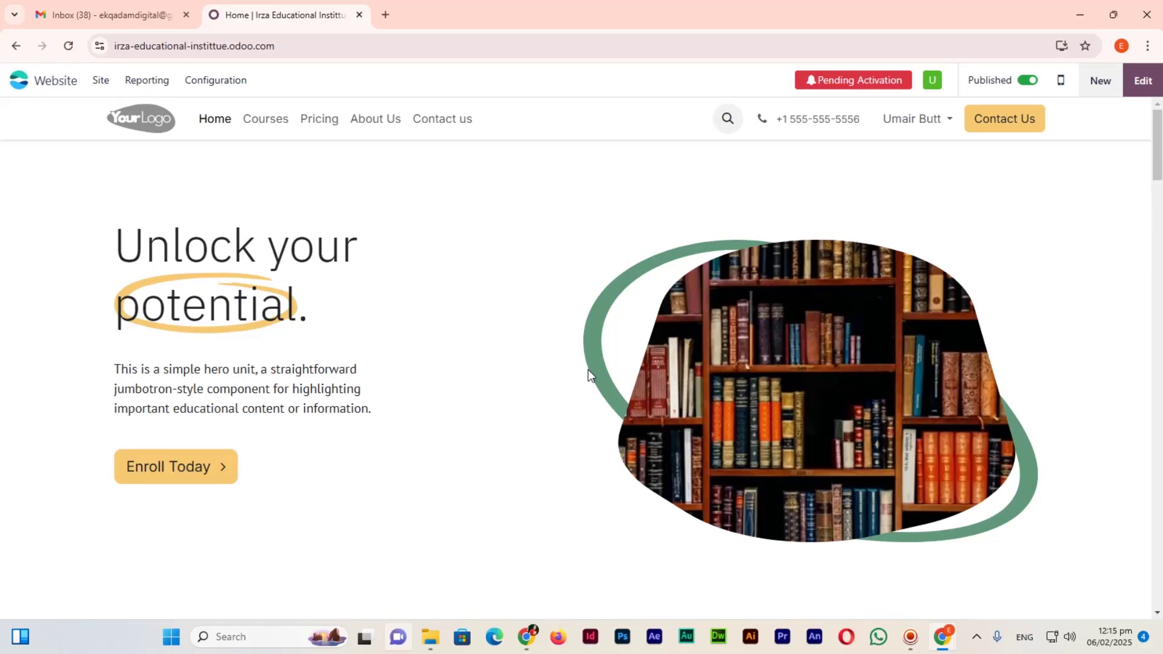
Replace the homepage hero heading with 'Irza Educational Institute'.
{"action": "left_click", "coordinate": [1142, 85]}
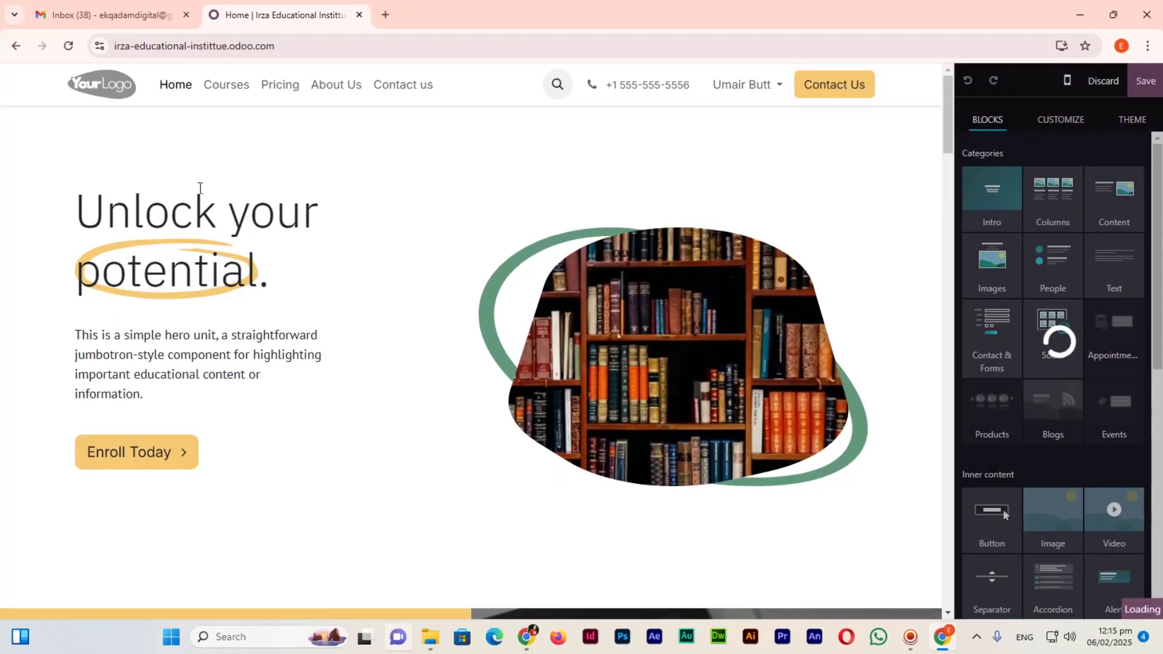
{"action": "left_click", "coordinate": [220, 216]}
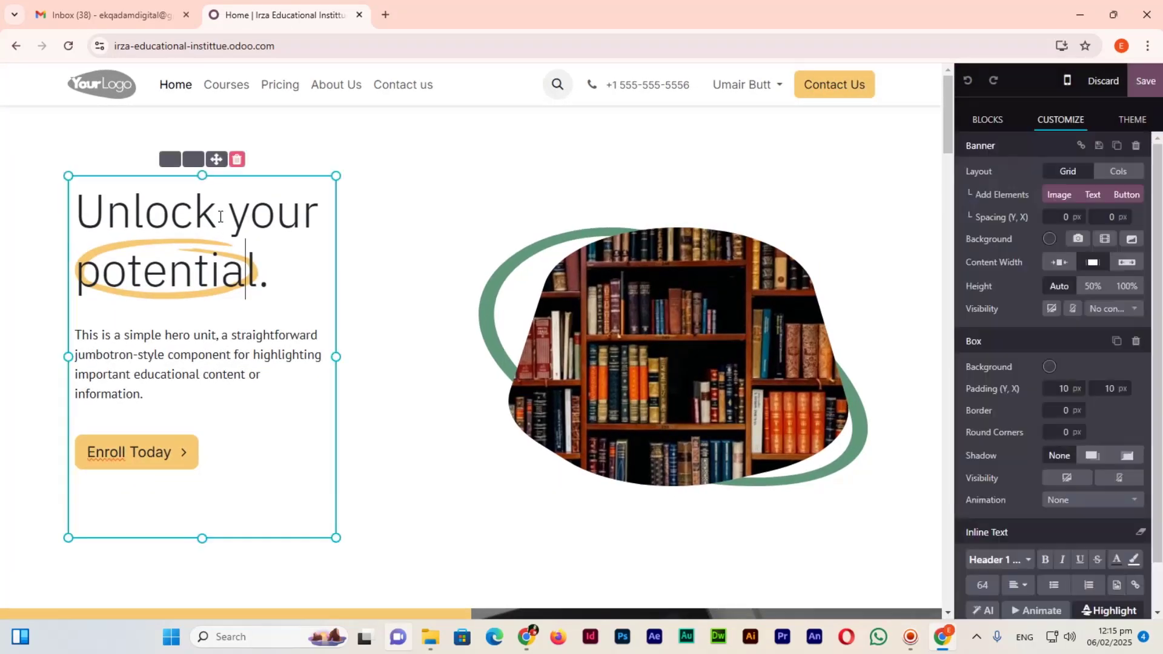
{"action": "left_click", "coordinate": [266, 277]}
{"action": "left_click_drag", "start_coordinate": [266, 277], "coordinate": [81, 212]}
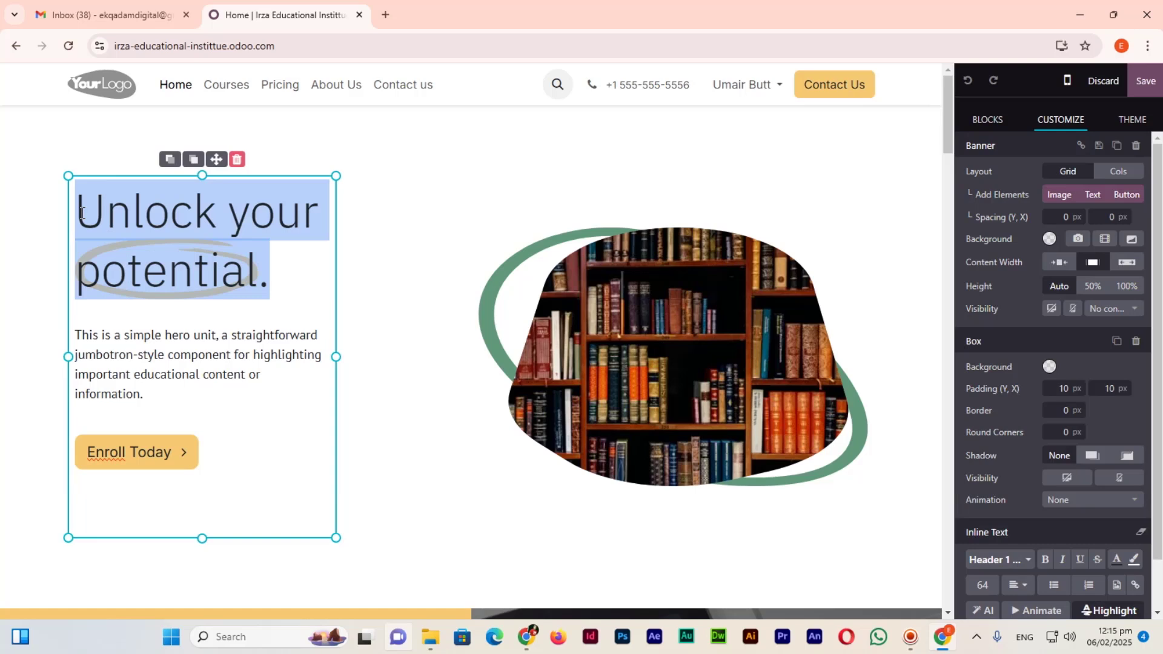
{"action": "type", "text": "IRZ"}
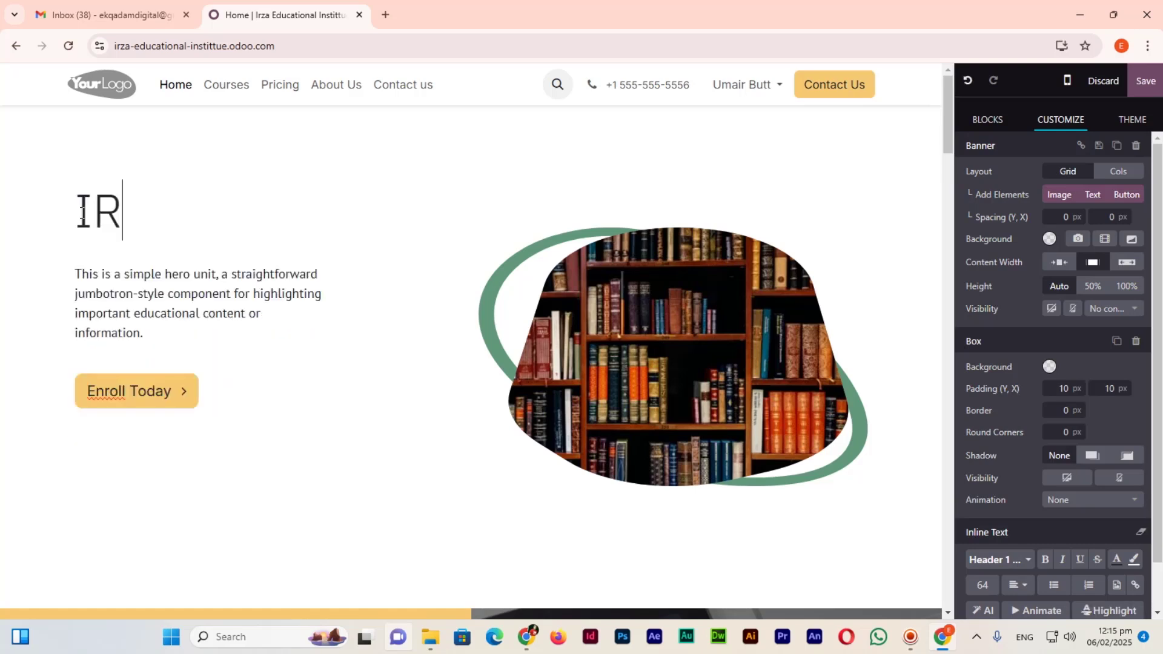
{"action": "key", "text": "BackSpace"}
{"action": "key", "text": "BackSpace"}
{"action": "type", "text": "rza "}
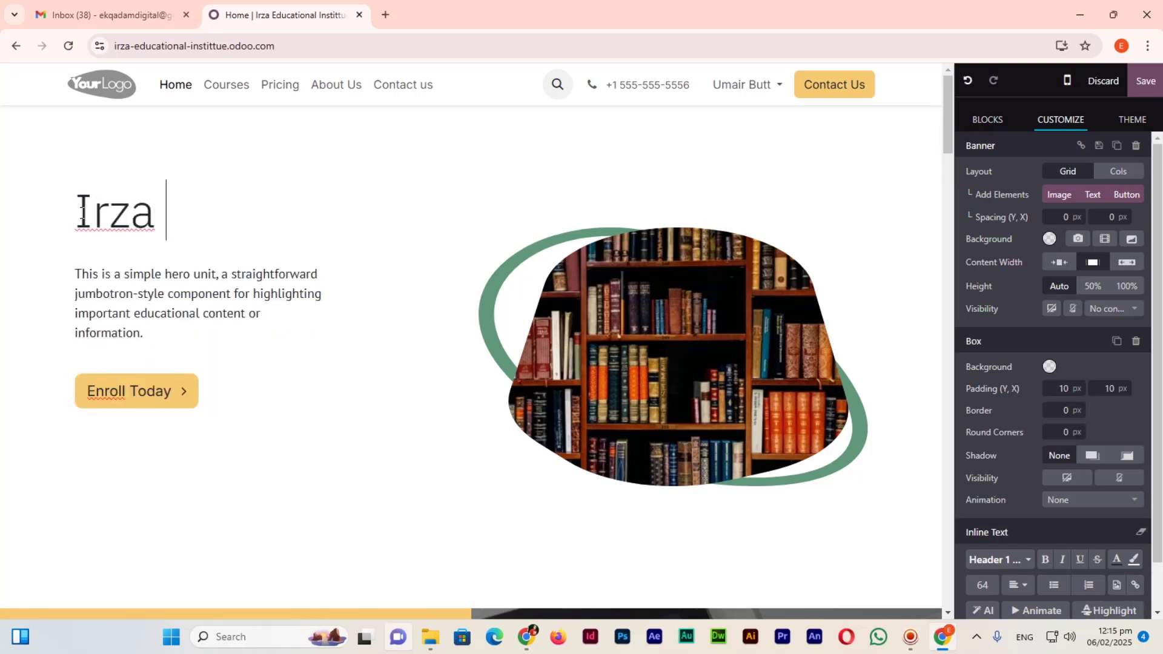
{"action": "type", "text": "Educational "}
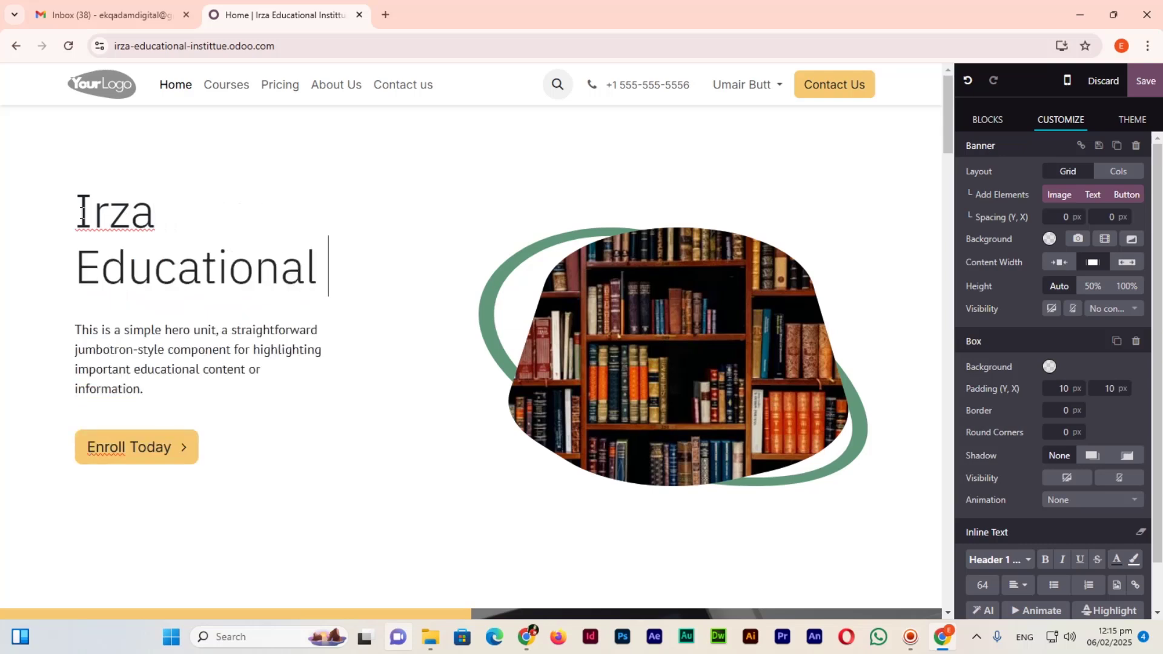
{"action": "type", "text": "Institute"}
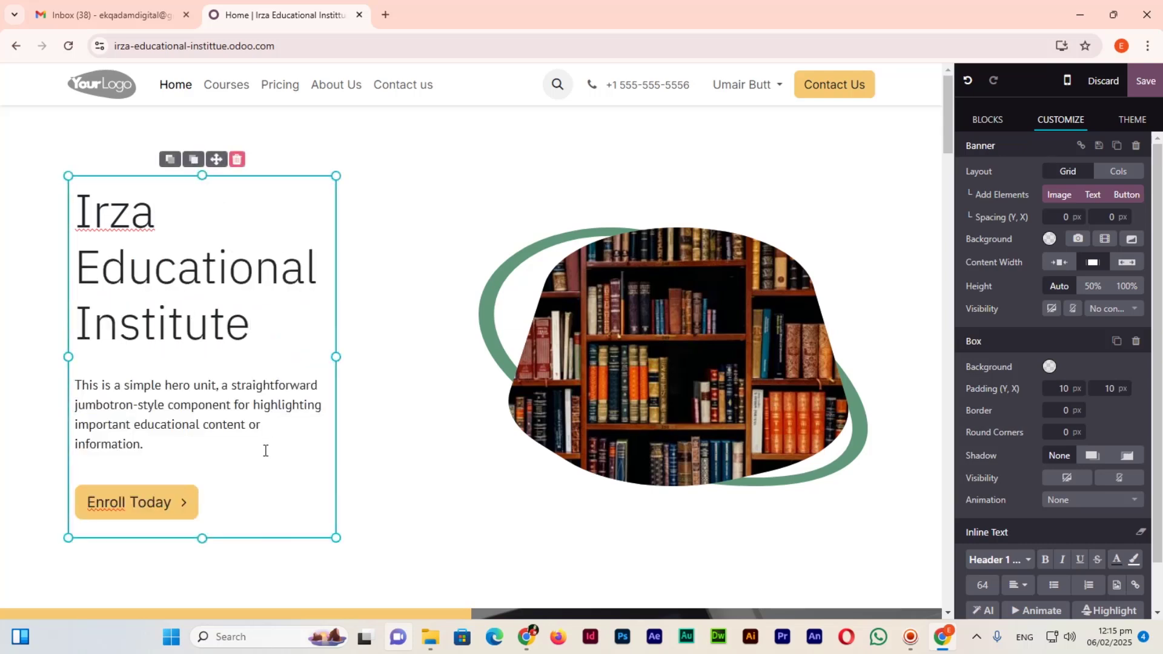
Replace the hero paragraph with the I.T courses list (Web Development through Digital Media Marketing) and save.
{"action": "left_click", "coordinate": [225, 404]}
{"action": "left_click_drag", "start_coordinate": [157, 445], "coordinate": [68, 358]}
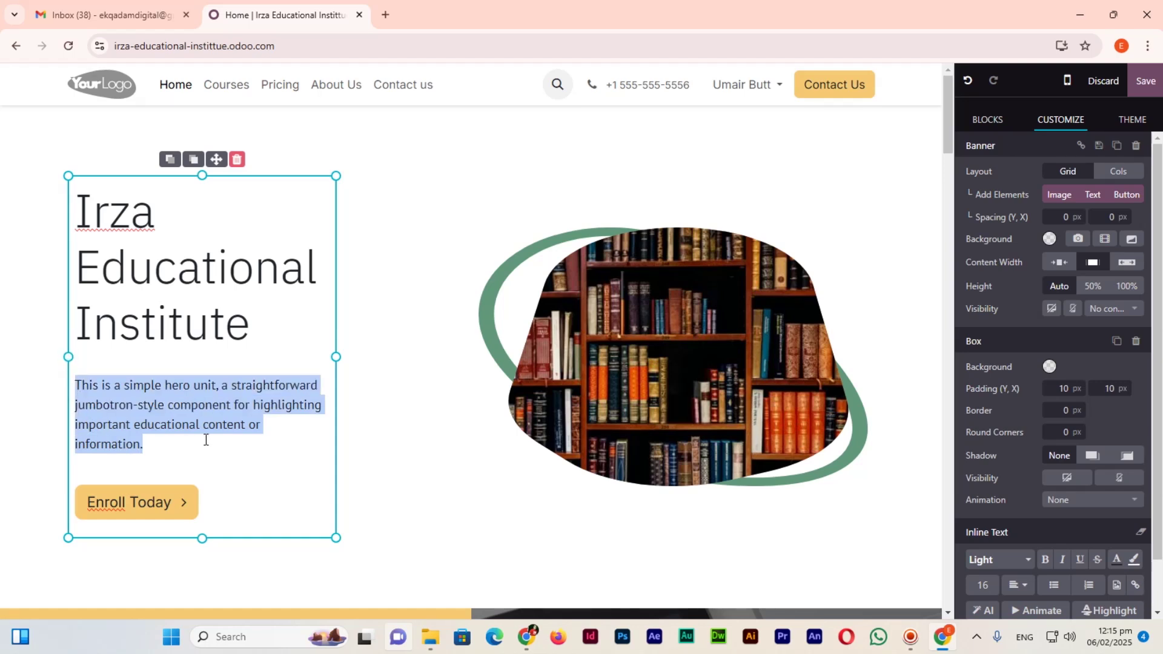
{"action": "type", "text": "We offer different I.T"}
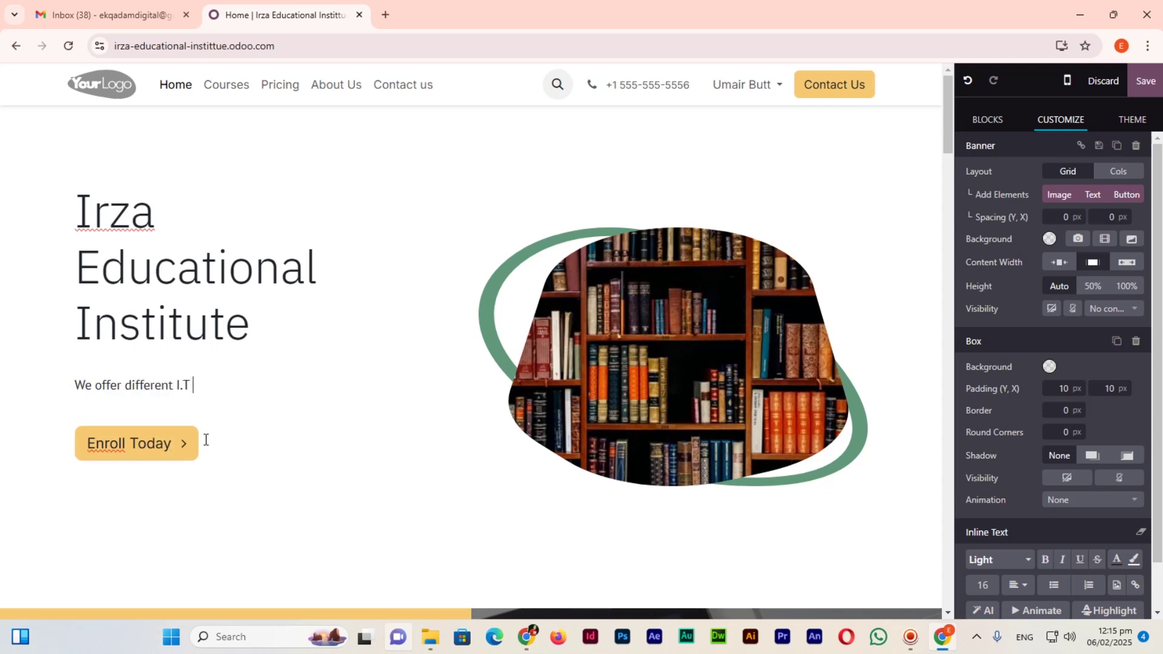
{"action": "type", "text": " Courses including"}
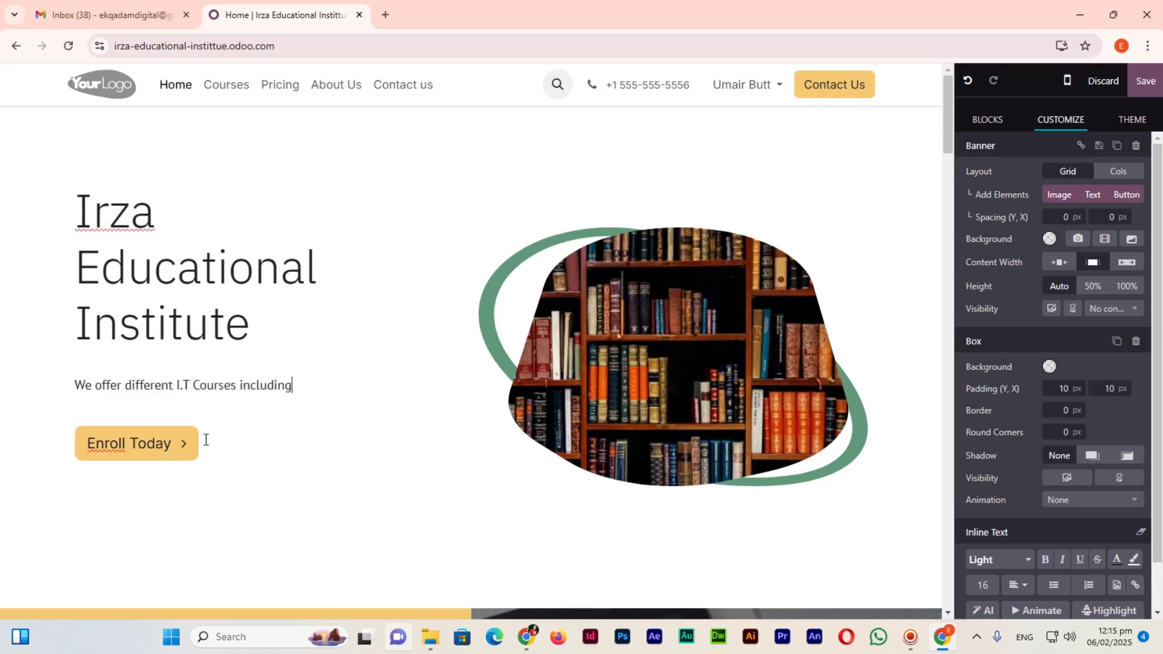
{"action": "type", "text": " Web Developme"}
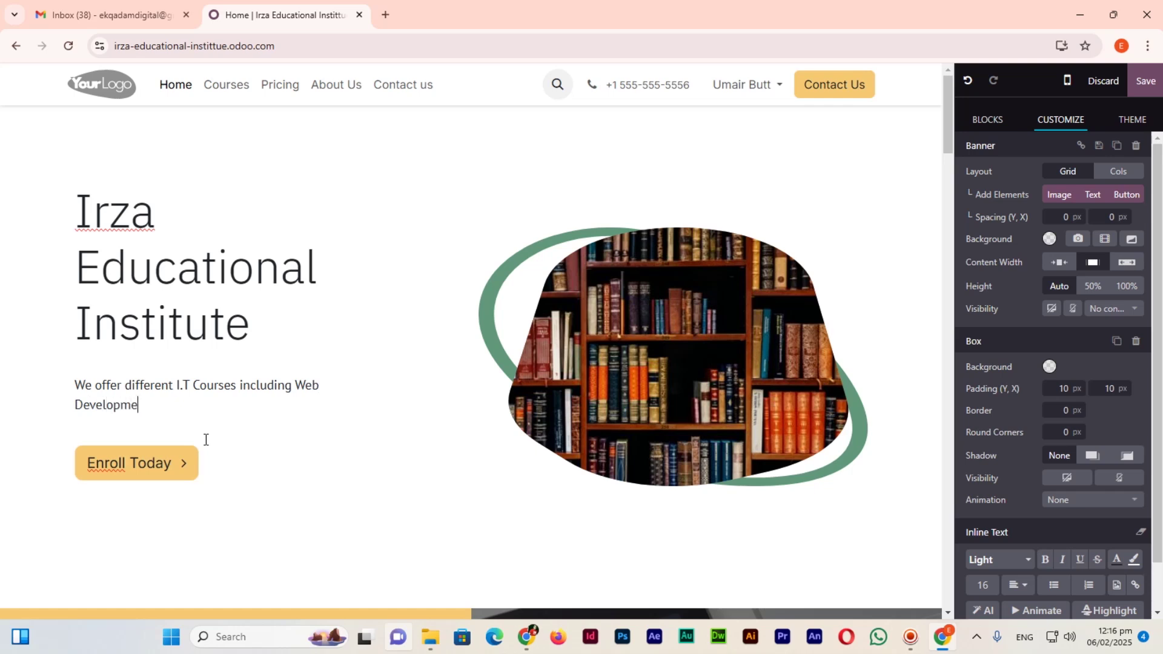
{"action": "type", "text": "nt, Graphic Designing, Video Edicing"}
{"action": "key", "text": "BackSpace"}
{"action": "key", "text": "BackSpace"}
{"action": "key", "text": "BackSpace"}
{"action": "key", "text": "BackSpace"}
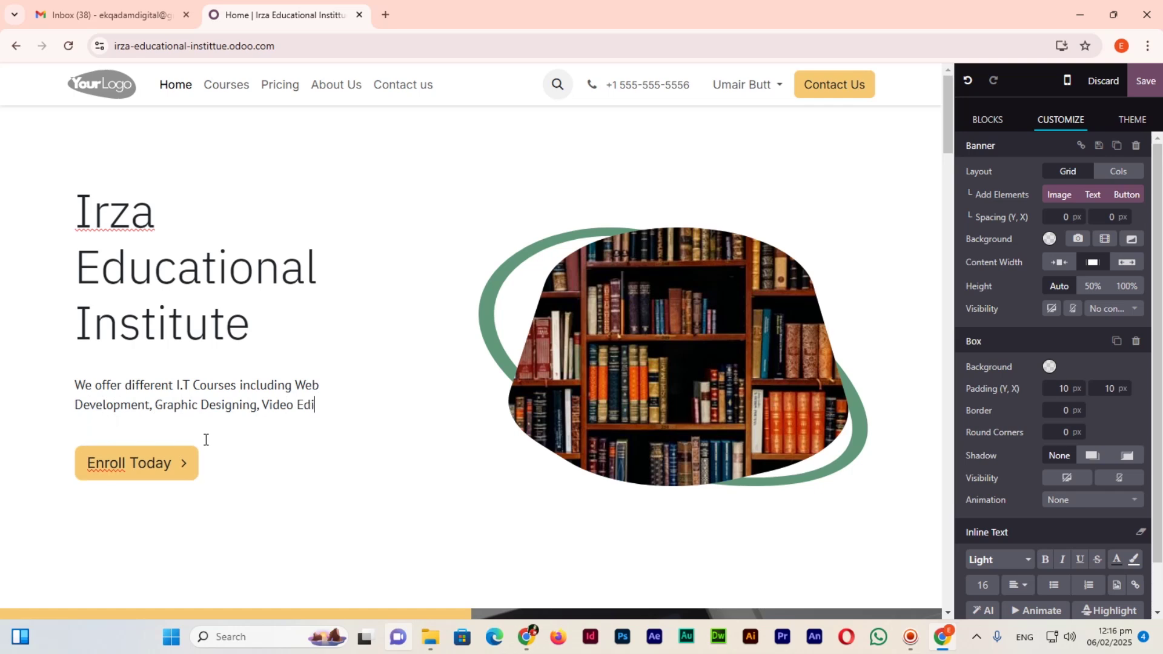
{"action": "type", "text": "ting"}
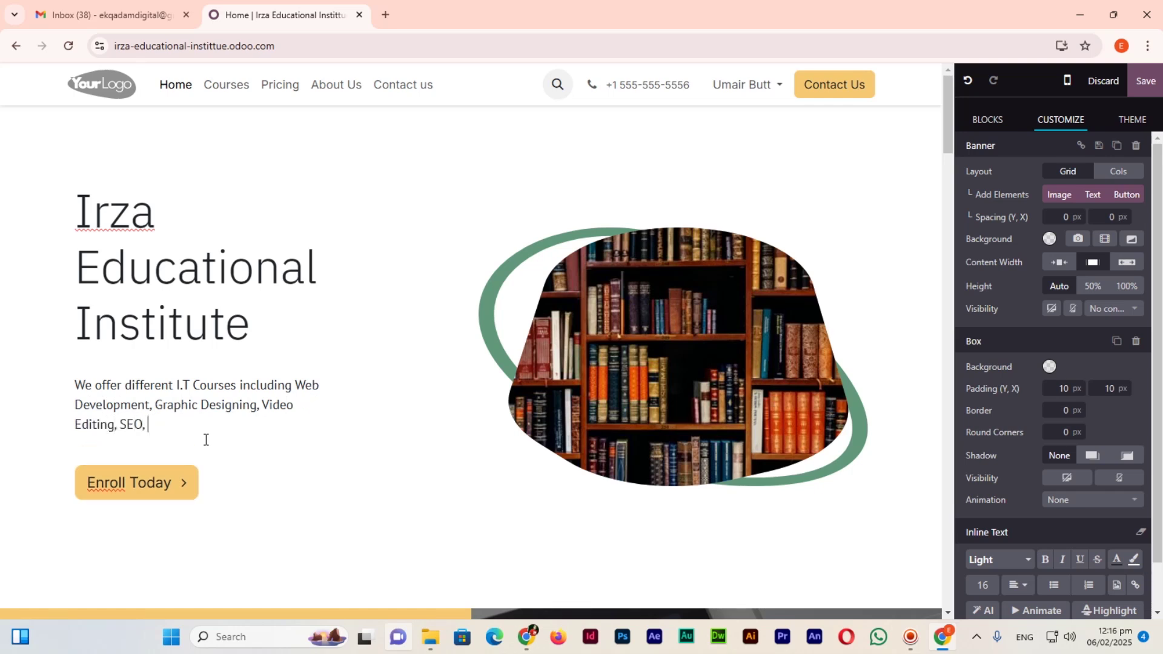
{"action": "type", "text": ", Search Engine Optimization, and Digital Media Marketing"}
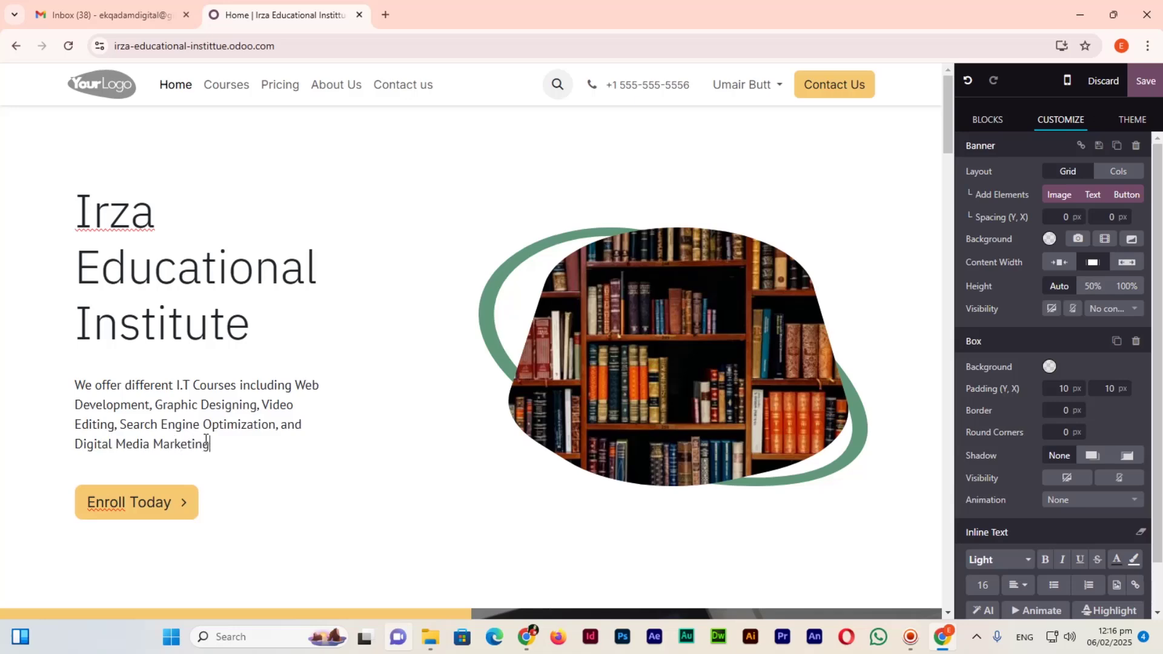
{"action": "left_click", "coordinate": [1143, 90]}
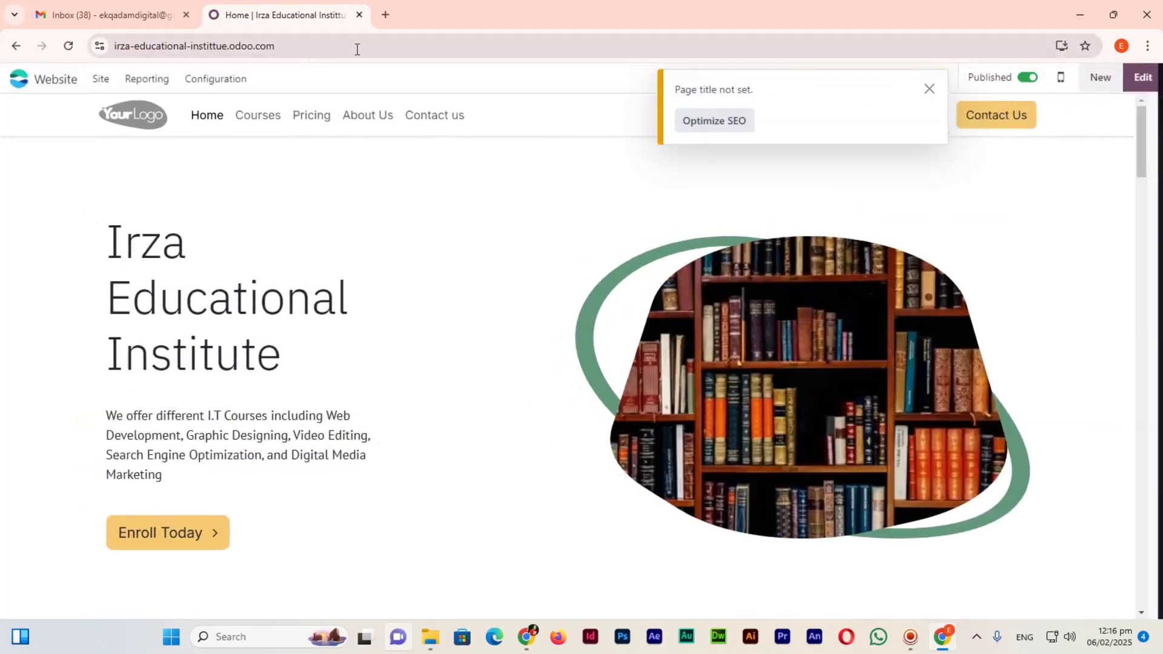
Copy the site address and load the live site in a new browser tab.
{"action": "left_click", "coordinate": [373, 44]}
{"action": "key", "text": "ctrl+c"}
{"action": "left_click", "coordinate": [401, 43]}
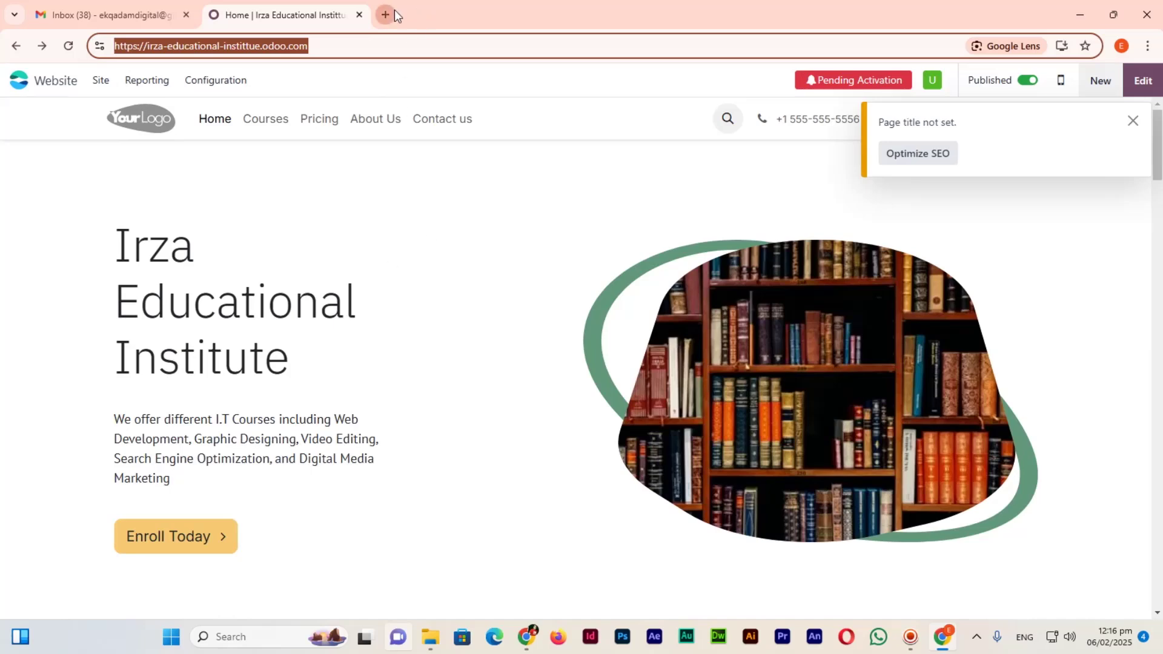
{"action": "left_click", "coordinate": [387, 13]}
{"action": "key", "text": "ctrl+v"}
{"action": "key", "text": "Return"}
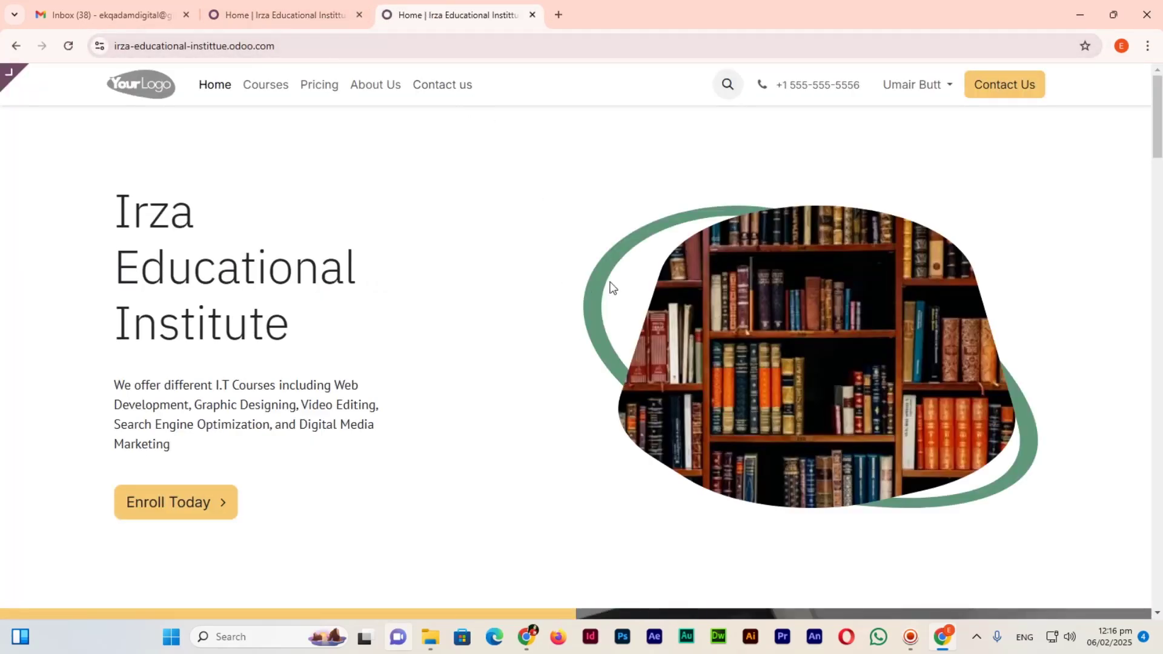
{"action": "left_click_drag", "start_coordinate": [110, 210], "coordinate": [289, 337]}
{"action": "left_click", "coordinate": [348, 330]}
Back in the editor tab, scroll to the key achievements section and enter edit mode.
{"action": "left_click", "coordinate": [303, 15]}
{"action": "scroll", "coordinate": [533, 434], "scroll_direction": "down", "scroll_amount": 10}
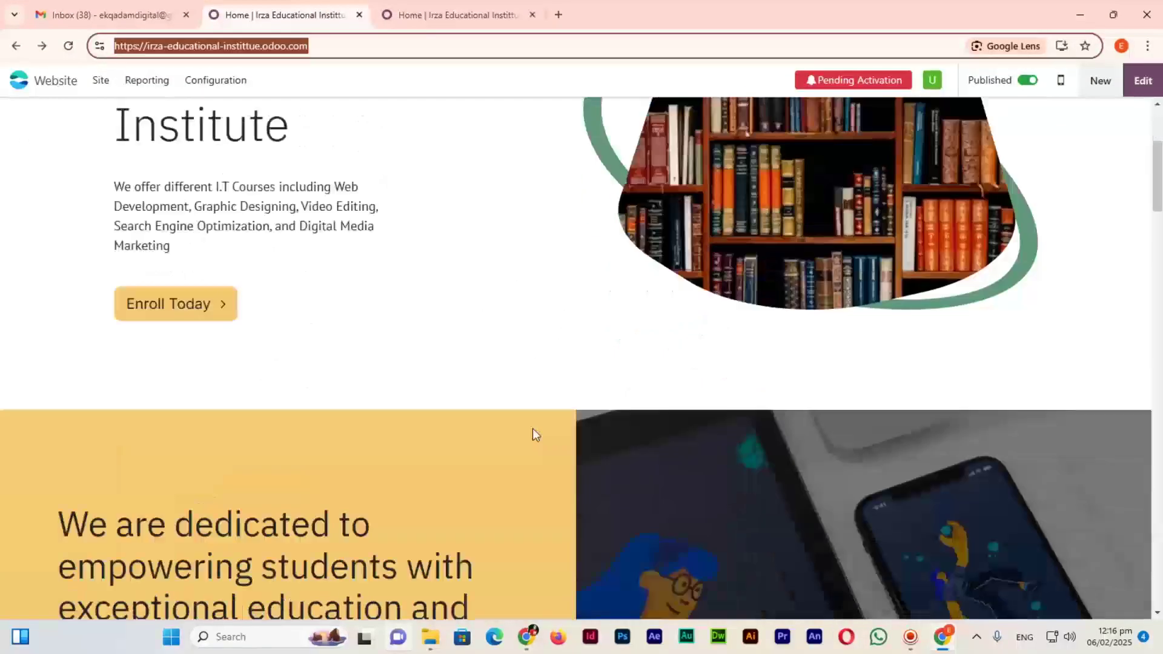
{"action": "scroll", "coordinate": [568, 472], "scroll_direction": "down", "scroll_amount": 15}
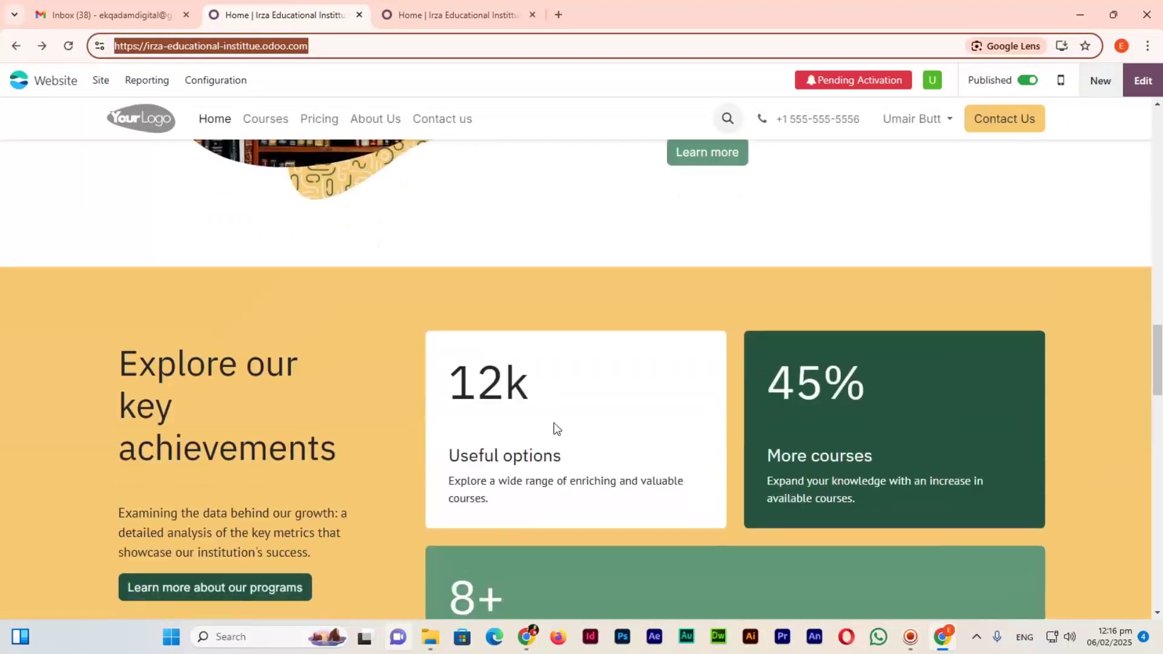
{"action": "scroll", "coordinate": [554, 423], "scroll_direction": "down", "scroll_amount": 2}
{"action": "left_click", "coordinate": [475, 244]}
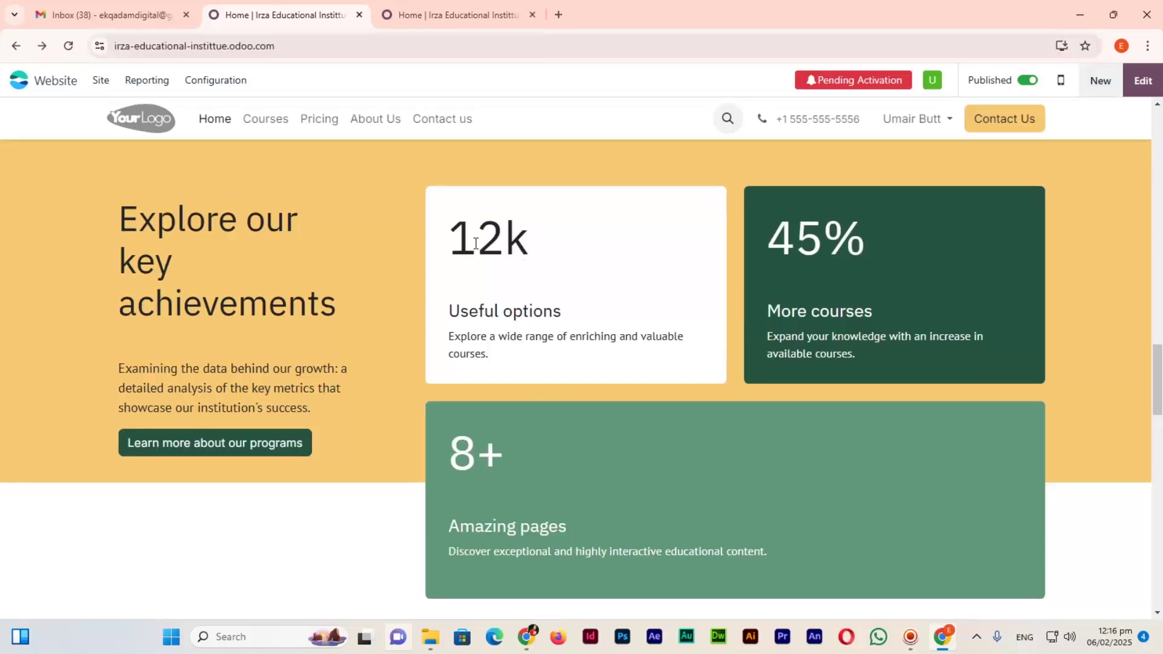
{"action": "left_click", "coordinate": [1142, 81]}
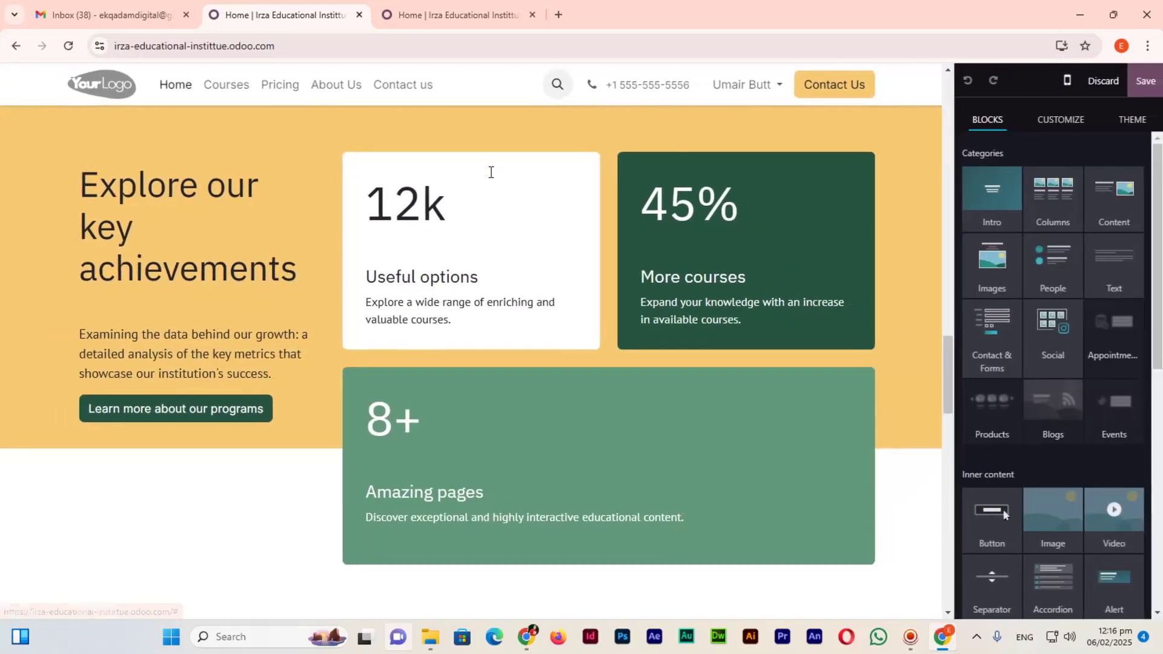
Change the 45% 'More courses' card to read '95% Student Success'.
{"action": "left_click", "coordinate": [421, 211]}
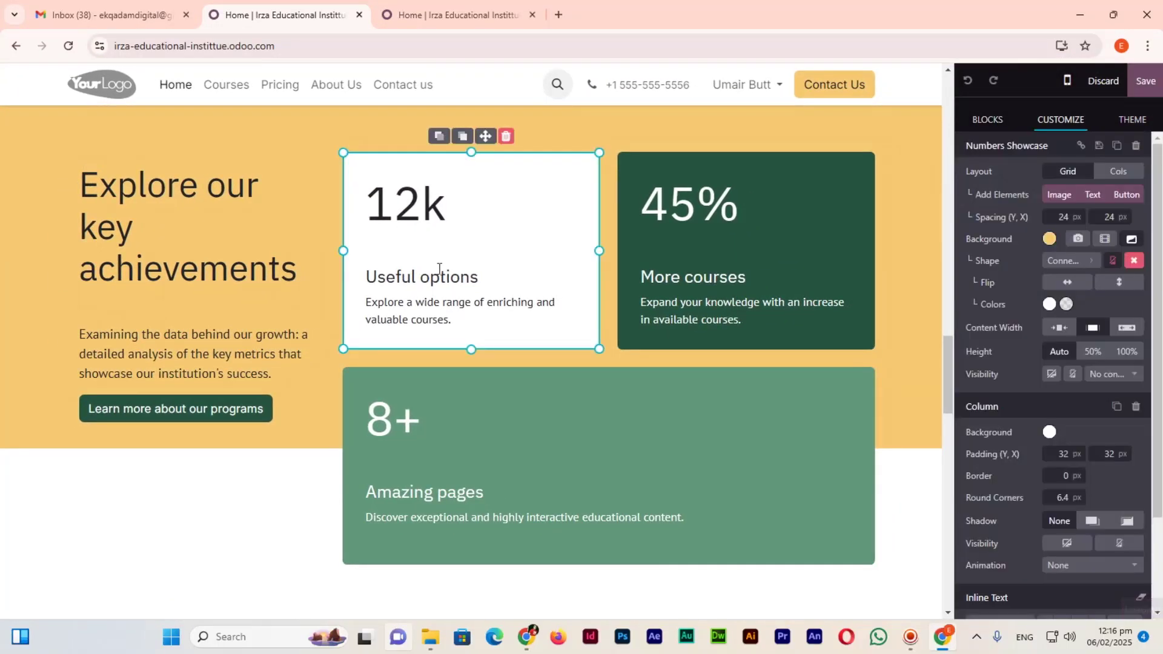
{"action": "left_click", "coordinate": [697, 204]}
{"action": "left_click_drag", "start_coordinate": [666, 204], "coordinate": [640, 203]}
{"action": "type", "text": "9"}
{"action": "left_click_drag", "start_coordinate": [755, 278], "coordinate": [642, 276]}
{"action": "type", "text": "Student Success"}
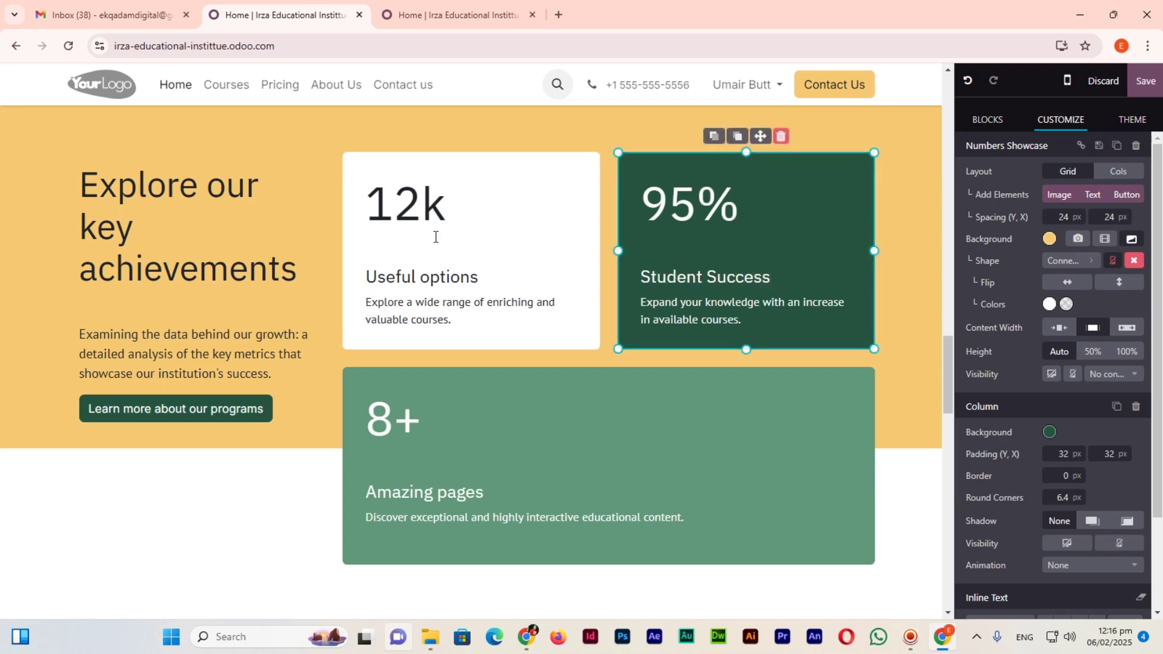
Change the 12k 'Useful options' card to '100 Courses' and save the page.
{"action": "left_click_drag", "start_coordinate": [416, 197], "coordinate": [362, 196]}
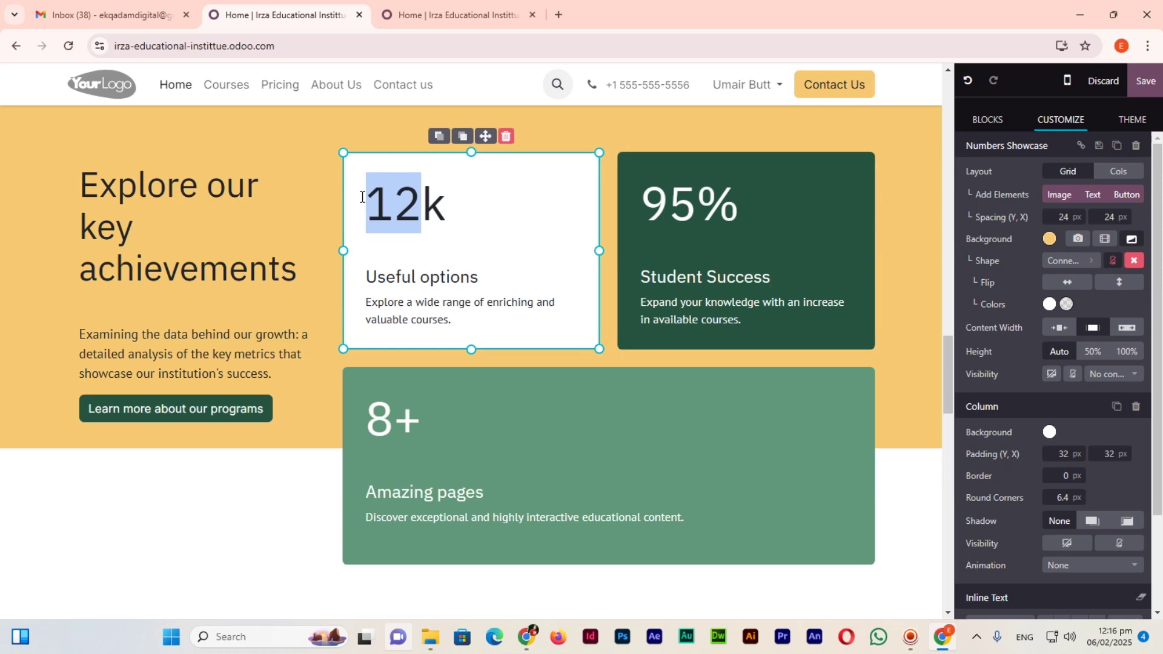
{"action": "type", "text": "100"}
{"action": "key", "text": "shift+Right"}
{"action": "key", "text": "Delete"}
{"action": "left_click_drag", "start_coordinate": [478, 277], "coordinate": [365, 277]}
{"action": "type", "text": "Courses"}
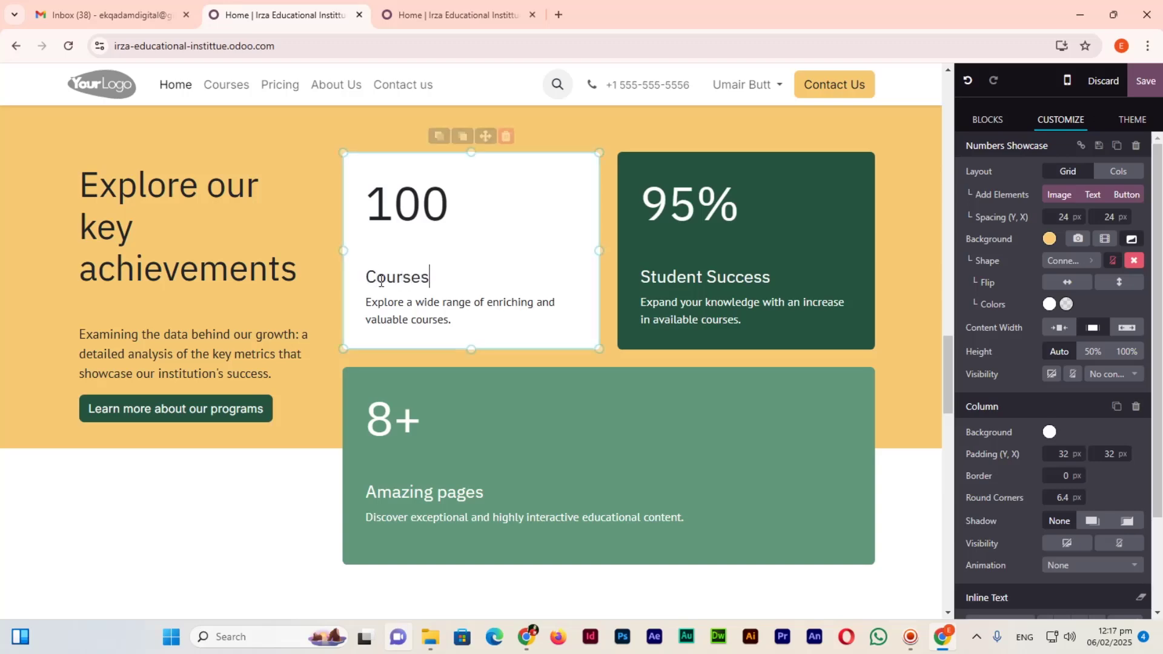
{"action": "left_click", "coordinate": [1137, 94]}
Check the live home page for the new achievement figures.
{"action": "left_click", "coordinate": [454, 14]}
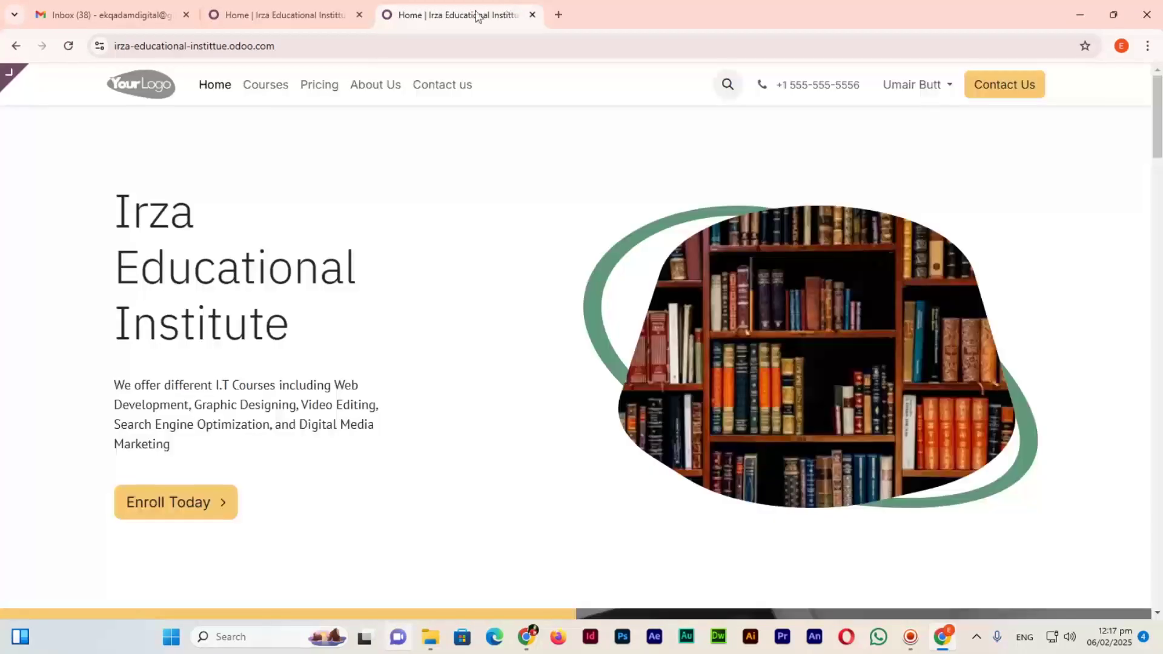
{"action": "scroll", "coordinate": [451, 362], "scroll_direction": "down", "scroll_amount": 20}
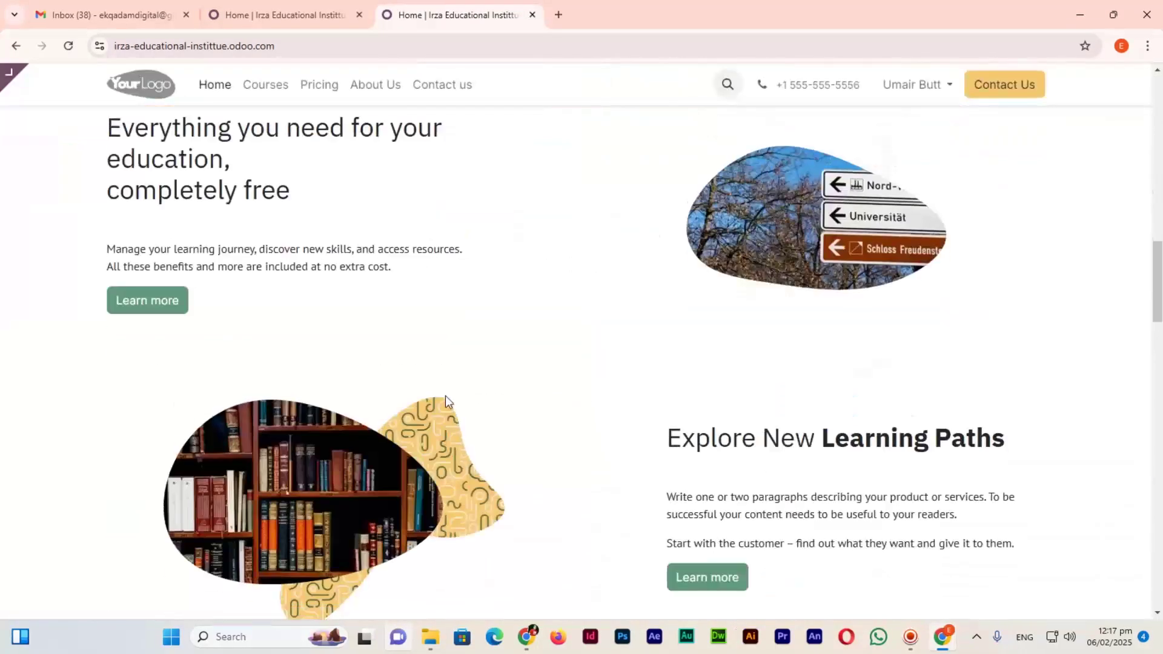
{"action": "scroll", "coordinate": [505, 291], "scroll_direction": "up", "scroll_amount": 2}
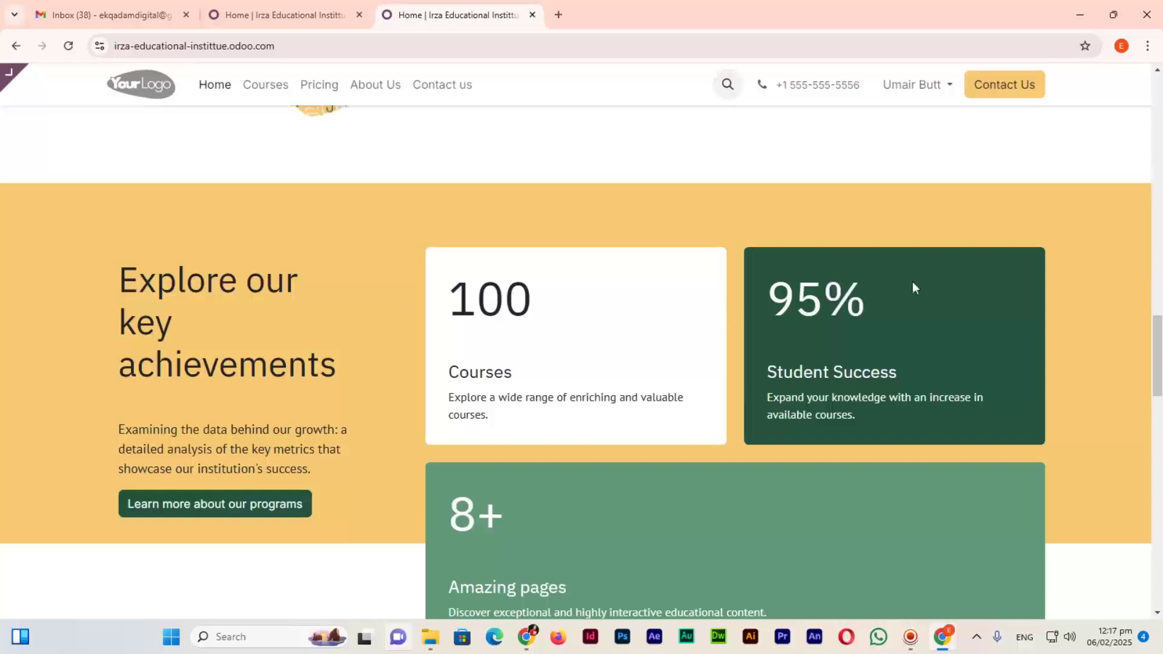
Return to the editor, scroll to the home page footer and enter edit mode.
{"action": "left_click", "coordinate": [265, 13]}
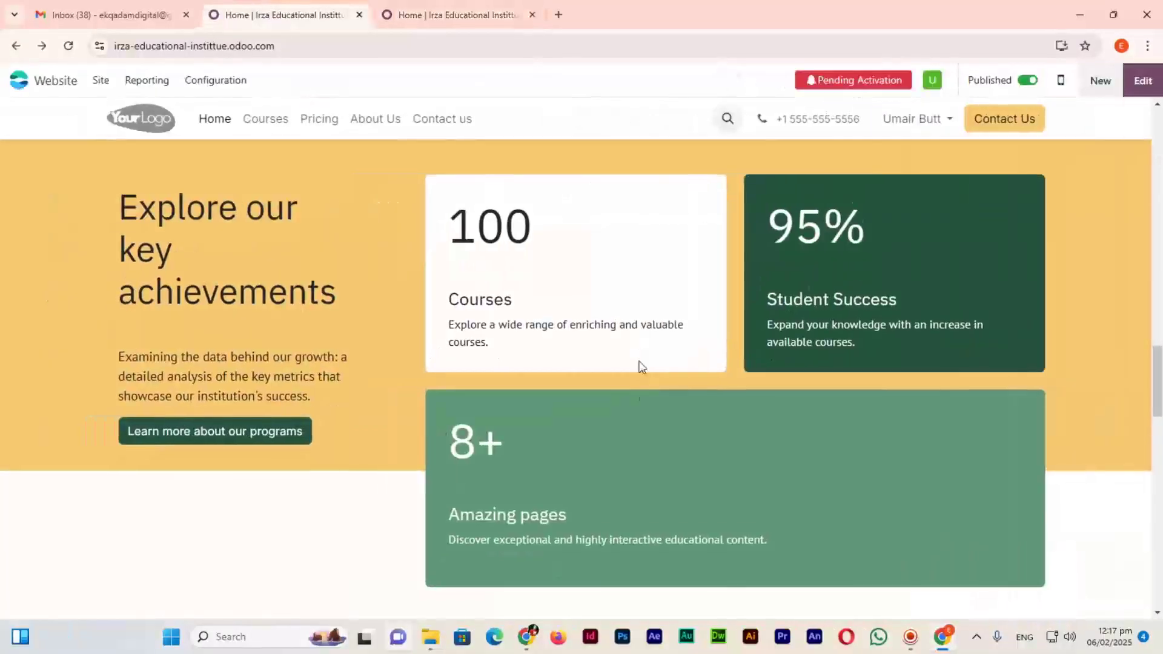
{"action": "scroll", "coordinate": [636, 345], "scroll_direction": "down", "scroll_amount": 20}
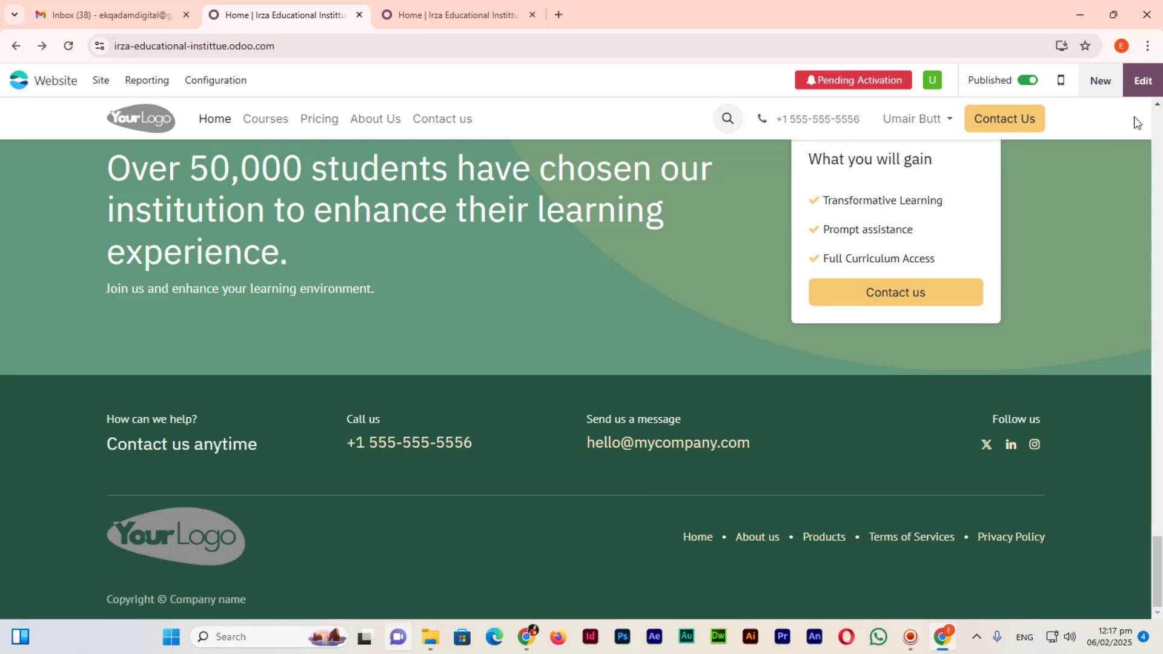
{"action": "left_click", "coordinate": [1143, 84]}
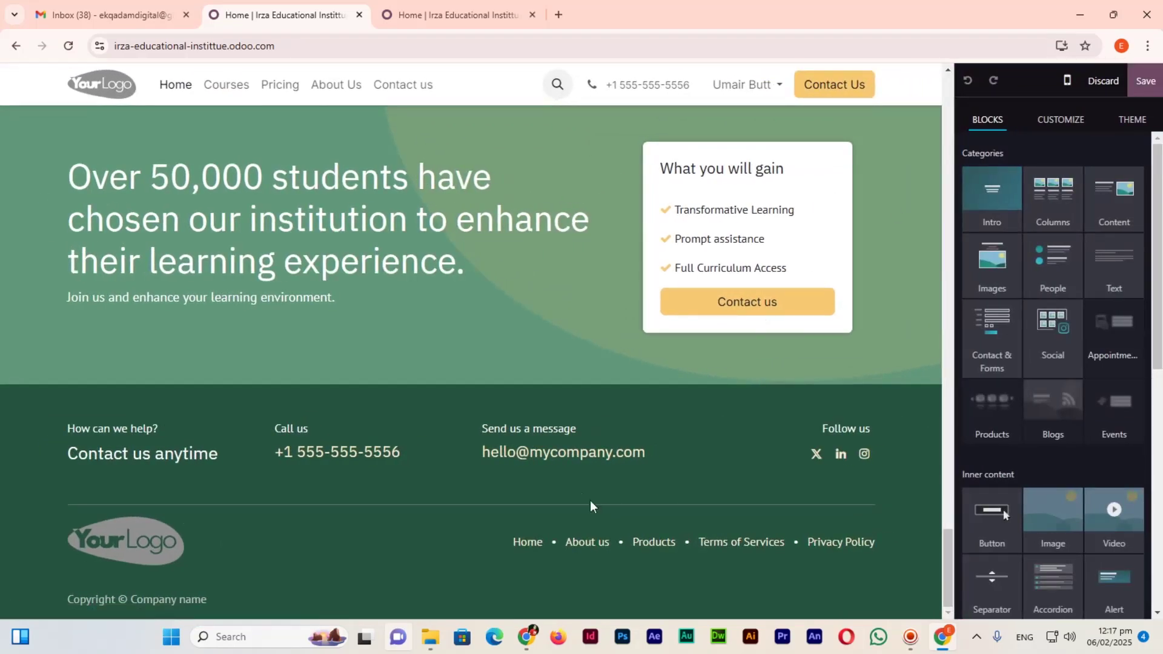
Replace the footer 'Call us' number with the institute's new phone number and save.
{"action": "left_click", "coordinate": [315, 453]}
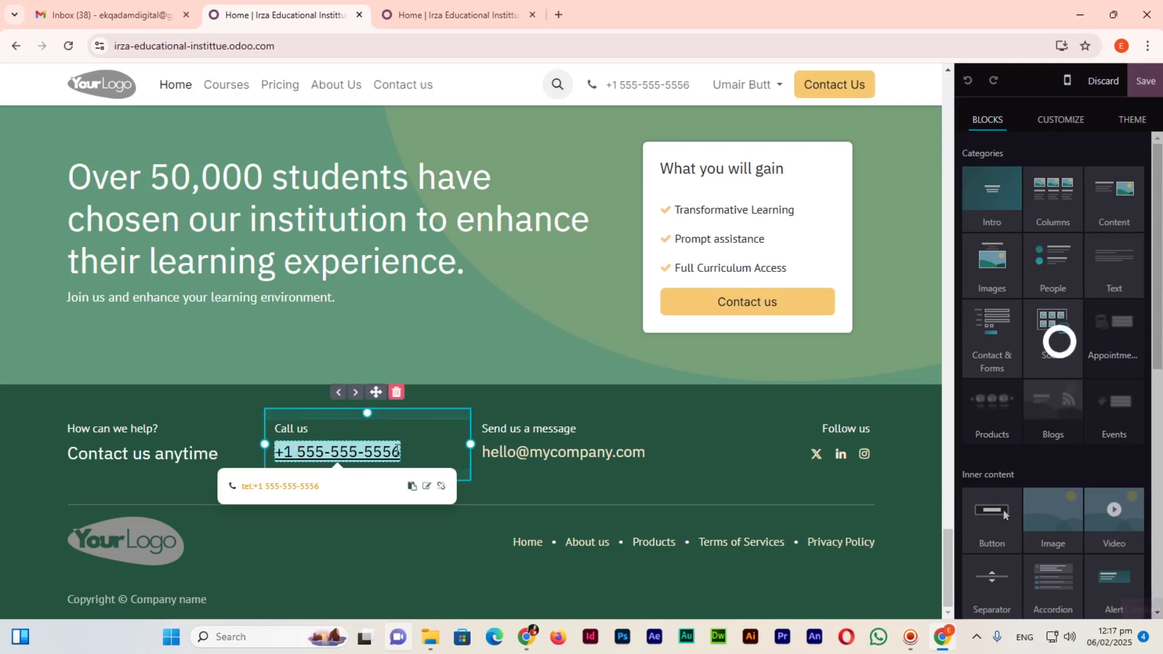
{"action": "left_click_drag", "start_coordinate": [402, 452], "coordinate": [282, 448]}
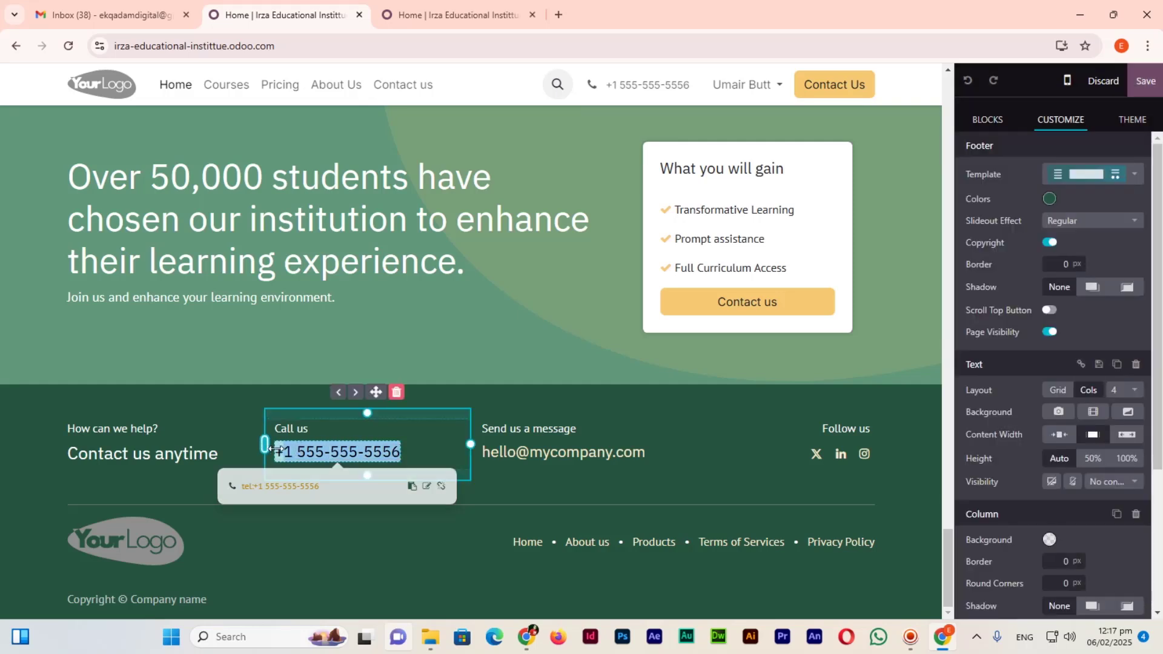
{"action": "left_click", "coordinate": [396, 451]}
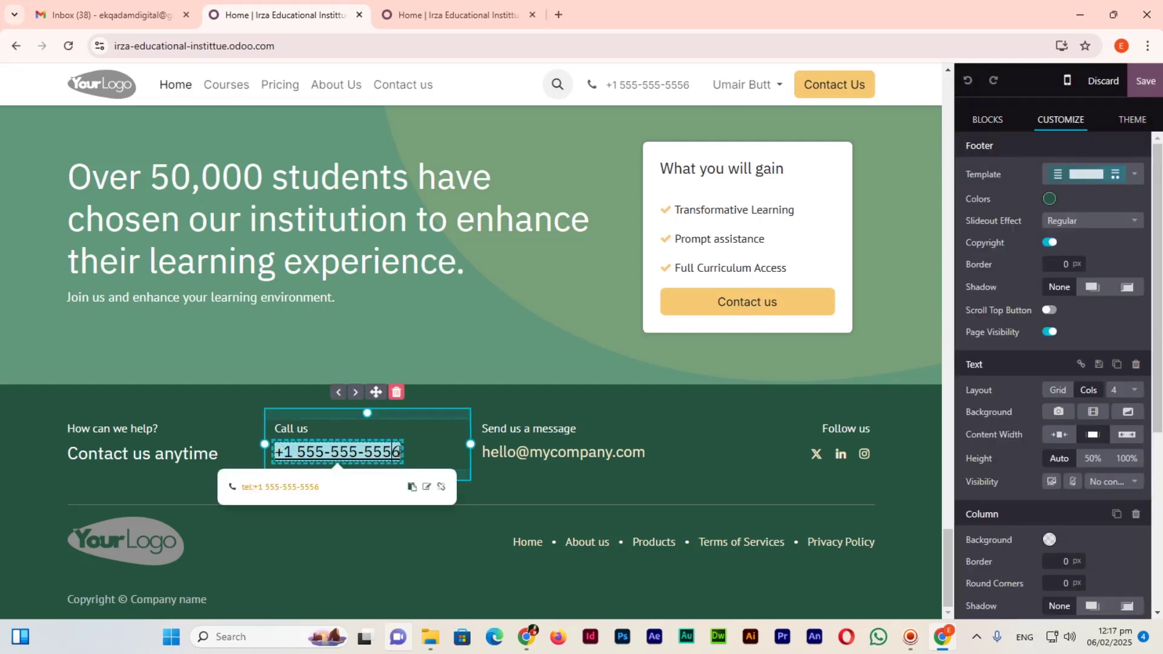
{"action": "key", "text": "shift+Left"}
{"action": "key", "text": "shift+Left"}
{"action": "key", "text": "shift+Left"}
{"action": "key", "text": "shift+Left"}
{"action": "key", "text": "shift+Left"}
{"action": "key", "text": "shift+Left"}
{"action": "key", "text": "shift+Left"}
{"action": "key", "text": "shift+Left"}
{"action": "key", "text": "shift+Left"}
{"action": "key", "text": "shift+Left"}
{"action": "key", "text": "shift+Left"}
{"action": "key", "text": "shift+Left"}
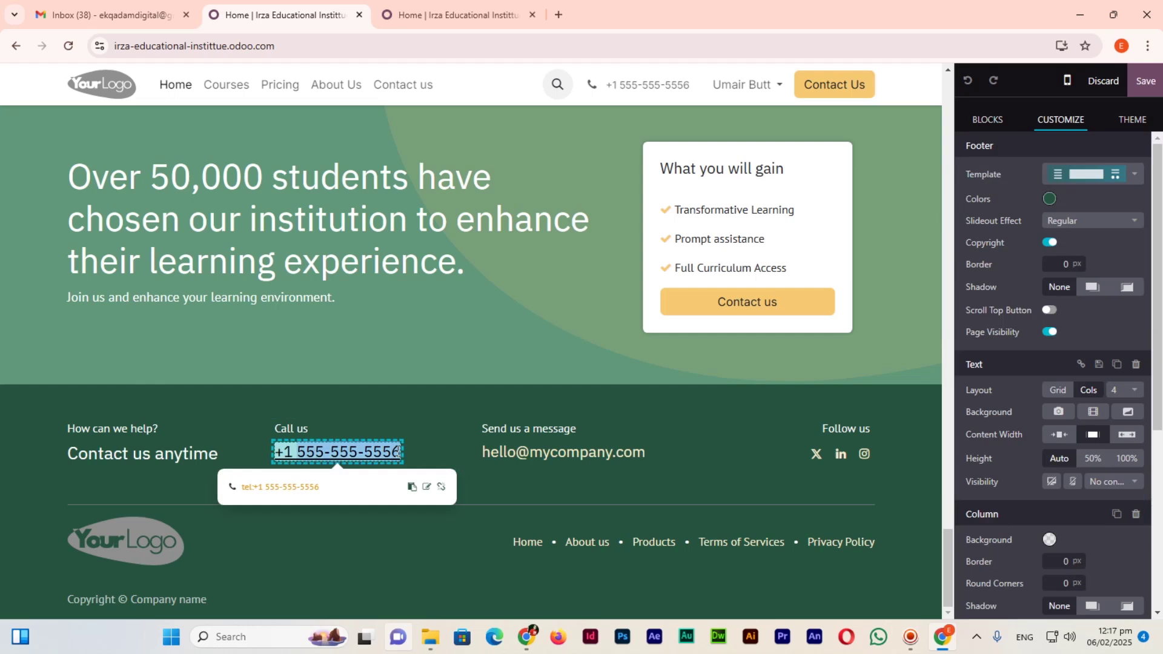
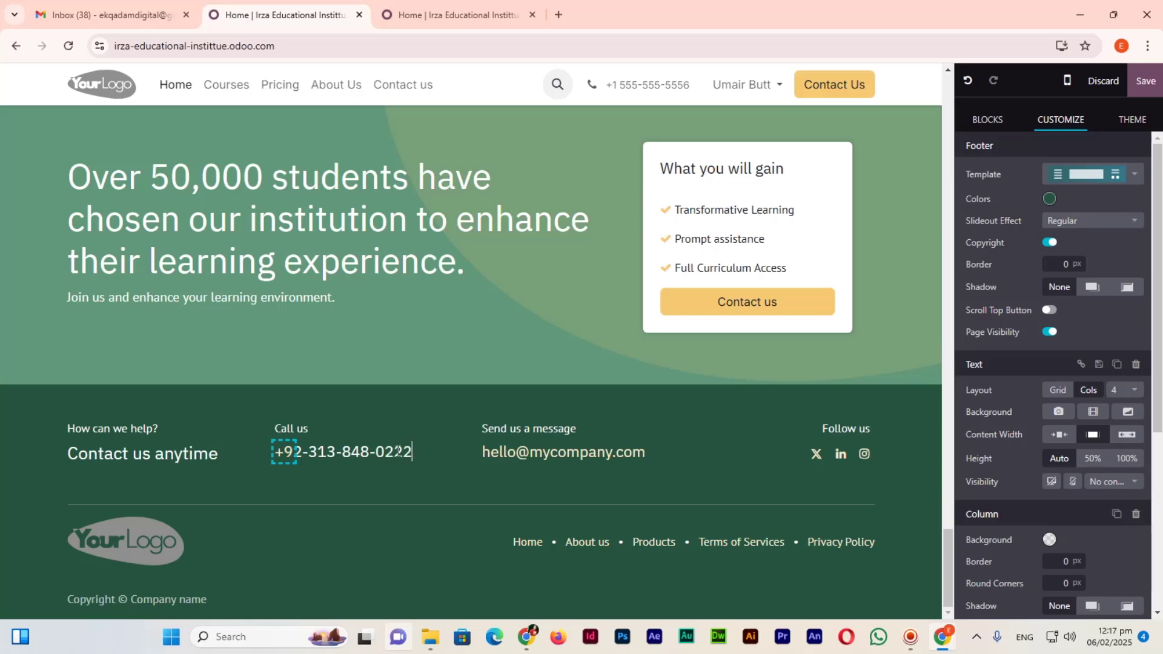
{"action": "left_click", "coordinate": [1146, 81]}
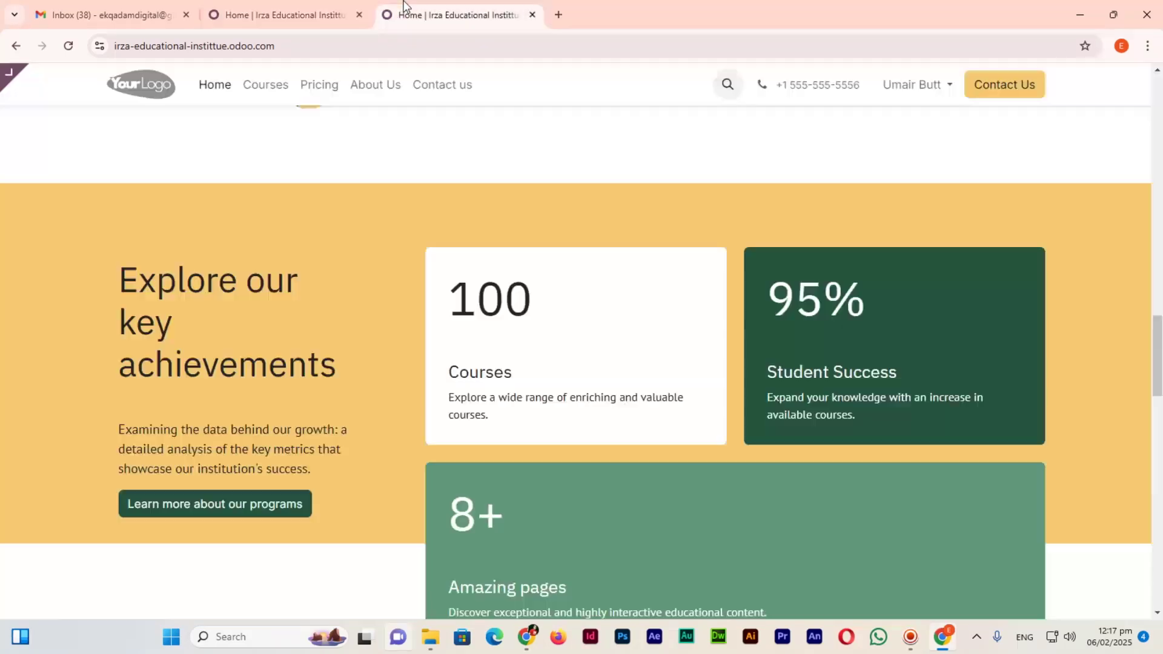
Verify the new footer phone number on the live Home and About Us pages.
{"action": "scroll", "coordinate": [566, 356], "scroll_direction": "down", "scroll_amount": 5}
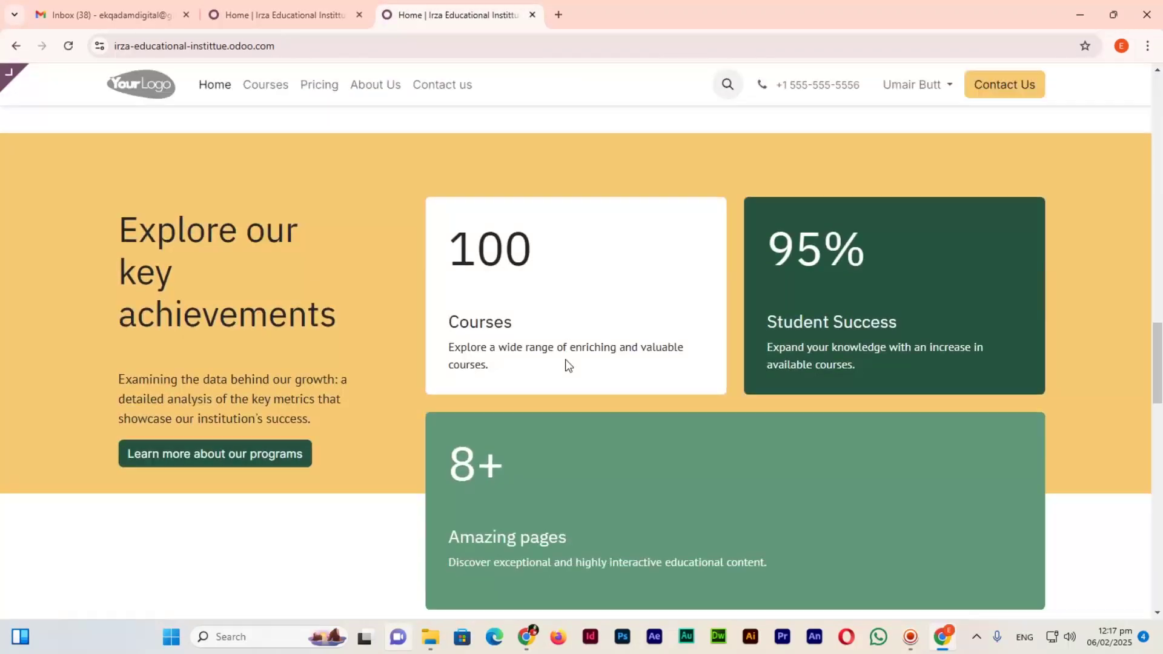
{"action": "scroll", "coordinate": [570, 360], "scroll_direction": "down", "scroll_amount": 10}
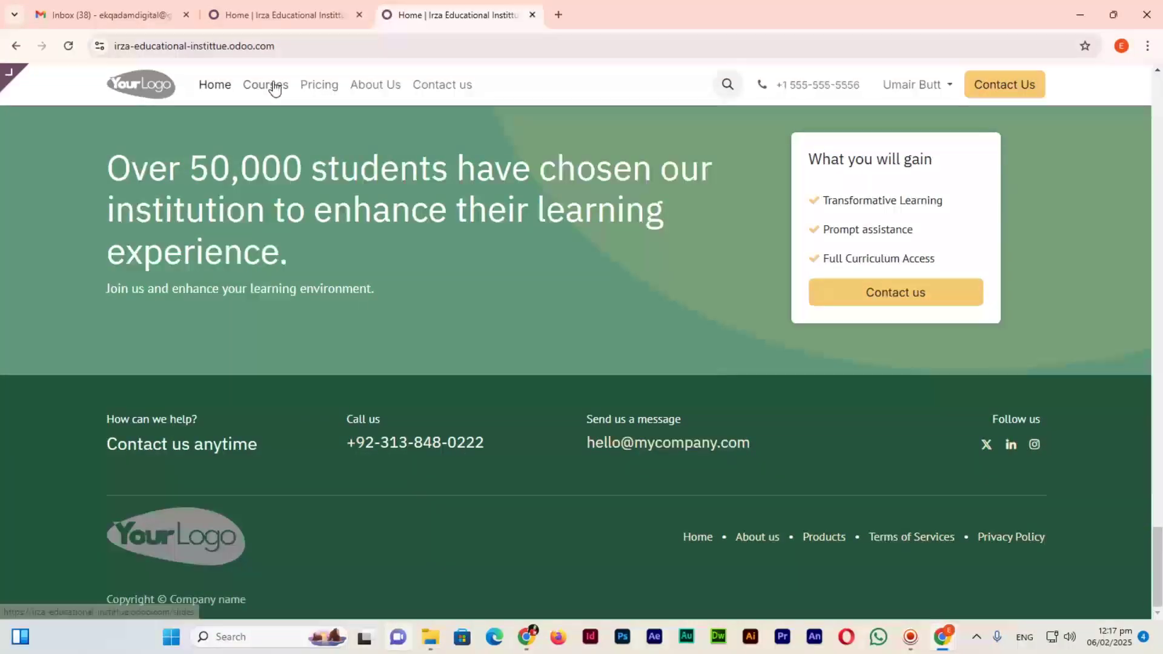
{"action": "left_click", "coordinate": [399, 92]}
{"action": "scroll", "coordinate": [470, 341], "scroll_direction": "down", "scroll_amount": 15}
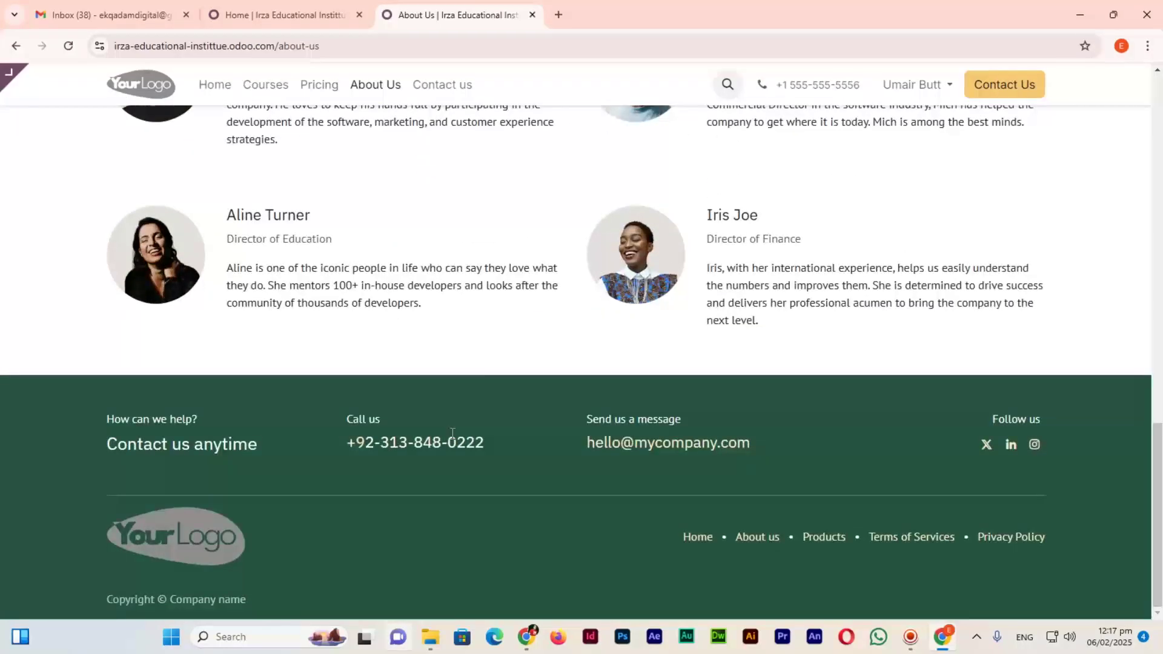
Go back to the editor, scroll to the top and reopen the home page for editing.
{"action": "left_click", "coordinate": [310, 7]}
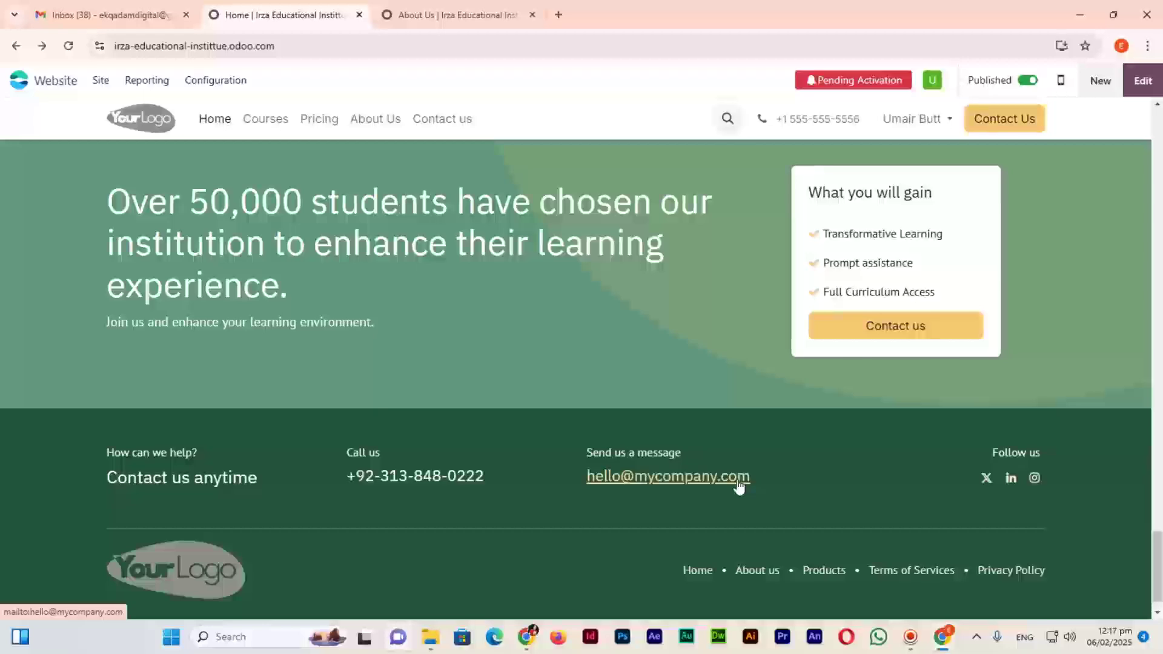
{"action": "scroll", "coordinate": [724, 417], "scroll_direction": "up", "scroll_amount": 10}
{"action": "scroll", "coordinate": [725, 421], "scroll_direction": "up", "scroll_amount": 10}
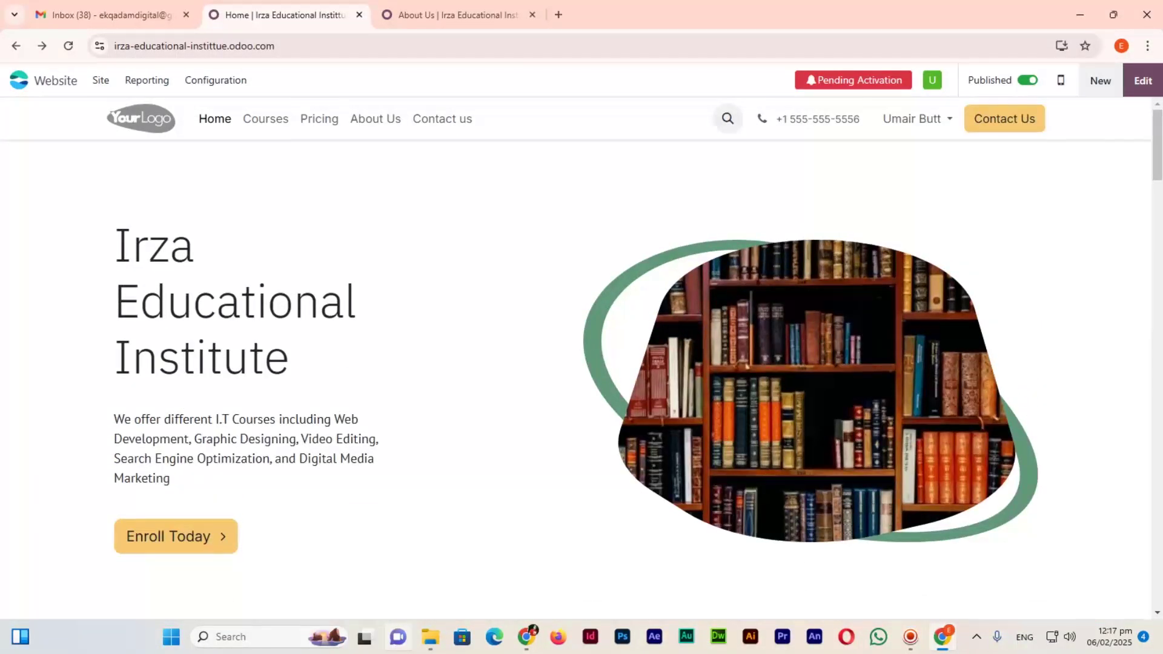
{"action": "left_click", "coordinate": [1154, 89]}
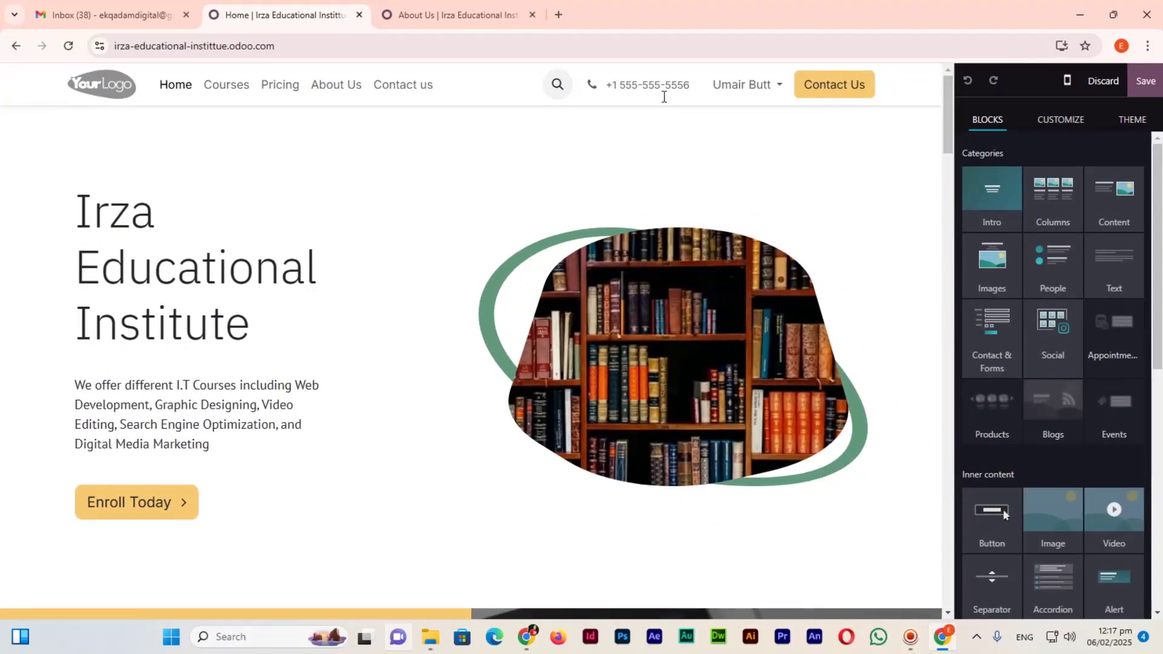
Retype the header phone number to match the new footer number, save, and reload the live About Us page.
{"action": "left_click", "coordinate": [666, 87]}
{"action": "left_click_drag", "start_coordinate": [690, 87], "coordinate": [613, 86]}
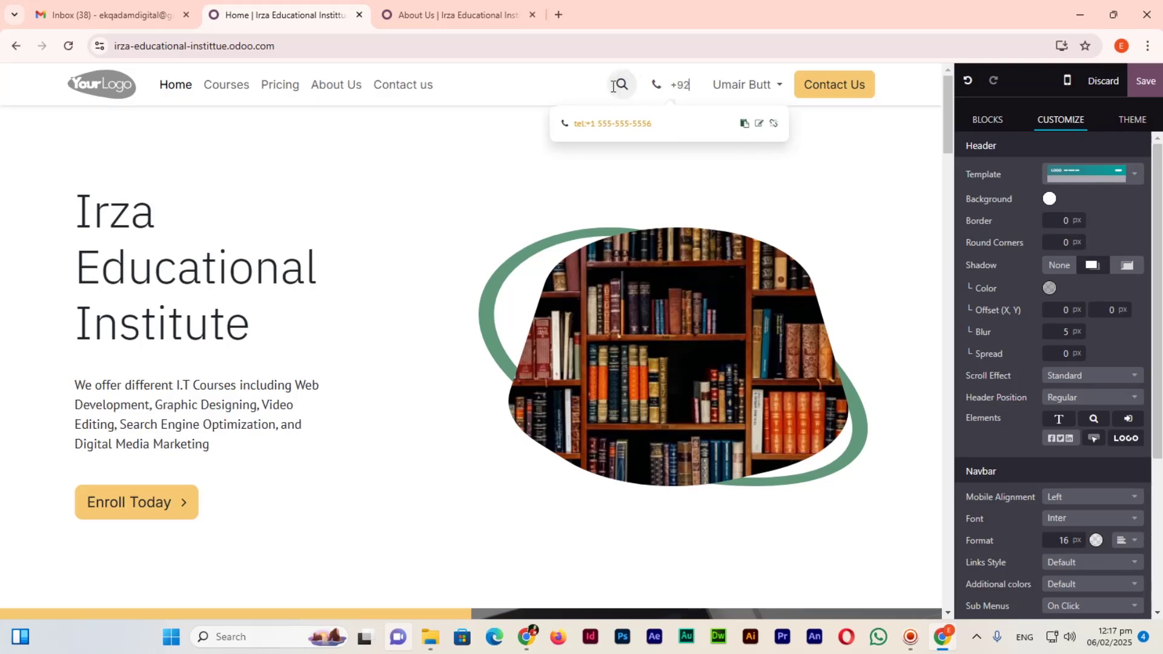
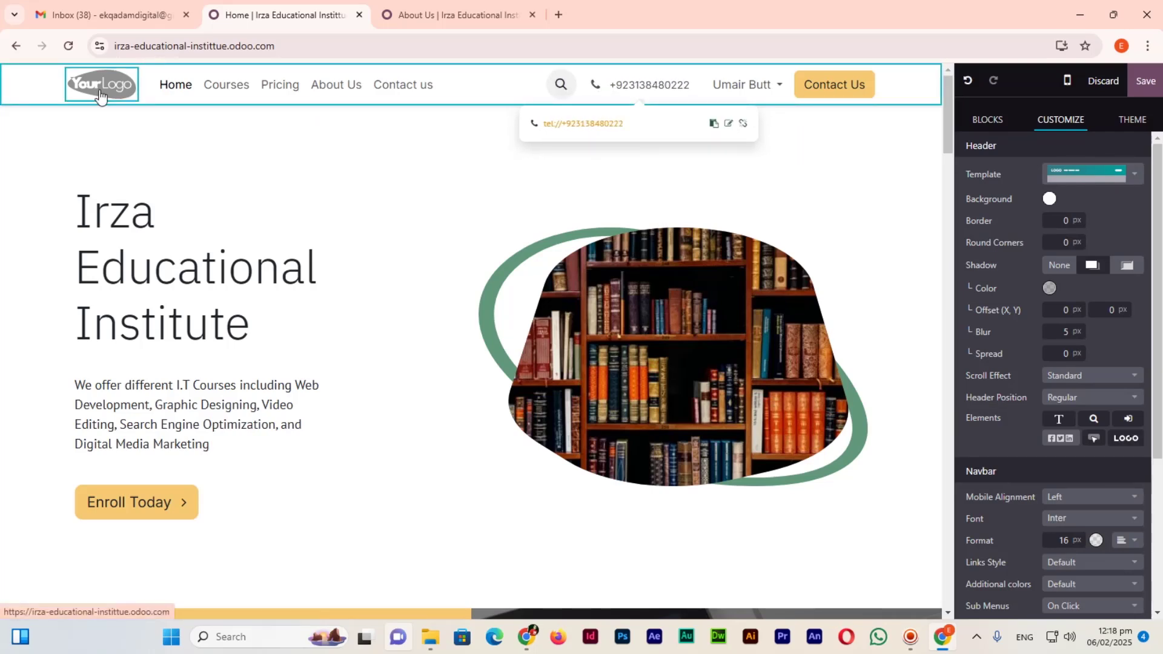
{"action": "left_click", "coordinate": [100, 95]}
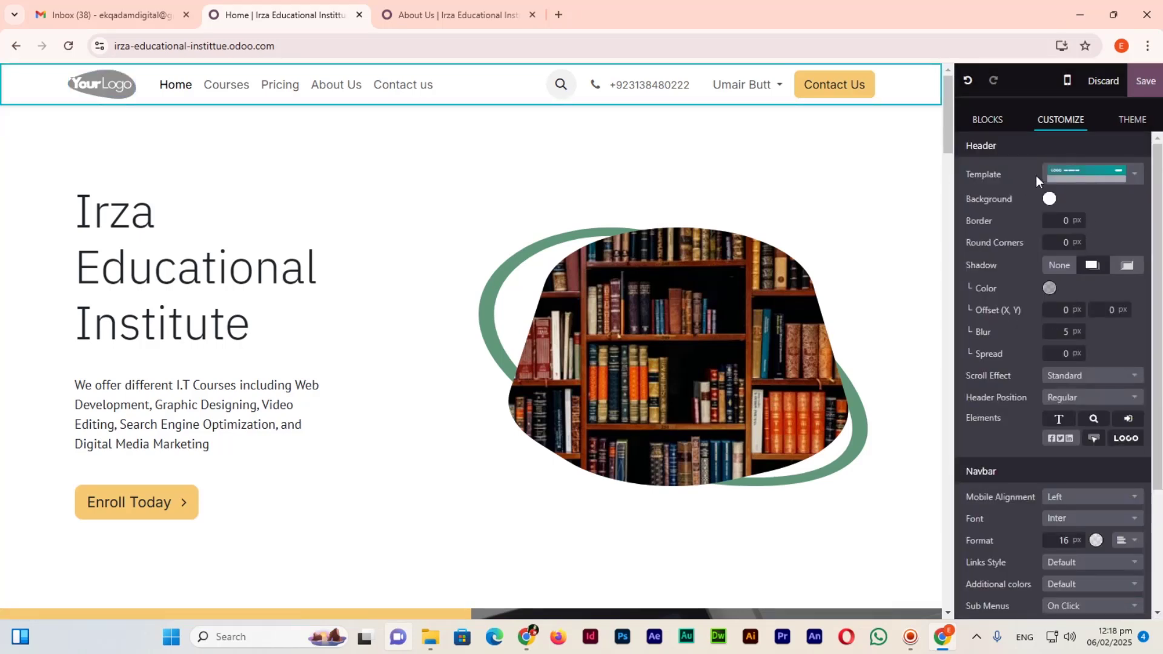
{"action": "scroll", "coordinate": [1084, 377], "scroll_direction": "down", "scroll_amount": 3}
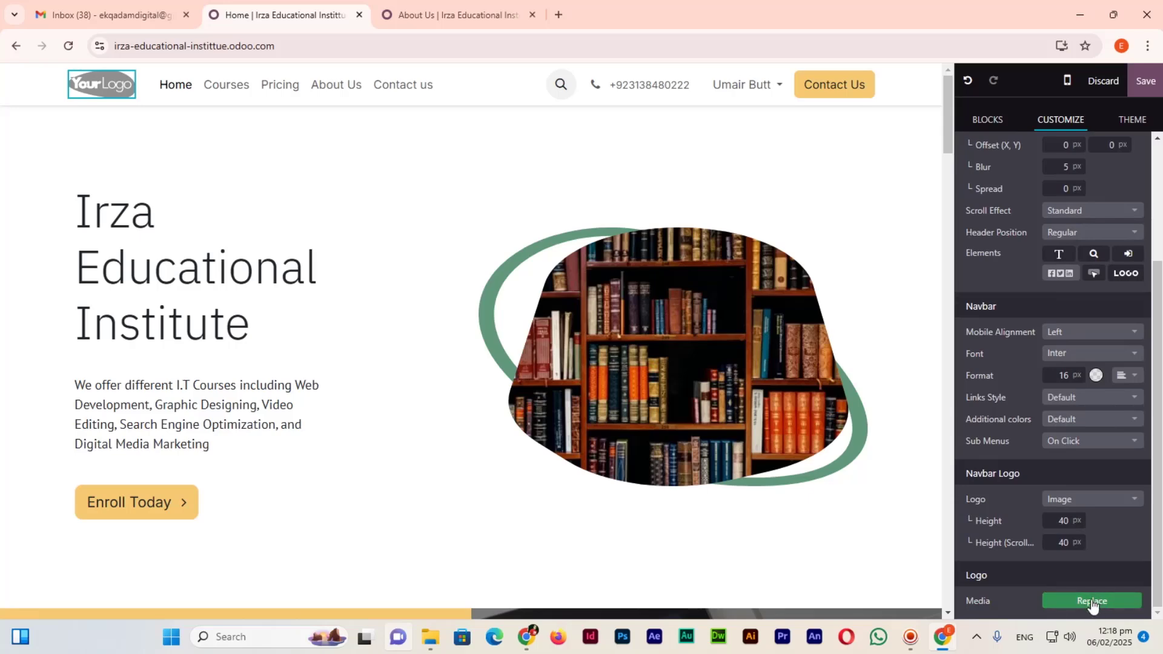
{"action": "left_click", "coordinate": [1140, 85]}
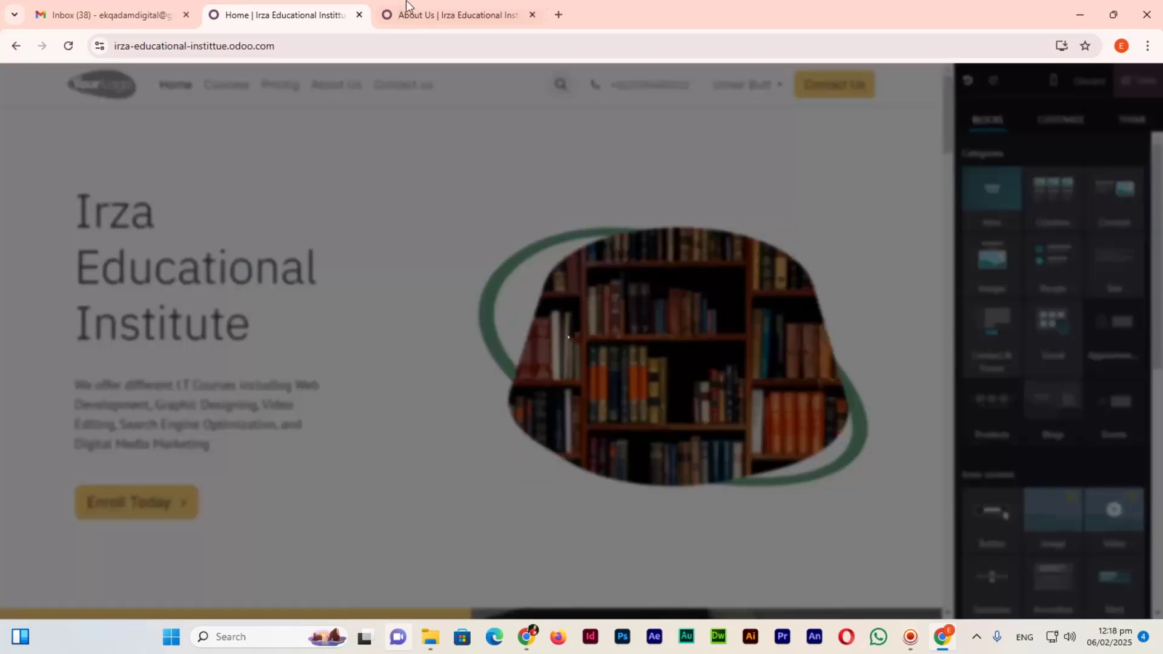
{"action": "left_click", "coordinate": [418, 15]}
{"action": "key", "text": "F5"}
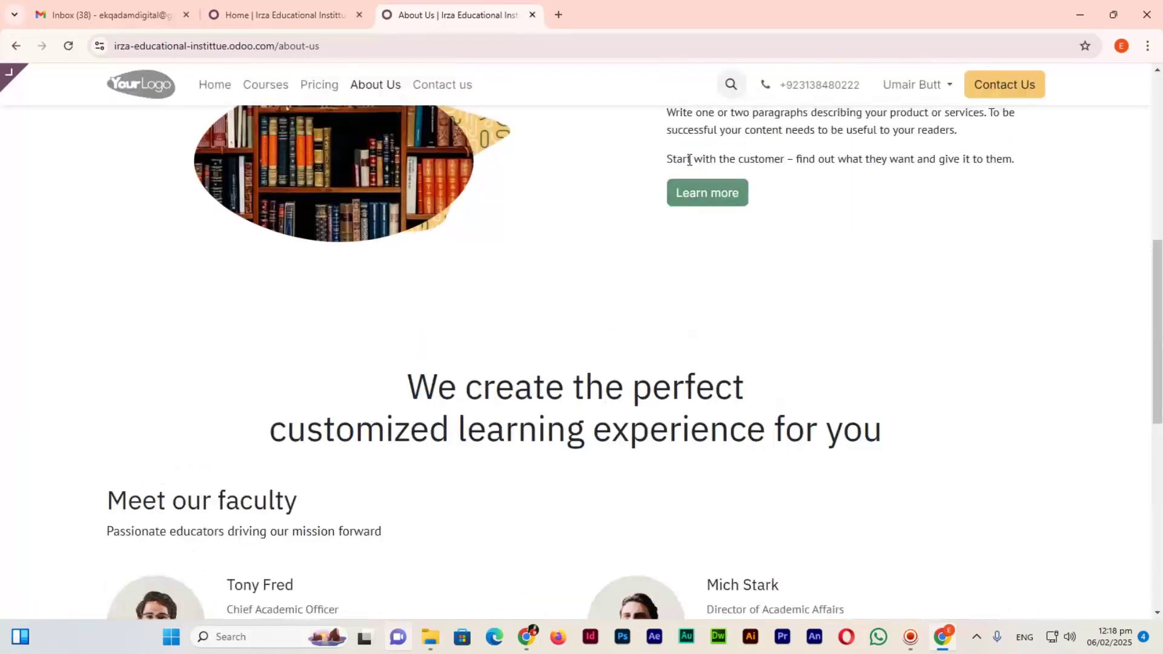
Navigate from the About Us page to the site's empty Courses page.
{"action": "scroll", "coordinate": [860, 271], "scroll_direction": "up", "scroll_amount": 5}
{"action": "scroll", "coordinate": [860, 270], "scroll_direction": "up", "scroll_amount": 3}
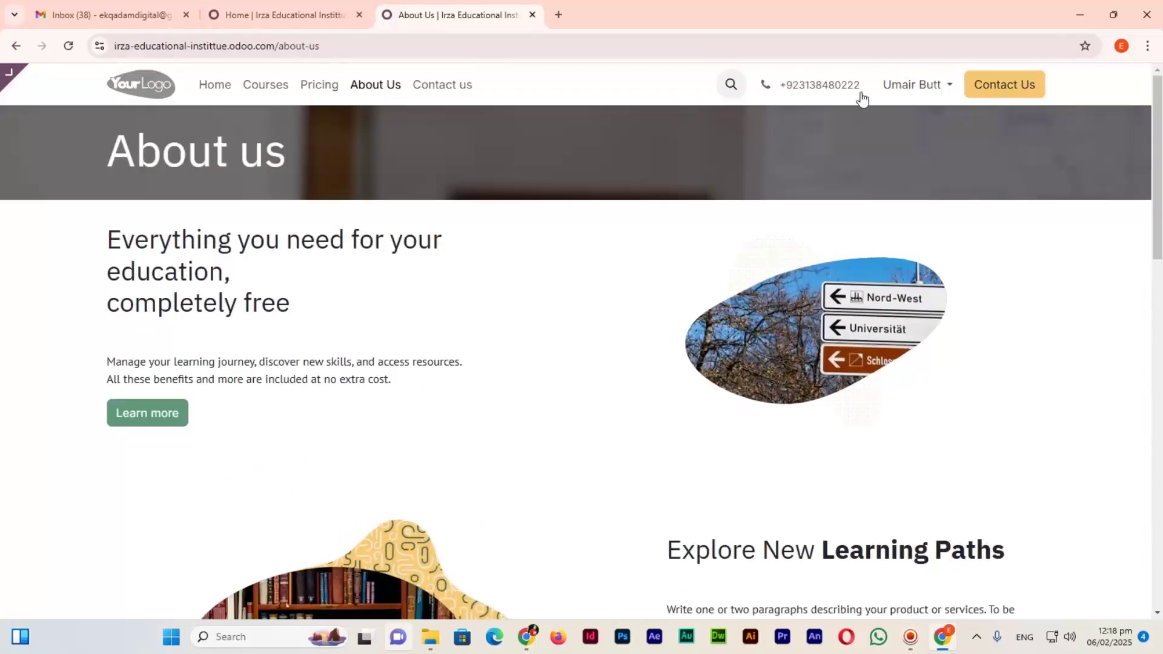
{"action": "key", "text": "alt+Tab"}
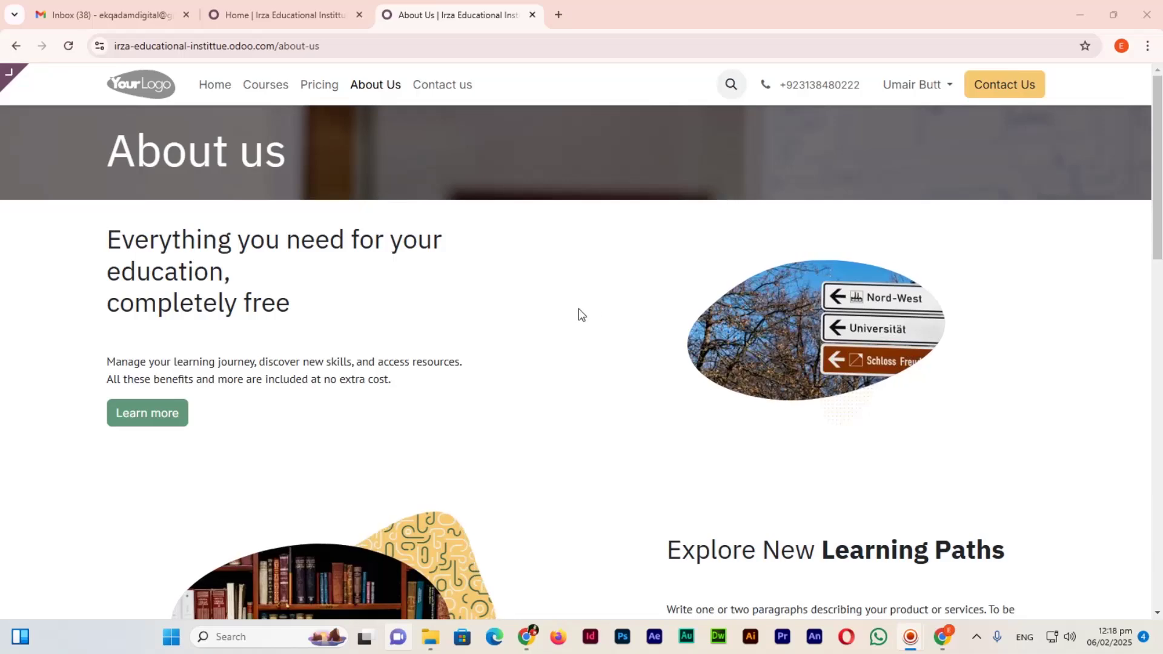
{"action": "left_click", "coordinate": [260, 97]}
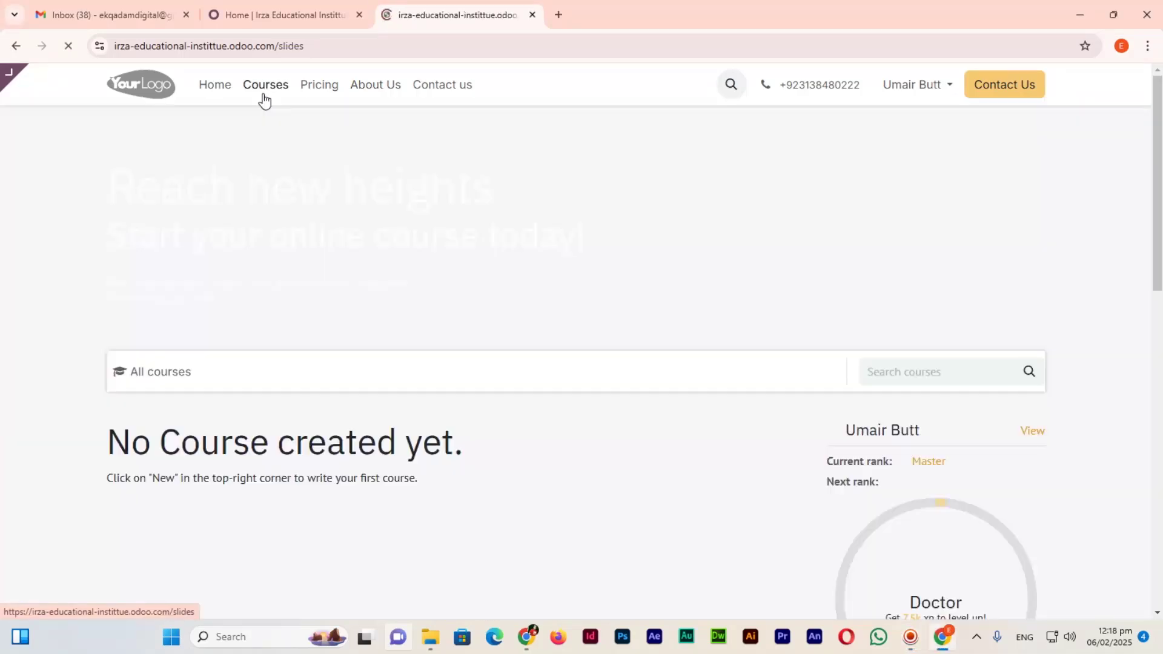
{"action": "scroll", "coordinate": [545, 363], "scroll_direction": "down", "scroll_amount": 4}
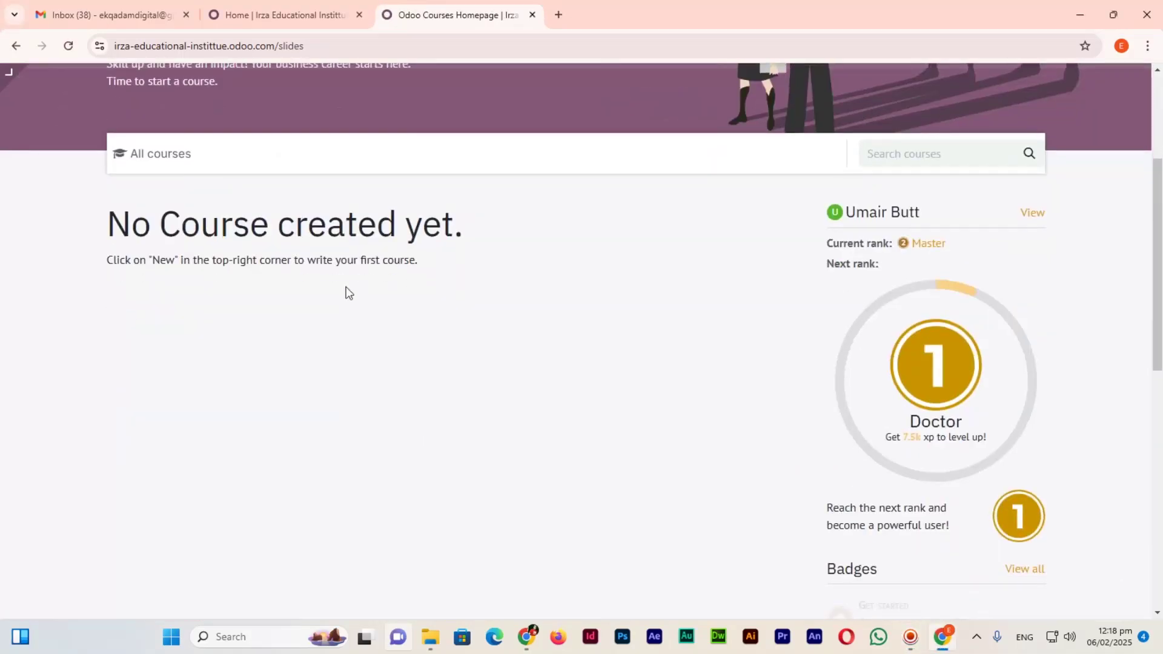
{"action": "left_click", "coordinate": [365, 8]}
{"action": "left_click", "coordinate": [374, 7]}
{"action": "left_click", "coordinate": [315, 8]}
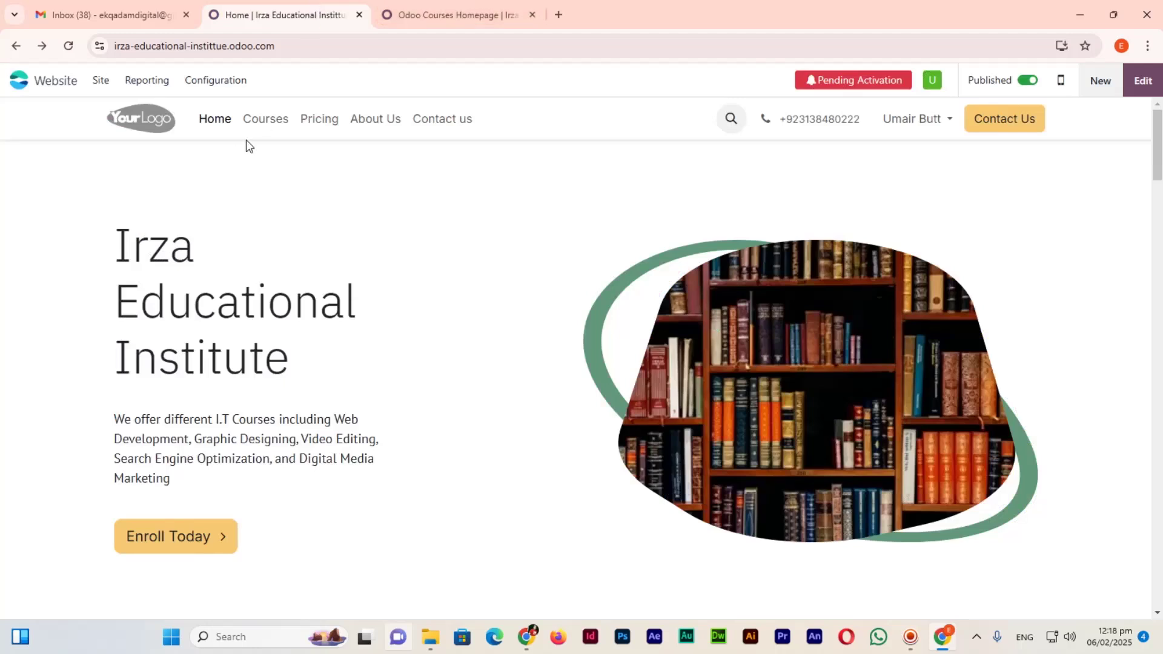
{"action": "left_click", "coordinate": [270, 115]}
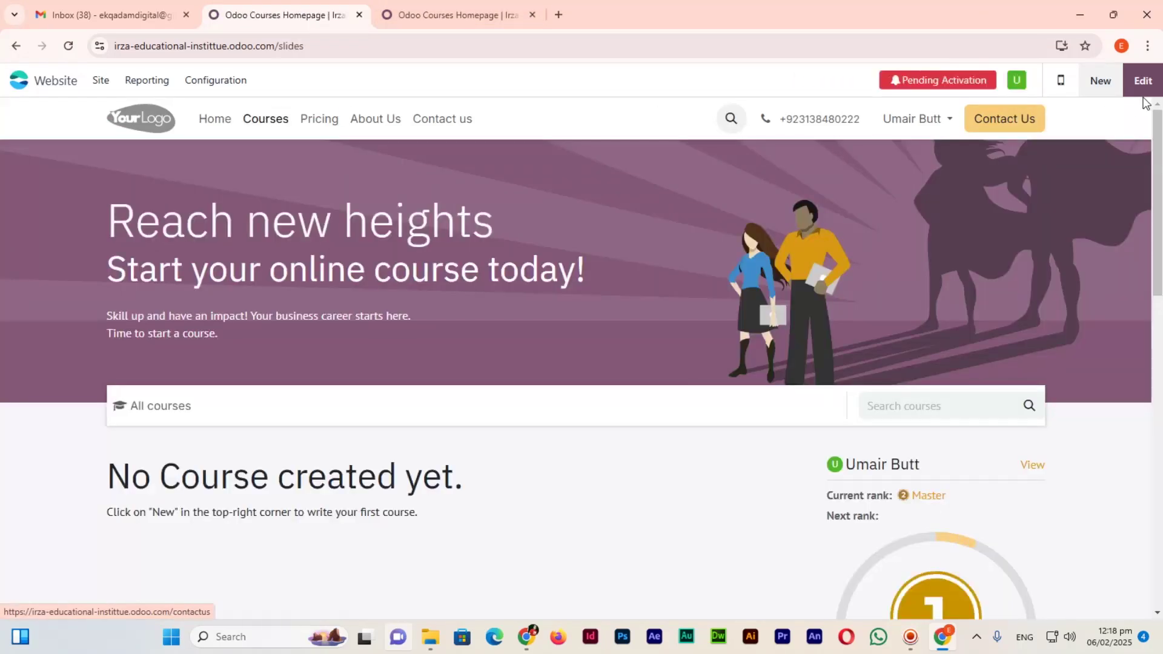
Enter edit mode on the Courses page, look it over, and discard without changes.
{"action": "left_click", "coordinate": [1145, 90]}
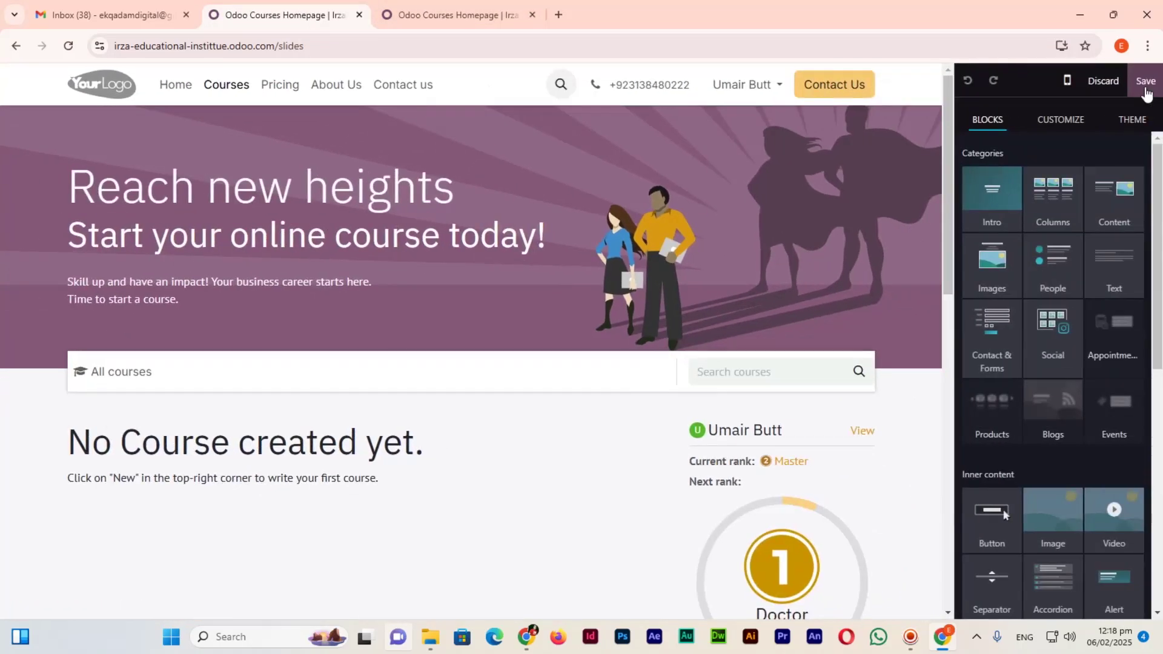
{"action": "scroll", "coordinate": [699, 321], "scroll_direction": "down", "scroll_amount": 1}
{"action": "scroll", "coordinate": [699, 321], "scroll_direction": "down", "scroll_amount": 1}
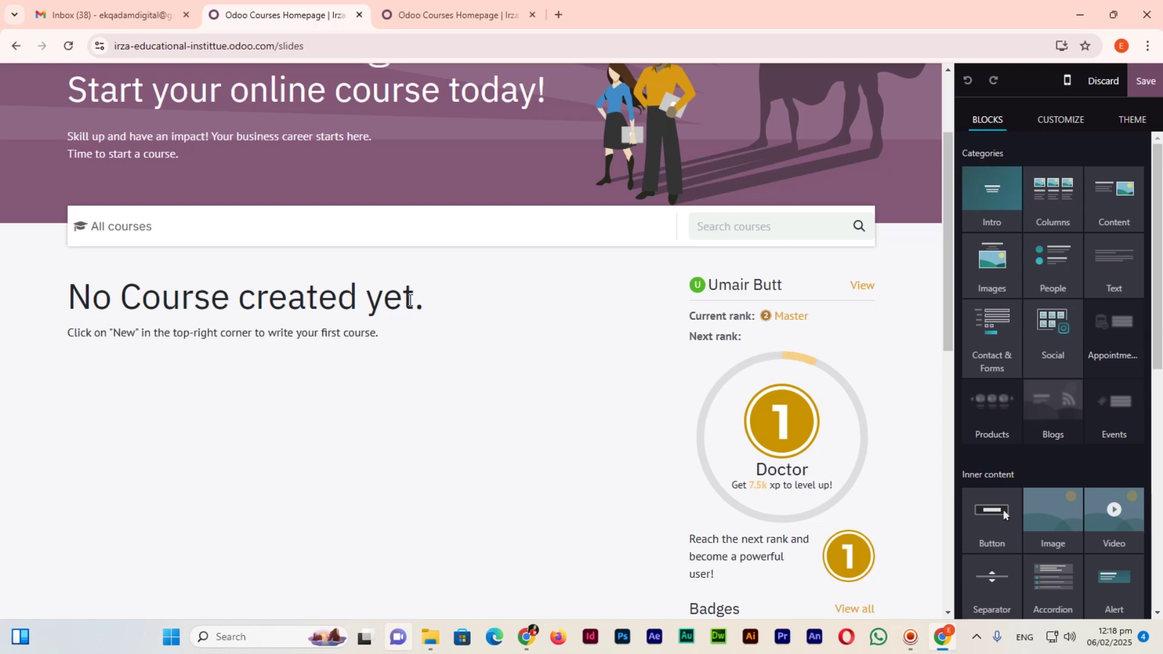
{"action": "scroll", "coordinate": [376, 375], "scroll_direction": "up", "scroll_amount": 2}
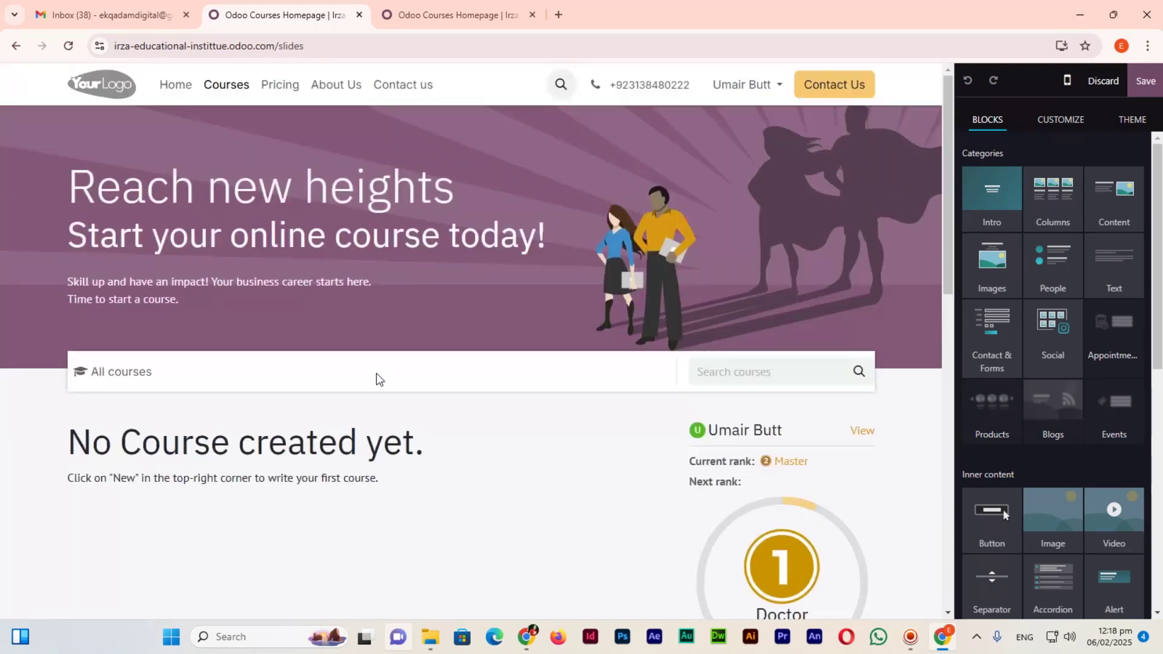
{"action": "left_click", "coordinate": [1101, 82]}
Create a new course 'WordPress' with description 'Learn Web Development using WordPress'.
{"action": "left_click", "coordinate": [1102, 82]}
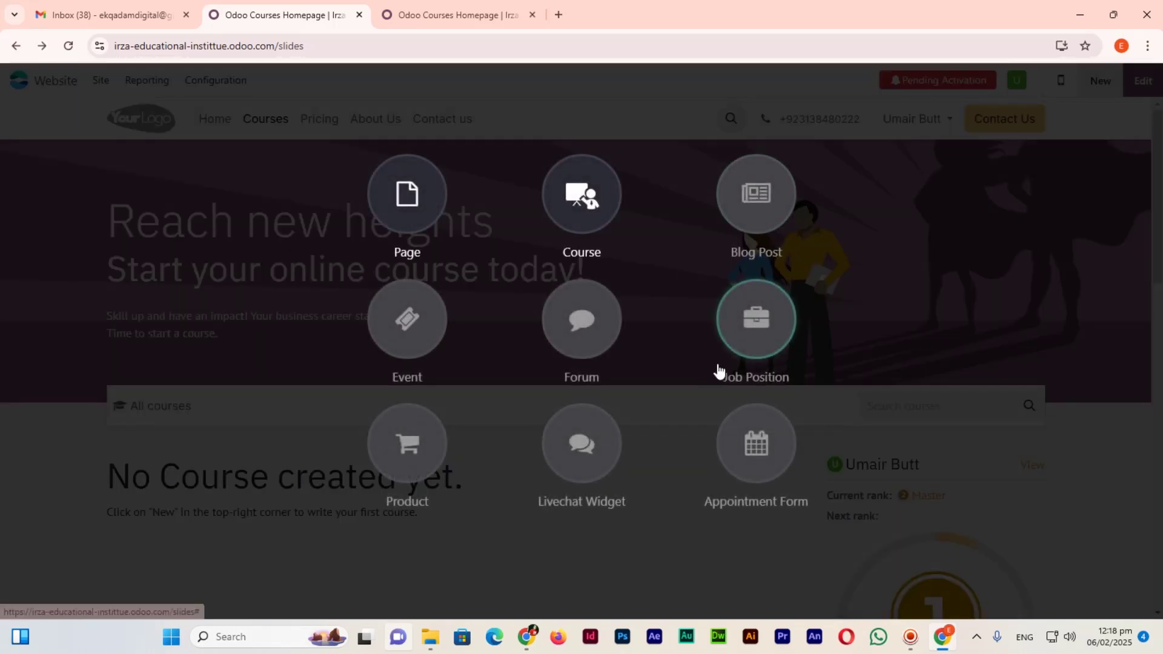
{"action": "left_click", "coordinate": [593, 208]}
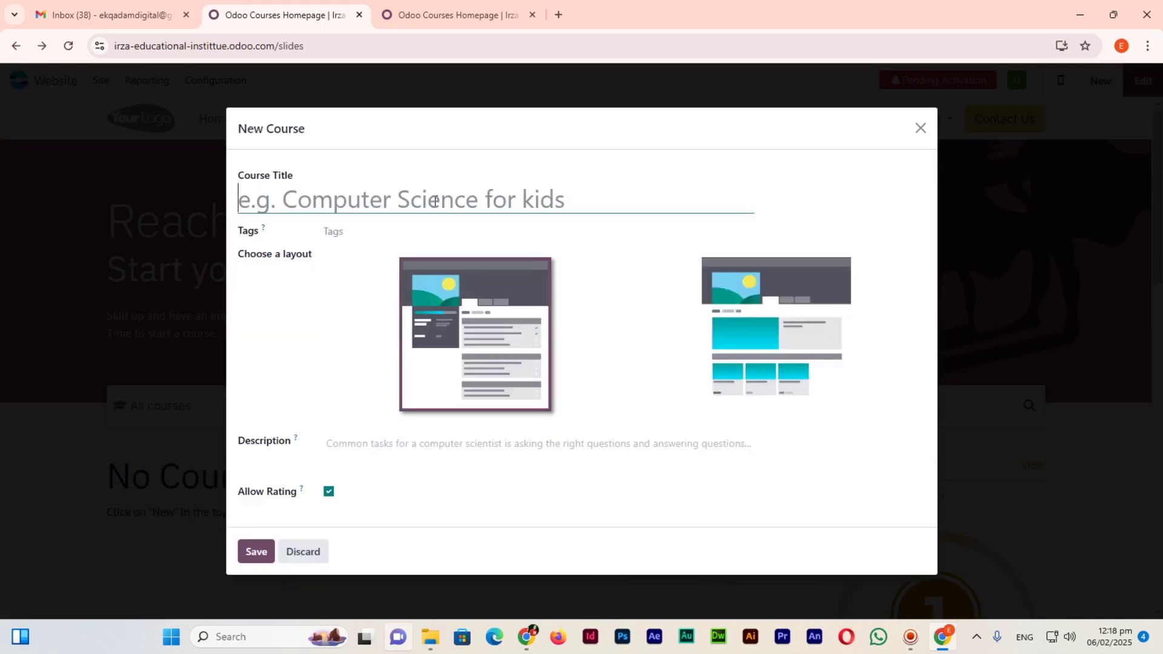
{"action": "type", "text": "WordPress"}
{"action": "key", "text": "Tab"}
{"action": "key", "text": "Tab"}
{"action": "key", "text": "Tab"}
{"action": "type", "text": "L"}
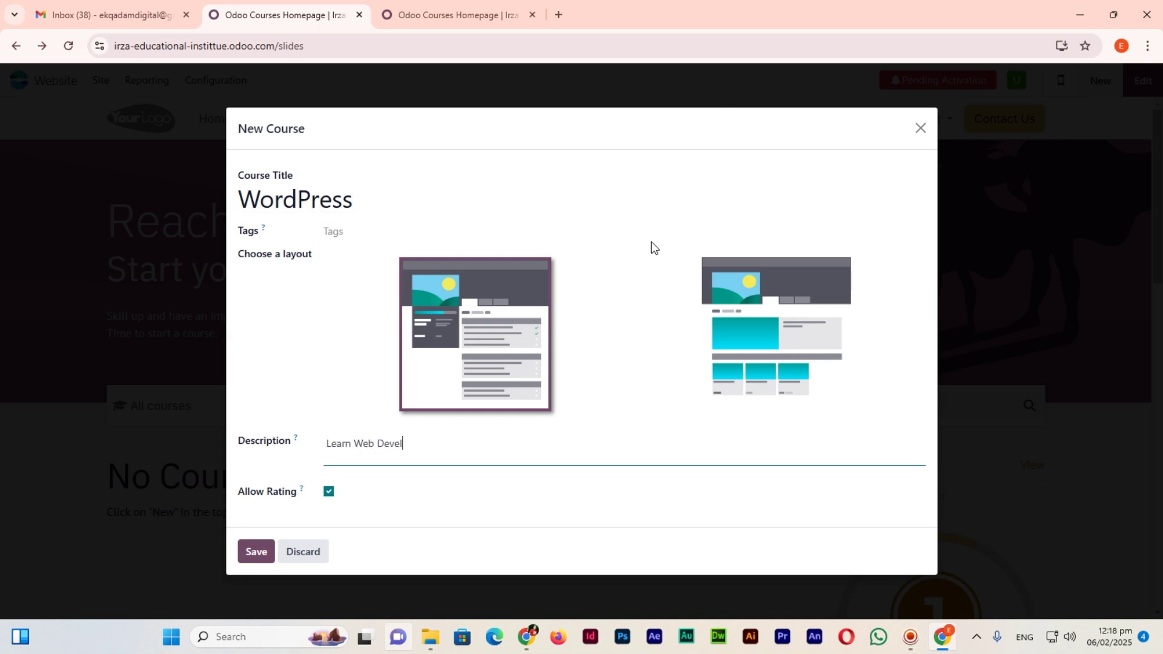
{"action": "type", "text": "earn Web Development using WordPress"}
{"action": "left_click", "coordinate": [249, 551]}
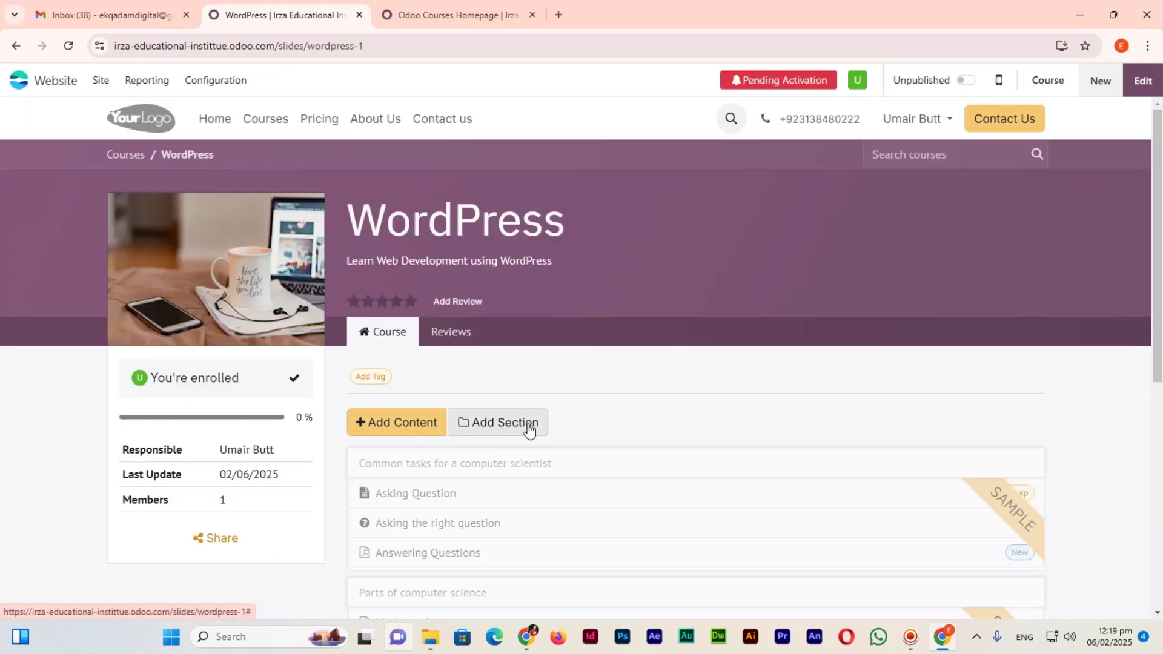
{"action": "left_click", "coordinate": [528, 429]}
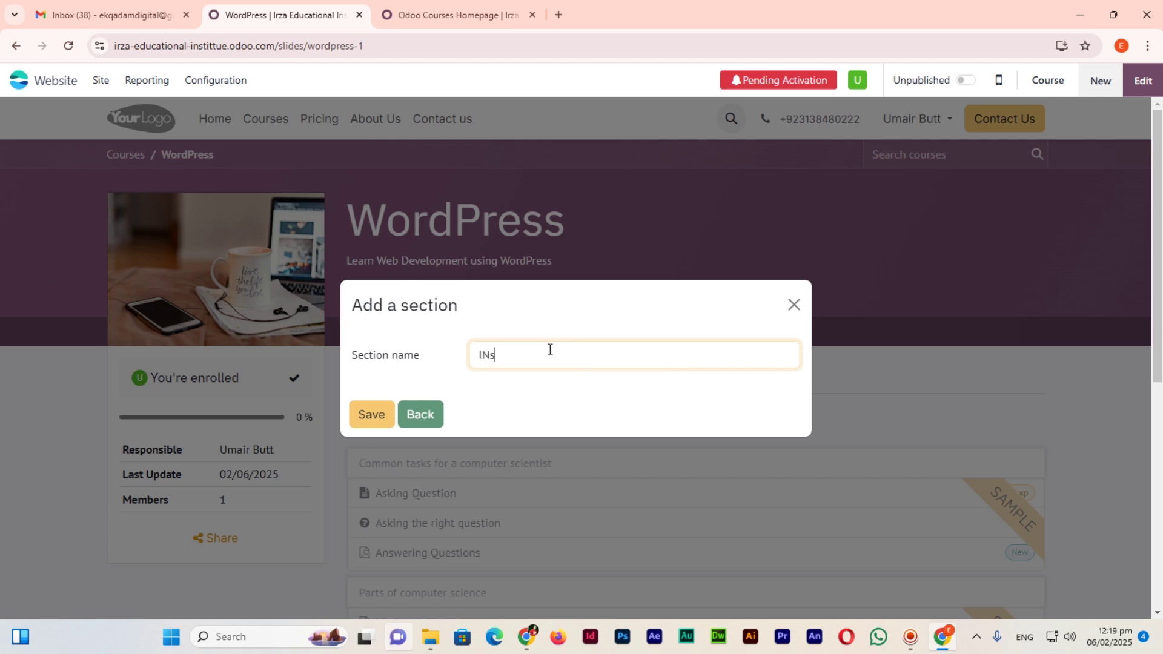
Name the new course section 'Installation' and save it.
{"action": "type", "text": "allation"}
{"action": "left_click", "coordinate": [374, 414]}
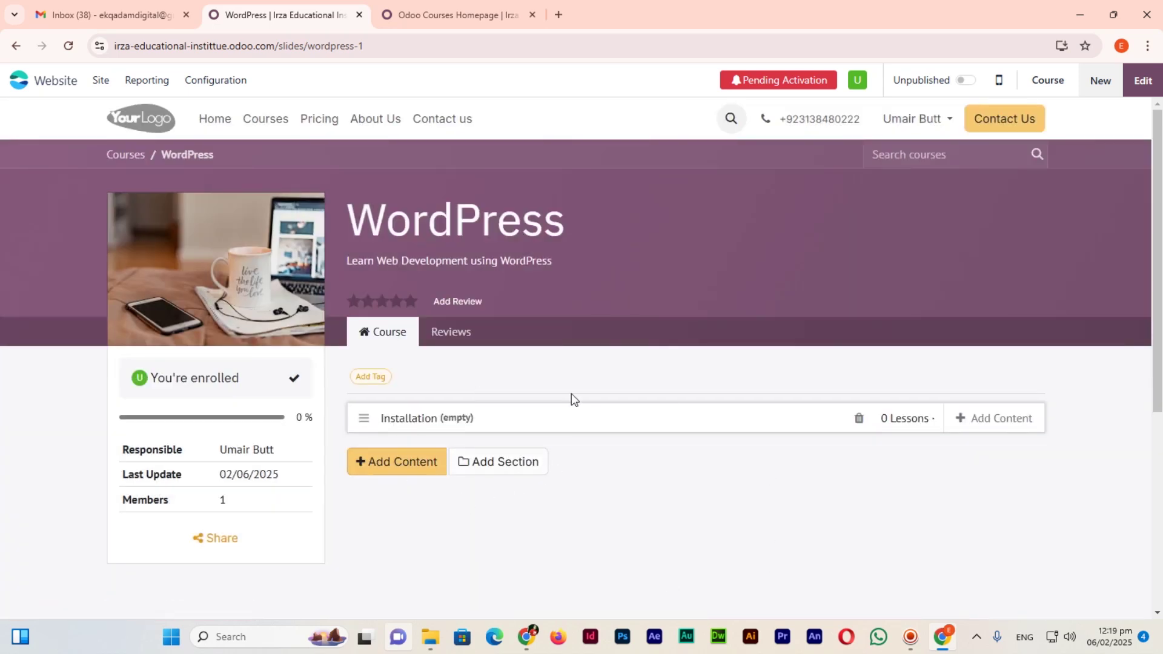
{"action": "left_click", "coordinate": [1005, 427]}
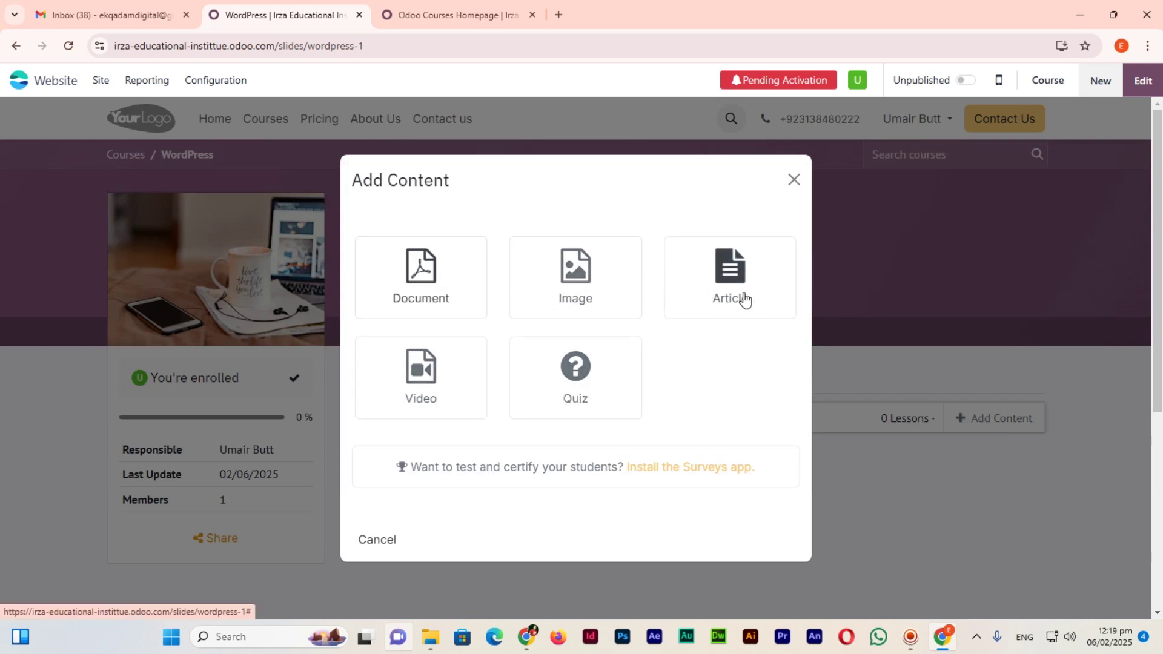
Add article lesson 'Install WordPress Locally using XAMPP Local Server', tagged install wordpress, 15 minutes.
{"action": "left_click", "coordinate": [744, 299]}
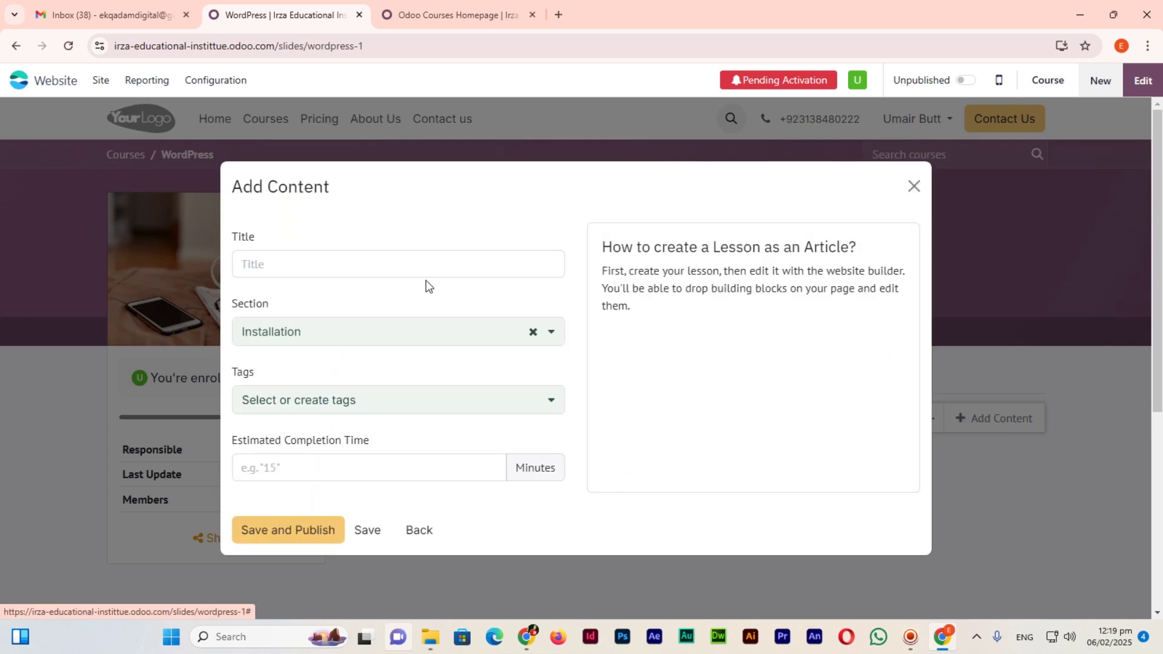
{"action": "left_click", "coordinate": [426, 270]}
{"action": "type", "text": "Install WordPress L"}
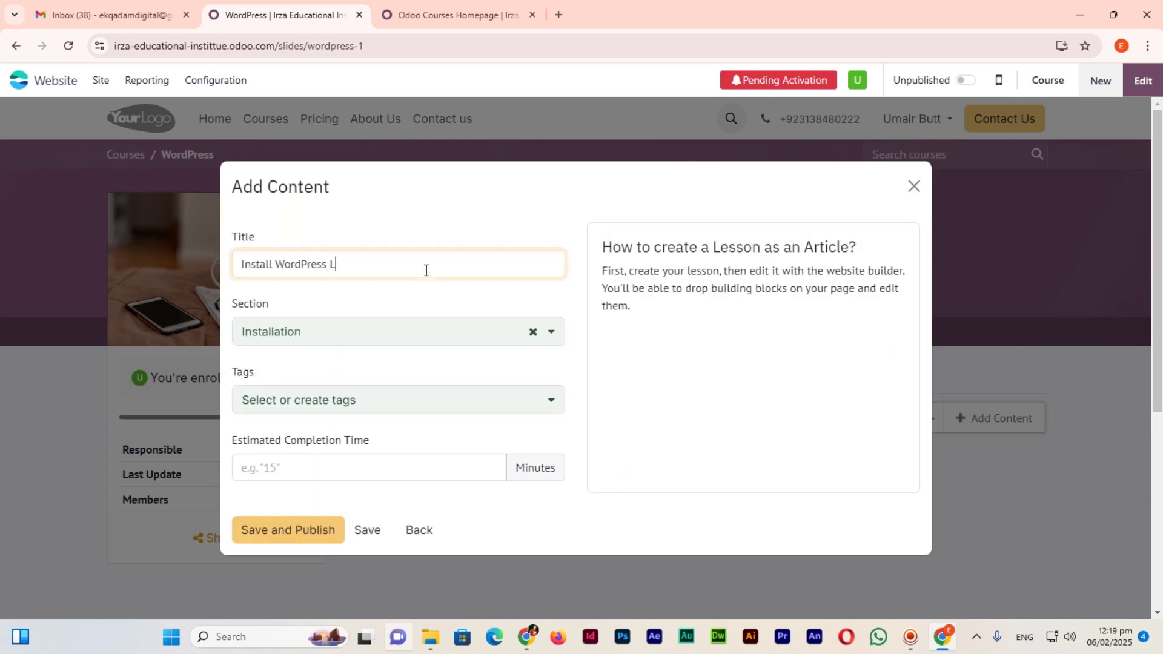
{"action": "type", "text": "ocally using XAMPP Local Server"}
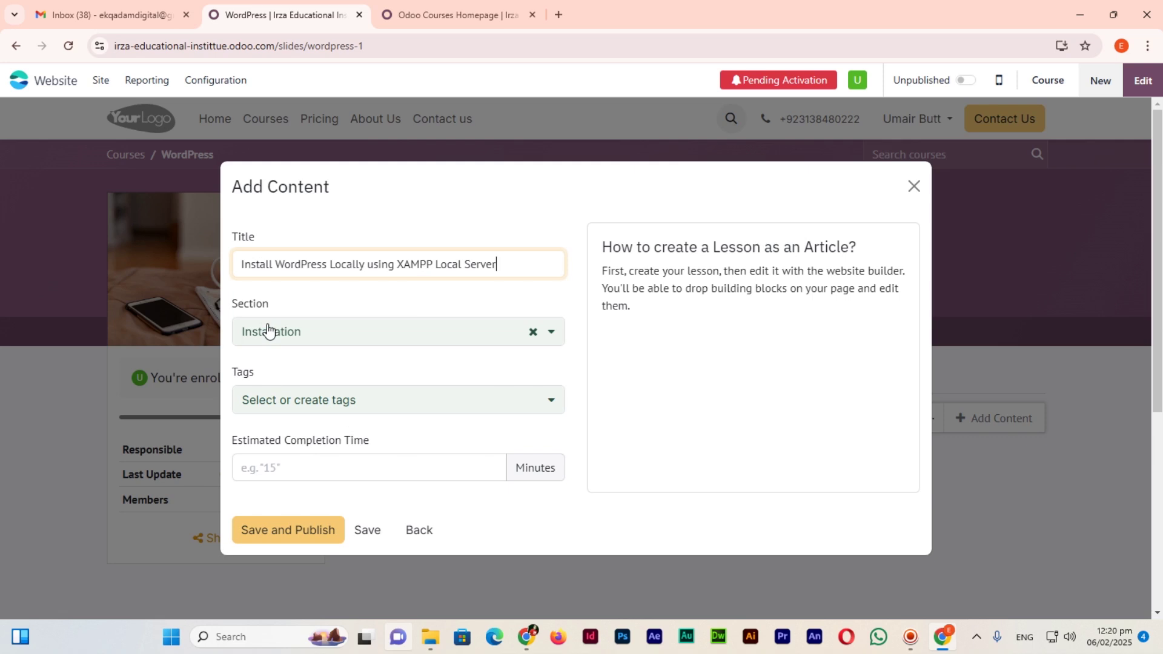
{"action": "left_click", "coordinate": [361, 412]}
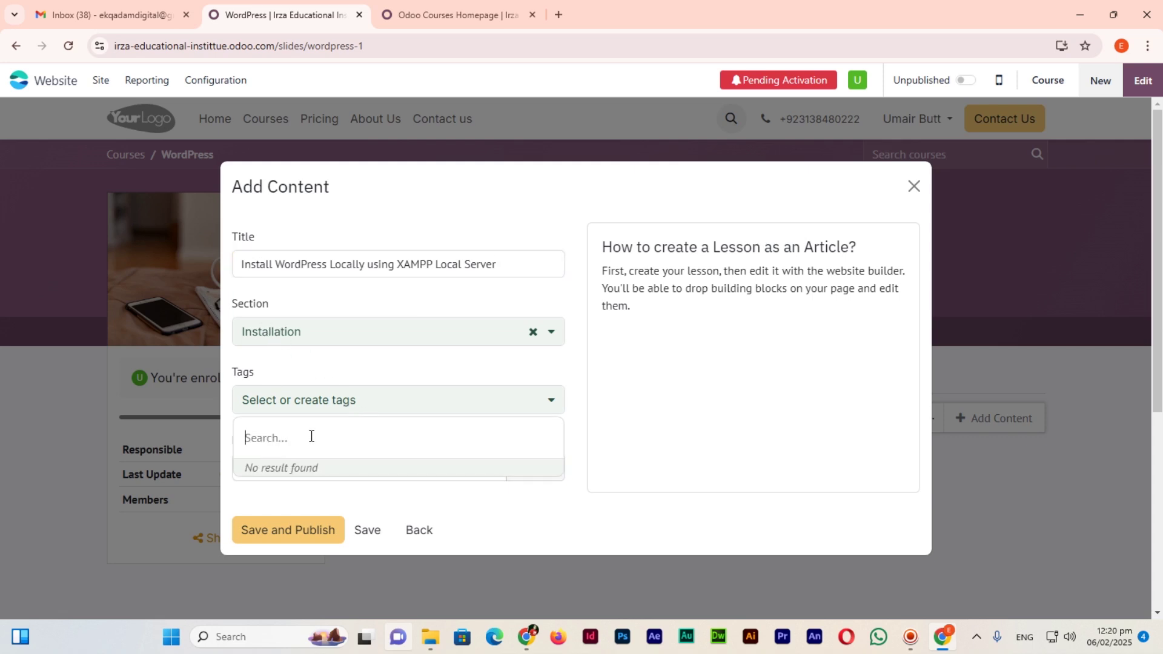
{"action": "type", "text": "install wordpress"}
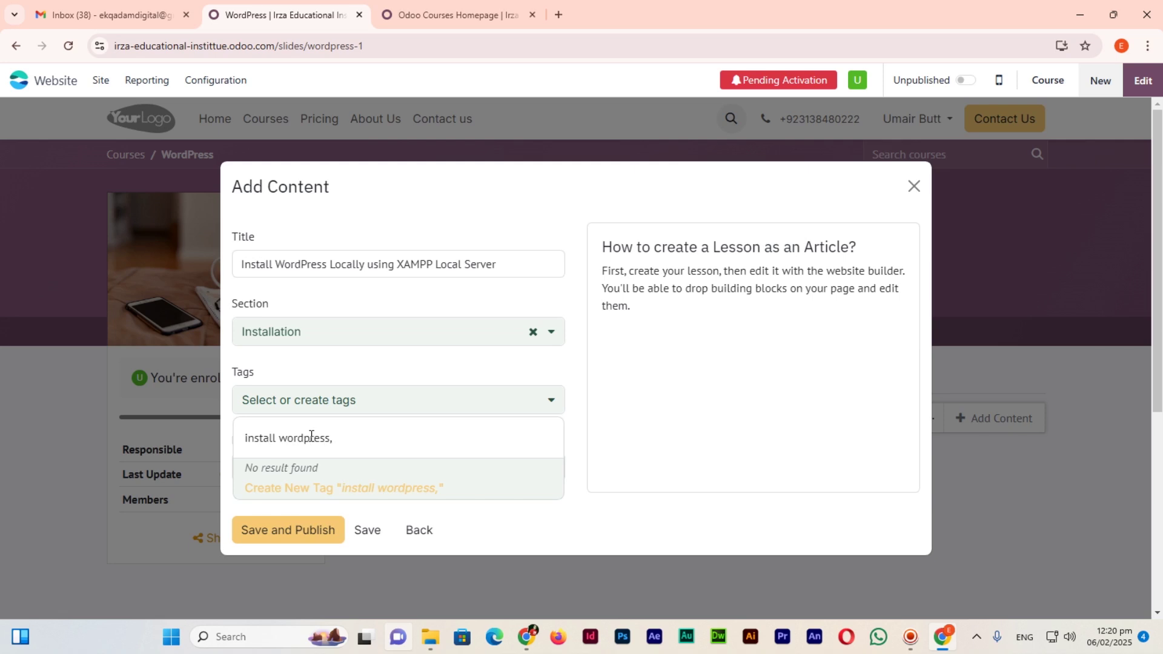
{"action": "key", "text": "Return"}
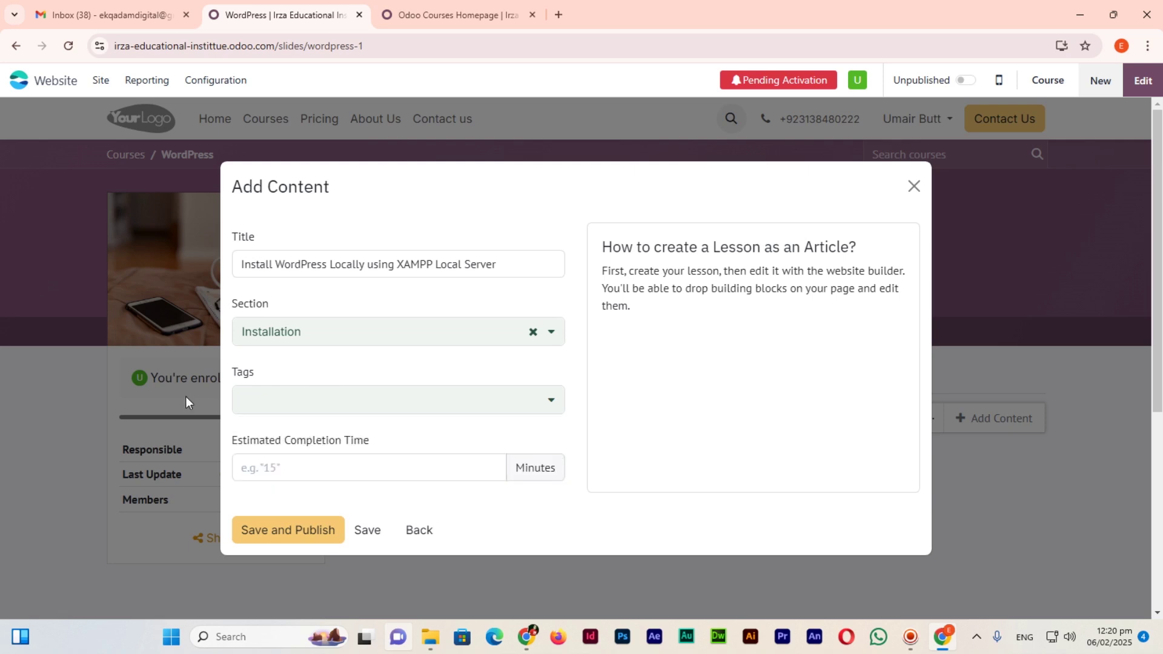
{"action": "left_click", "coordinate": [353, 413]}
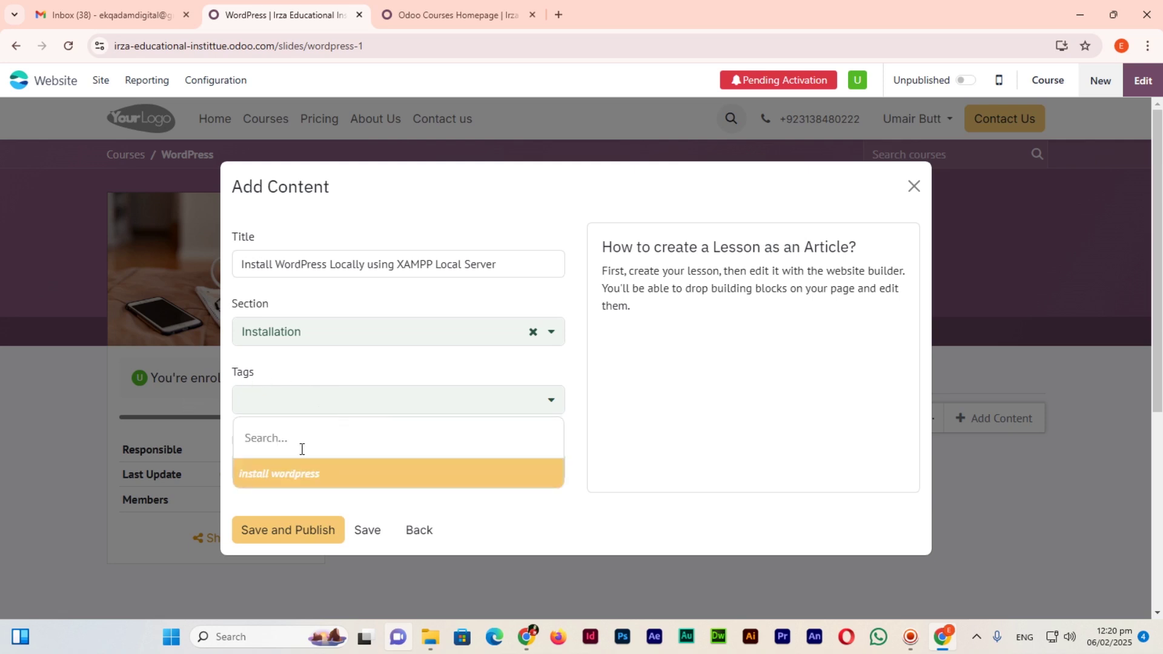
{"action": "left_click", "coordinate": [311, 475]}
{"action": "left_click", "coordinate": [308, 466]}
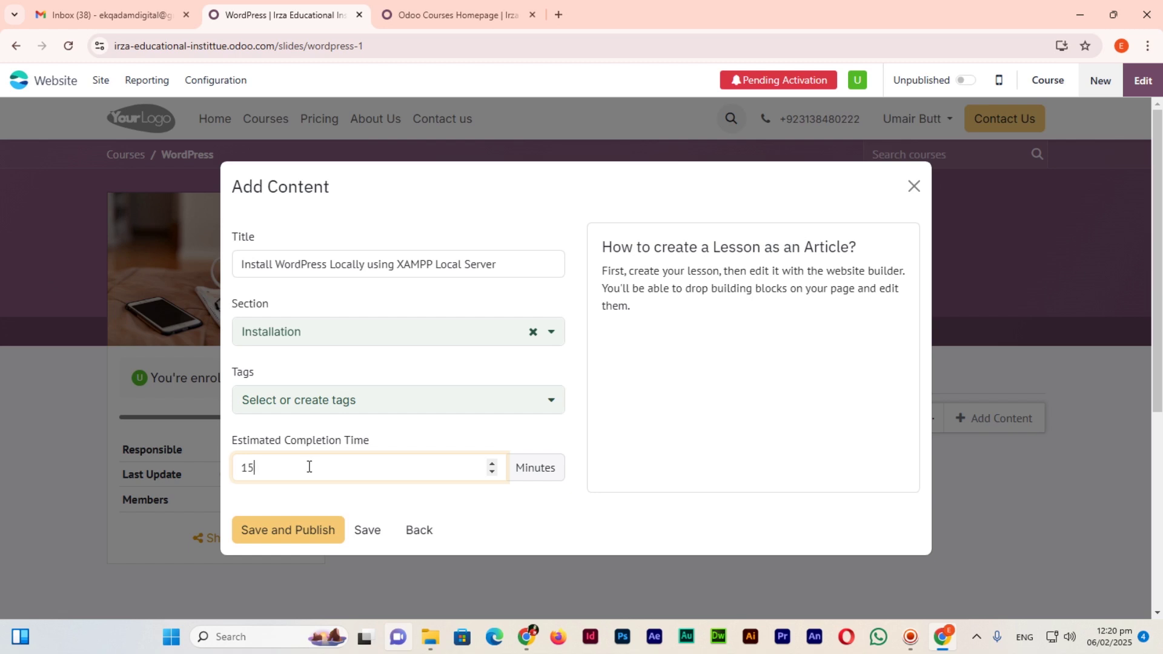
{"action": "left_click", "coordinate": [363, 536]}
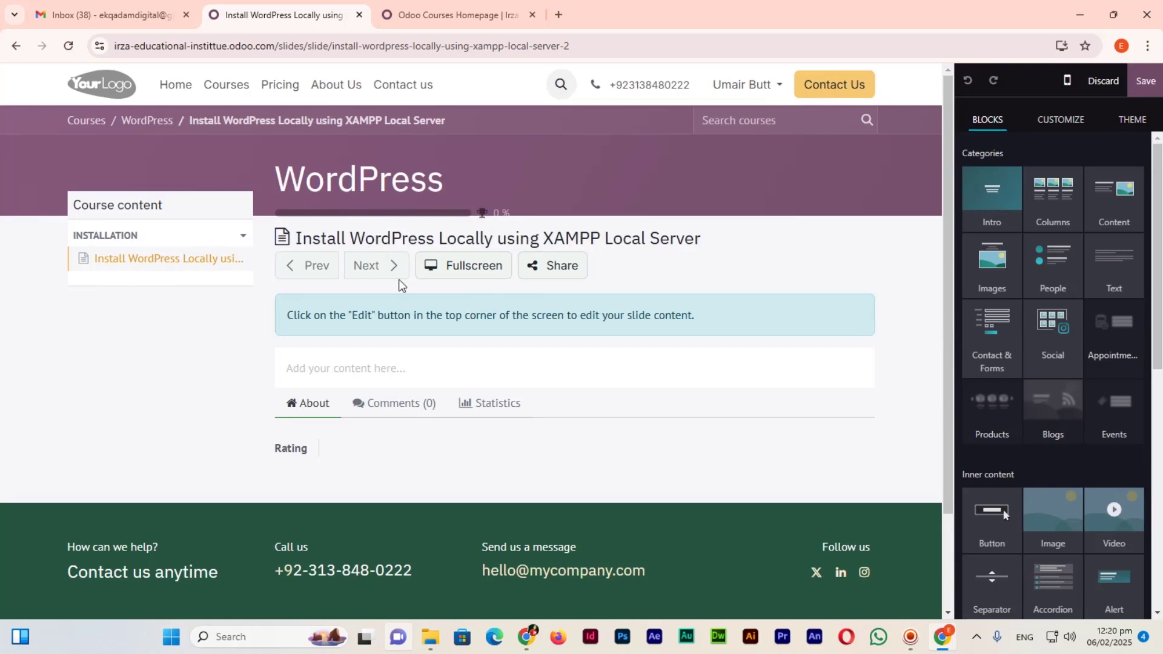
Insert the two-paragraph Text block into the lesson body.
{"action": "left_click", "coordinate": [373, 370]}
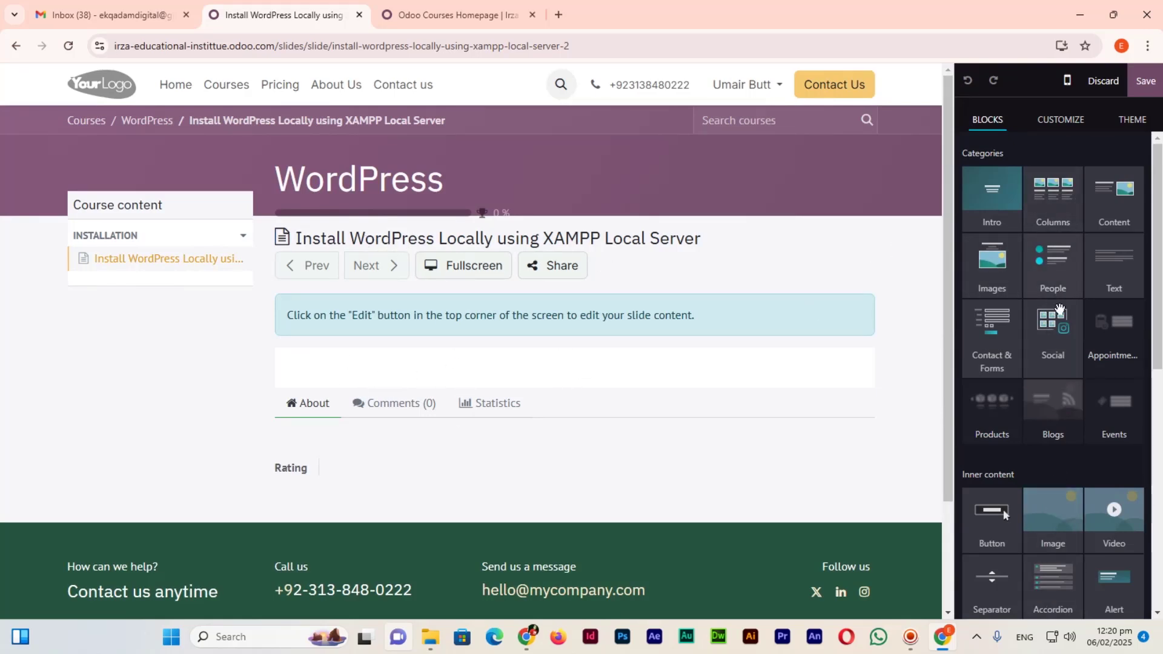
{"action": "scroll", "coordinate": [1060, 293], "scroll_direction": "down", "scroll_amount": 3}
{"action": "scroll", "coordinate": [1090, 285], "scroll_direction": "up", "scroll_amount": 3}
{"action": "left_click_drag", "start_coordinate": [1115, 269], "coordinate": [424, 522]}
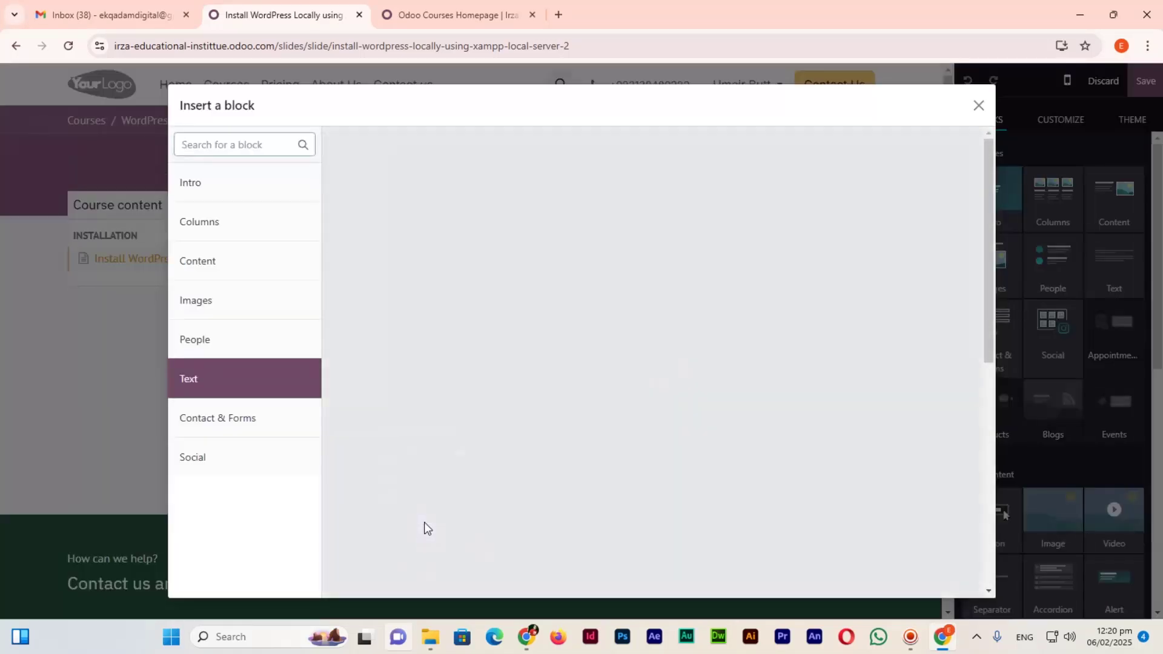
{"action": "scroll", "coordinate": [659, 408], "scroll_direction": "down", "scroll_amount": 5}
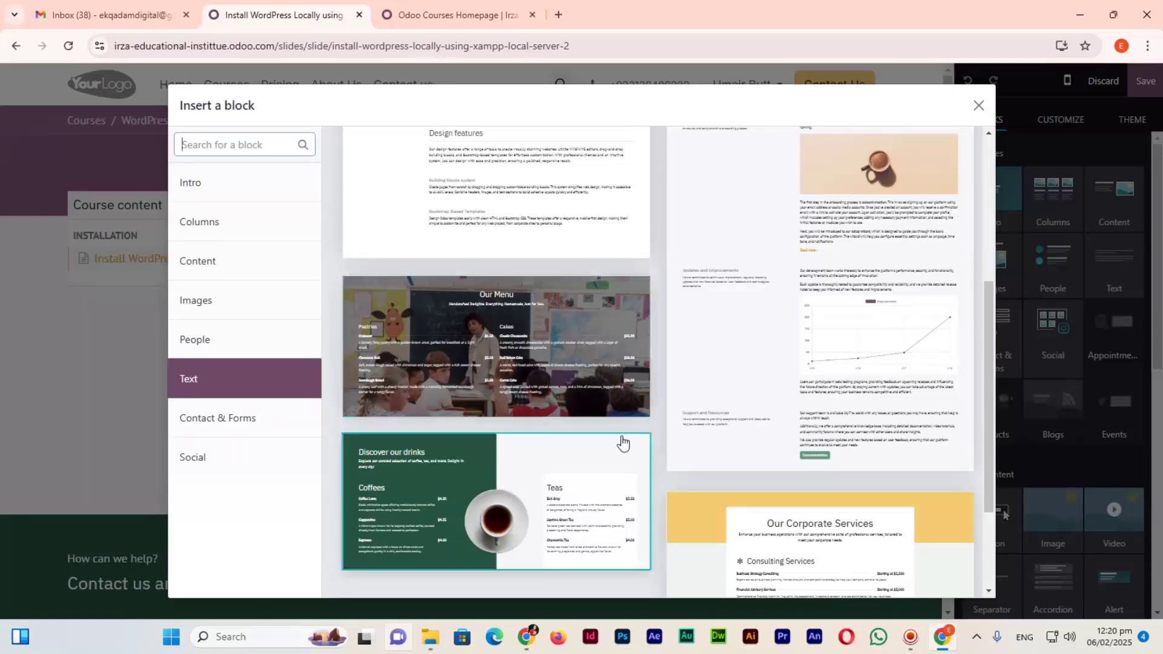
{"action": "scroll", "coordinate": [623, 444], "scroll_direction": "up", "scroll_amount": 2}
{"action": "scroll", "coordinate": [746, 418], "scroll_direction": "down", "scroll_amount": 5}
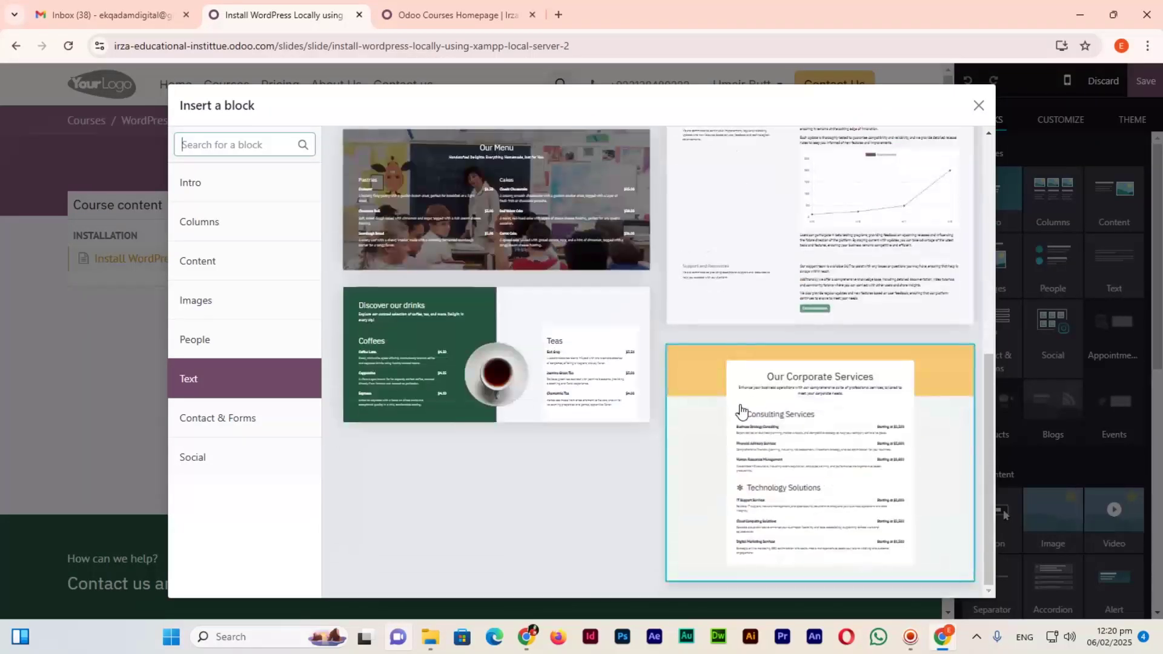
{"action": "scroll", "coordinate": [696, 423], "scroll_direction": "up", "scroll_amount": 7}
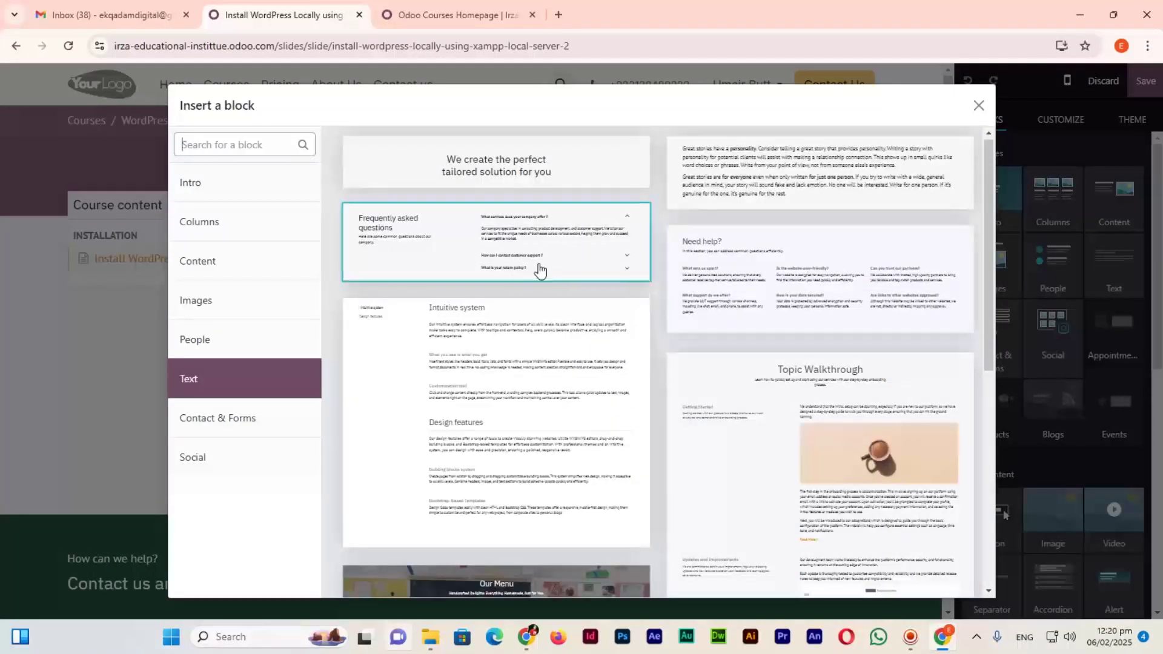
{"action": "left_click", "coordinate": [785, 174]}
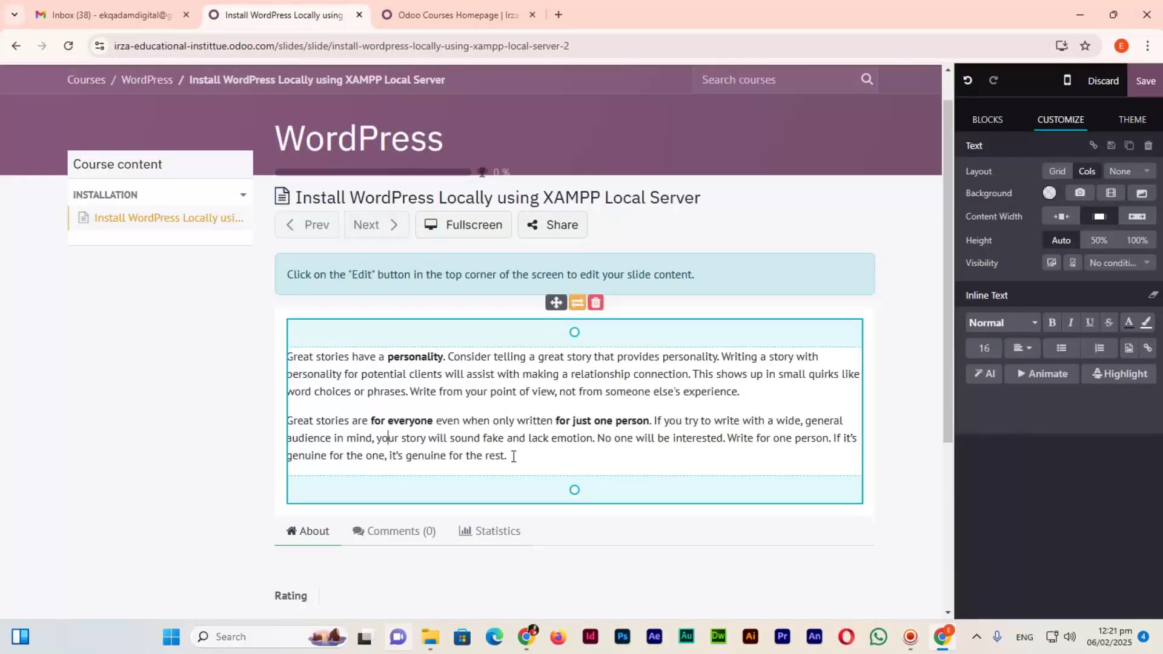
Replace the placeholder paragraphs with an intro on installing WordPress locally using XAMPP.
{"action": "left_click_drag", "start_coordinate": [514, 456], "coordinate": [287, 357]}
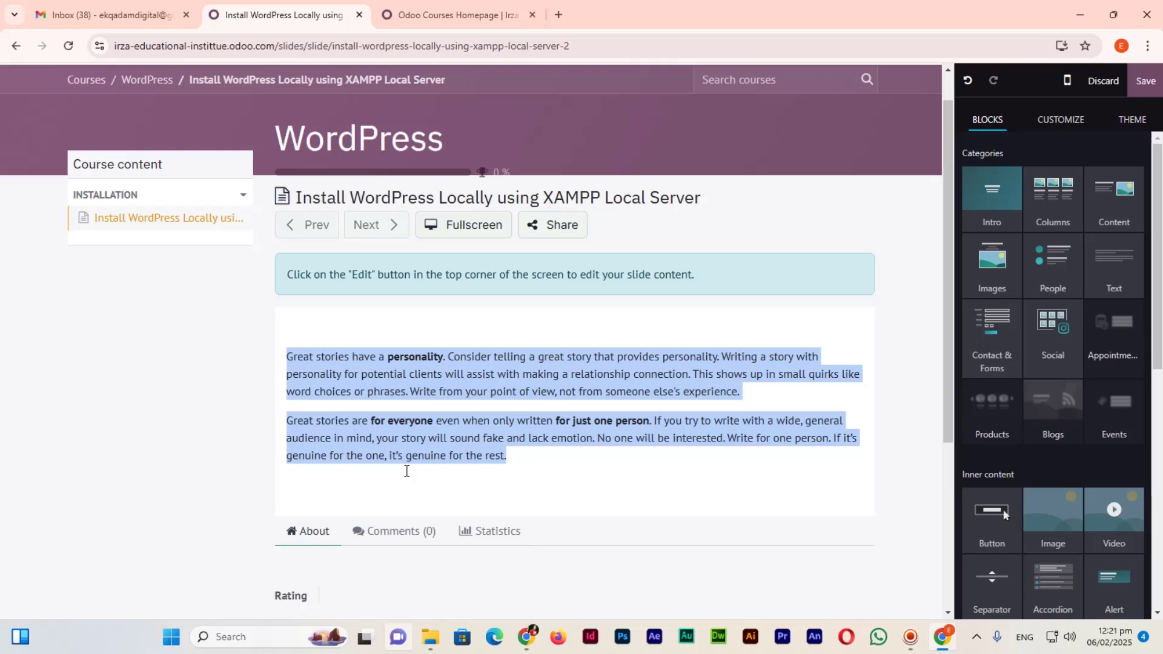
{"action": "type", "text": "In this "}
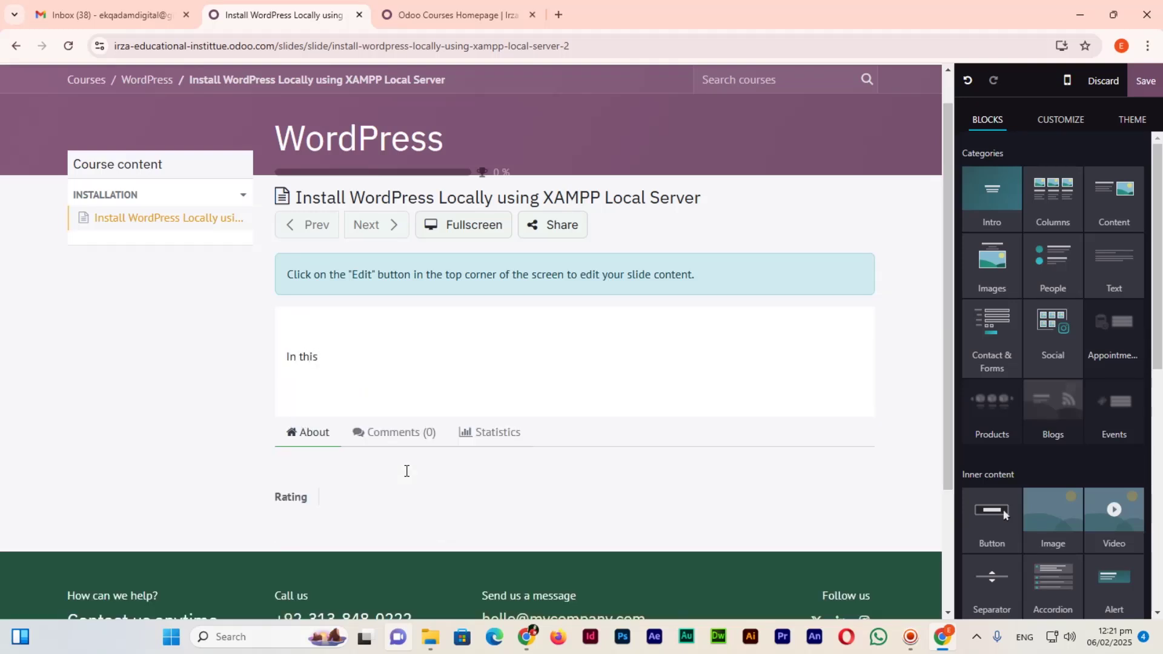
{"action": "type", "text": "at"}
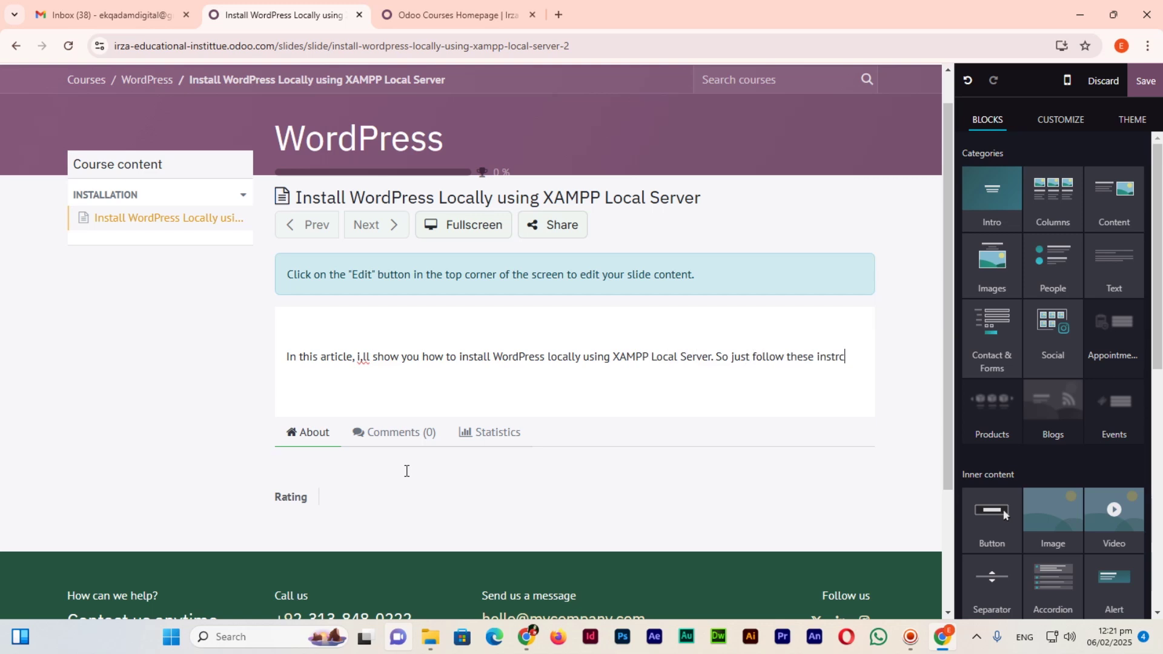
{"action": "type", "text": "ctions and"}
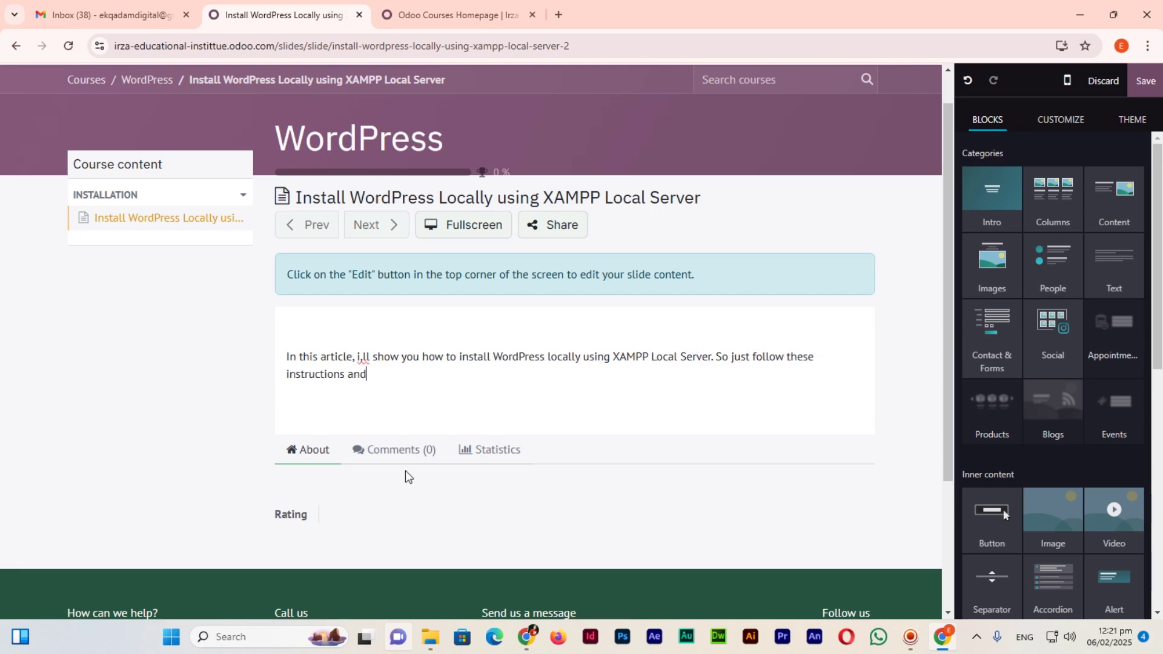
{"action": "type", "text": " you will be able to desig"}
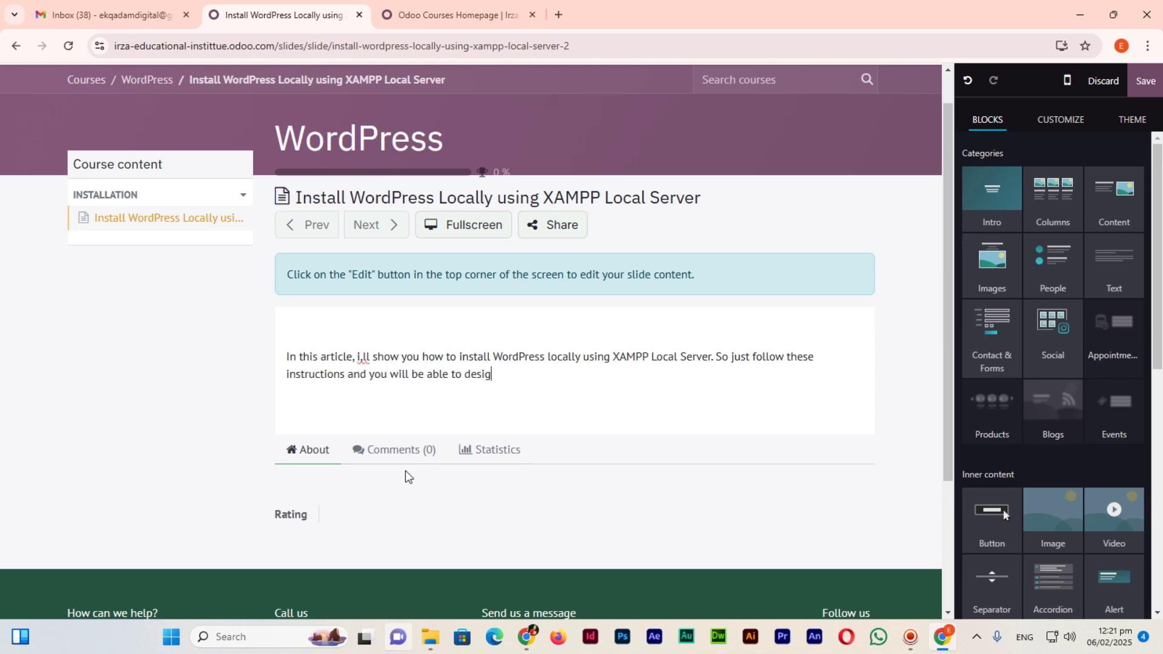
{"action": "type", "text": "n your w"}
{"action": "key", "text": "BackSpace"}
{"action": "type", "text": "website locally."}
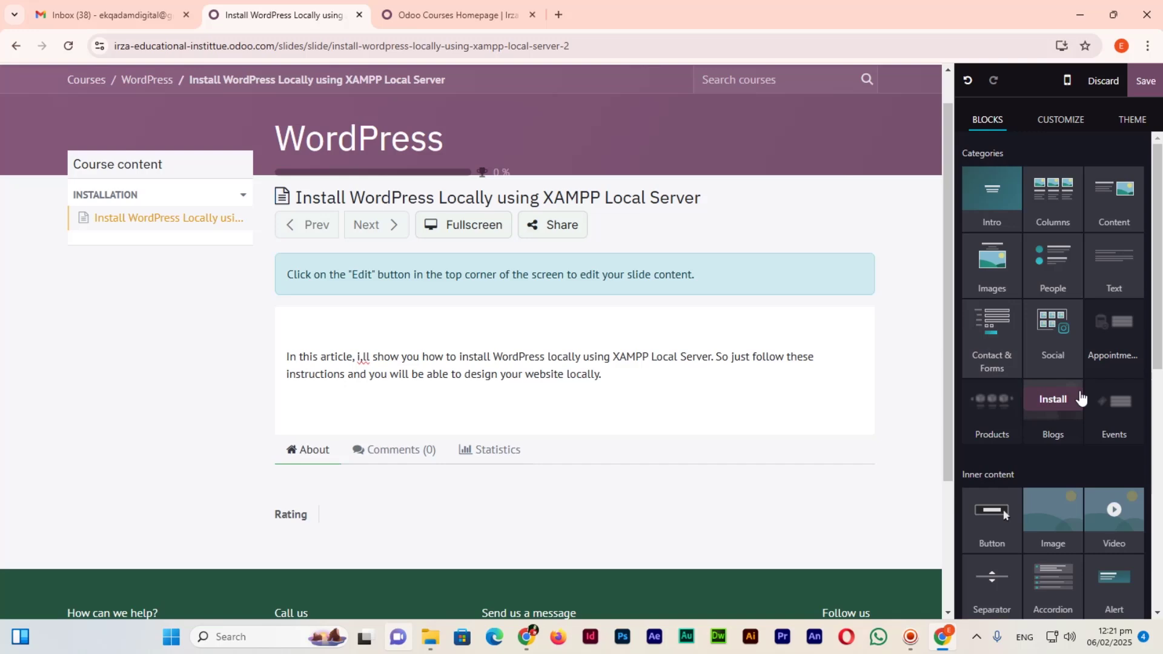
{"action": "scroll", "coordinate": [1078, 396], "scroll_direction": "down", "scroll_amount": 2}
Add a Video block below the intro paragraph and bring up its Replace settings.
{"action": "left_click_drag", "start_coordinate": [1129, 376], "coordinate": [543, 460]}
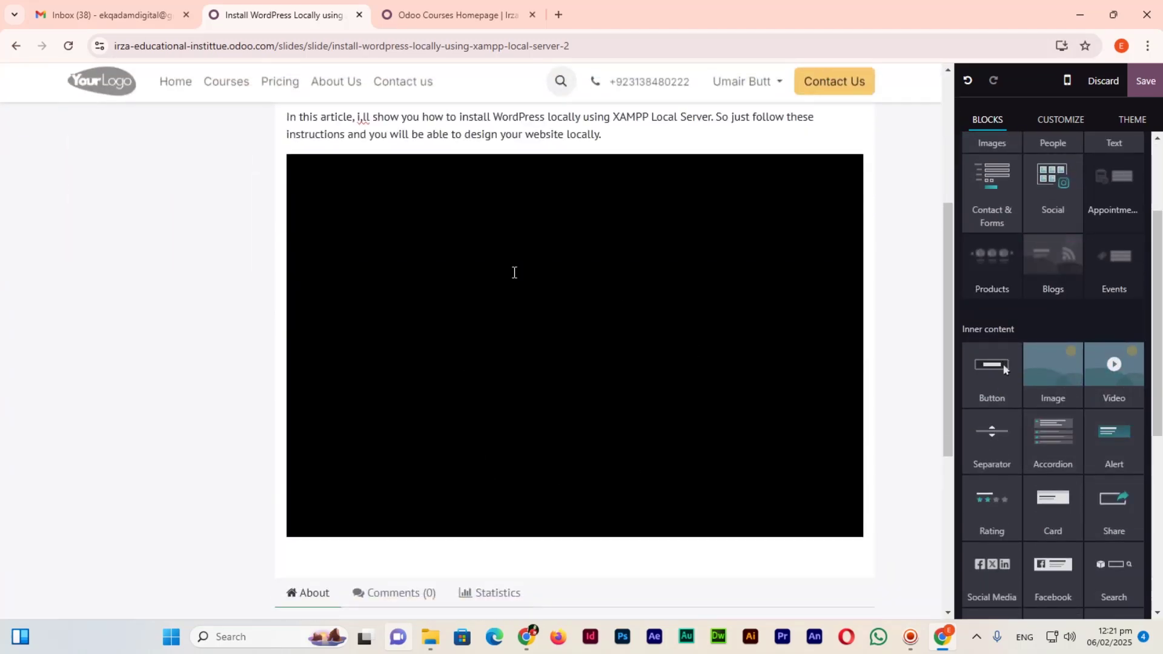
{"action": "left_click", "coordinate": [544, 250]}
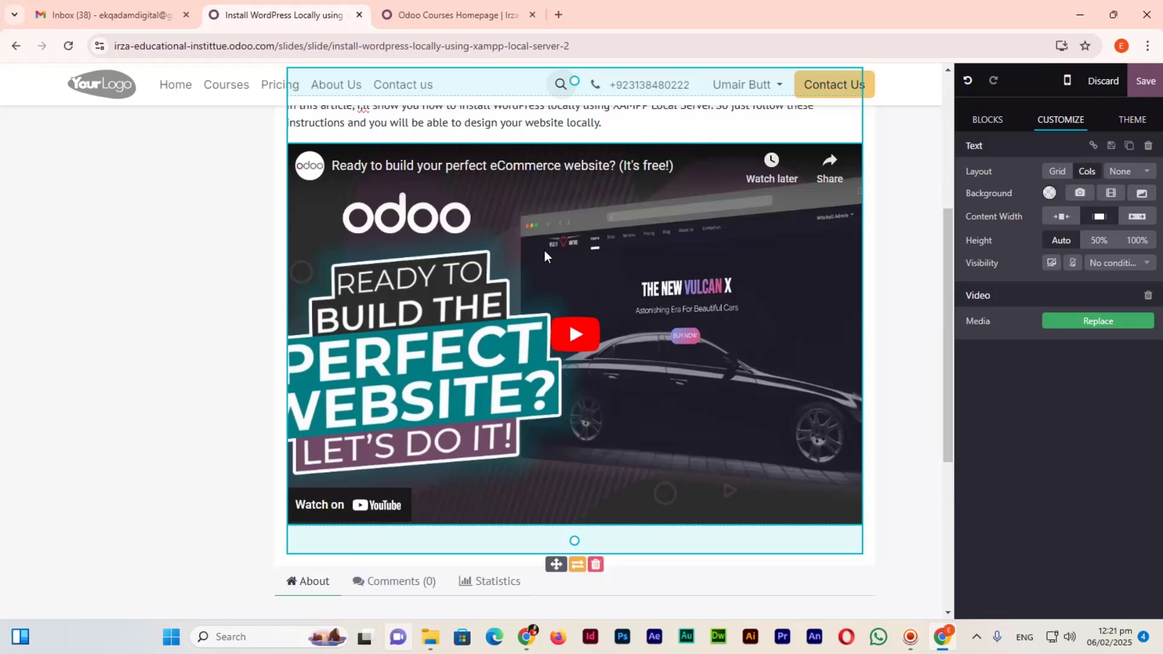
{"action": "left_click", "coordinate": [1099, 322]}
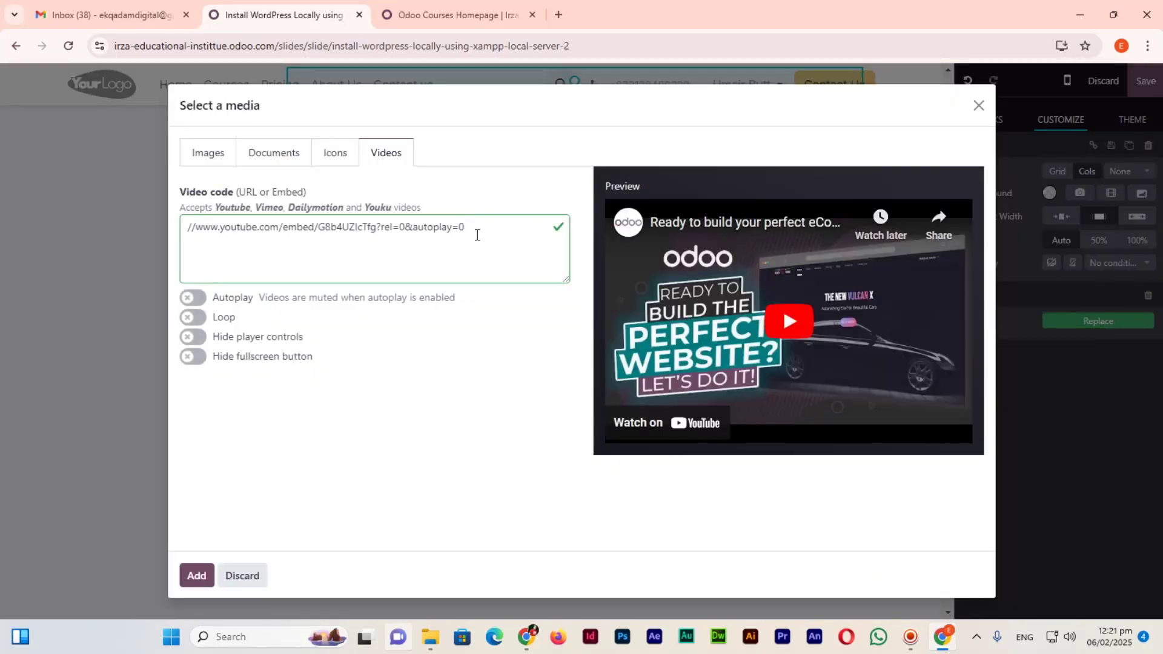
Switch to the other Chrome window and open a new blank tab.
{"action": "key", "text": "alt+Tab"}
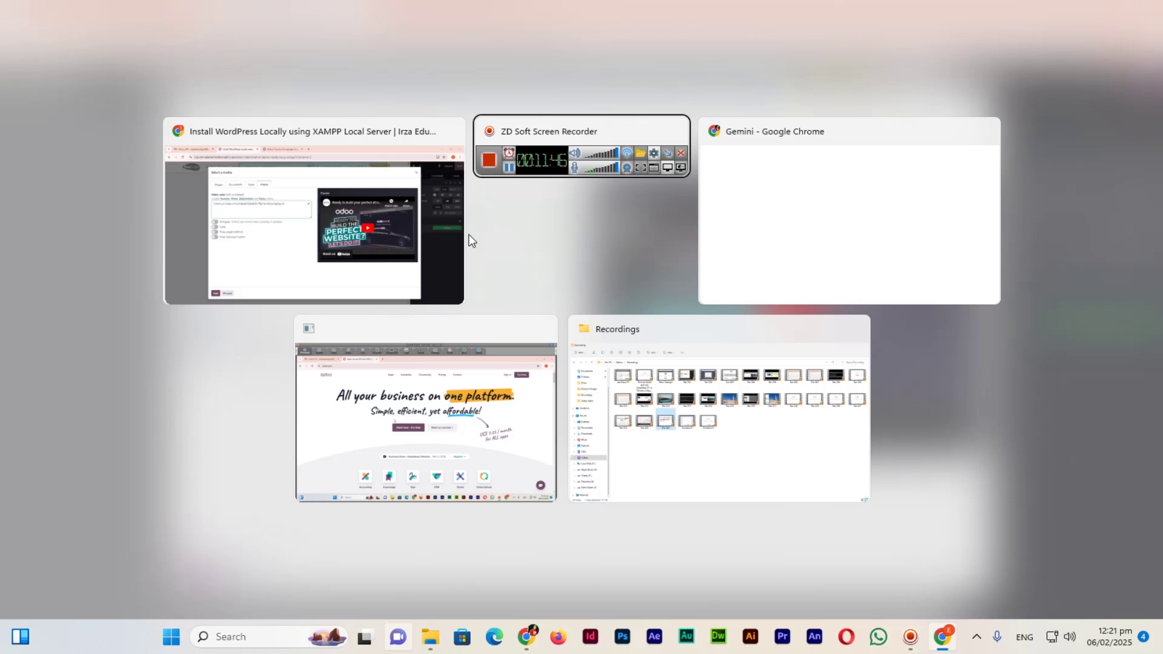
{"action": "key", "text": "alt+Tab"}
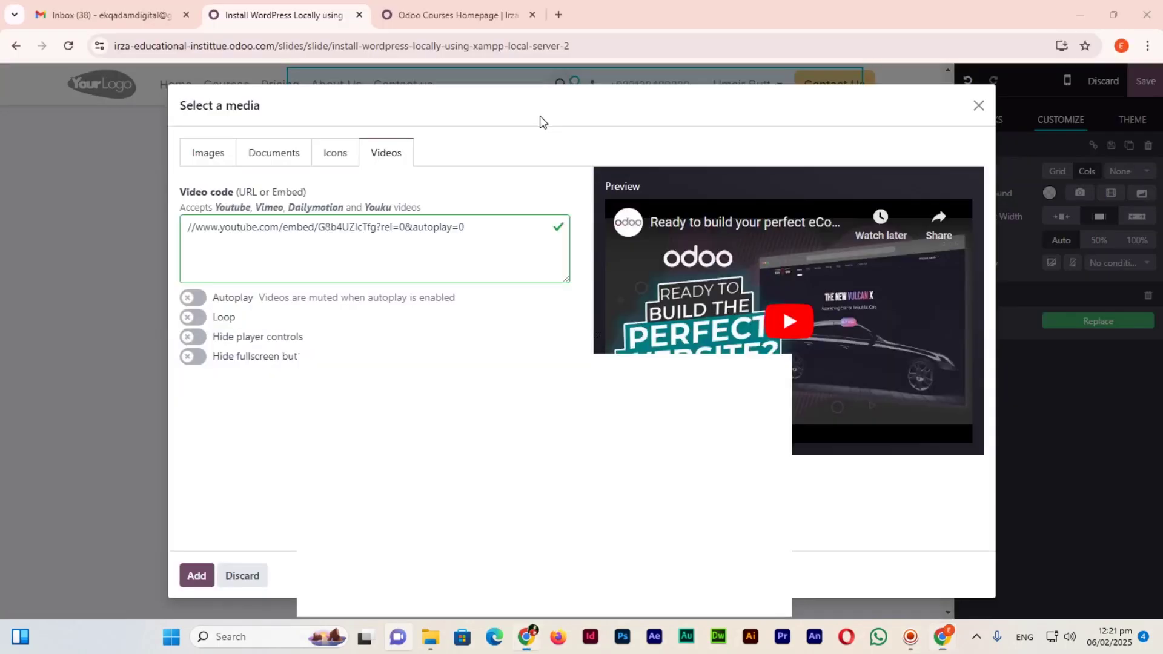
{"action": "left_click", "coordinate": [558, 9]}
Go to YouTube and search for the channel's WordPress tutorials.
{"action": "left_click", "coordinate": [554, 41]}
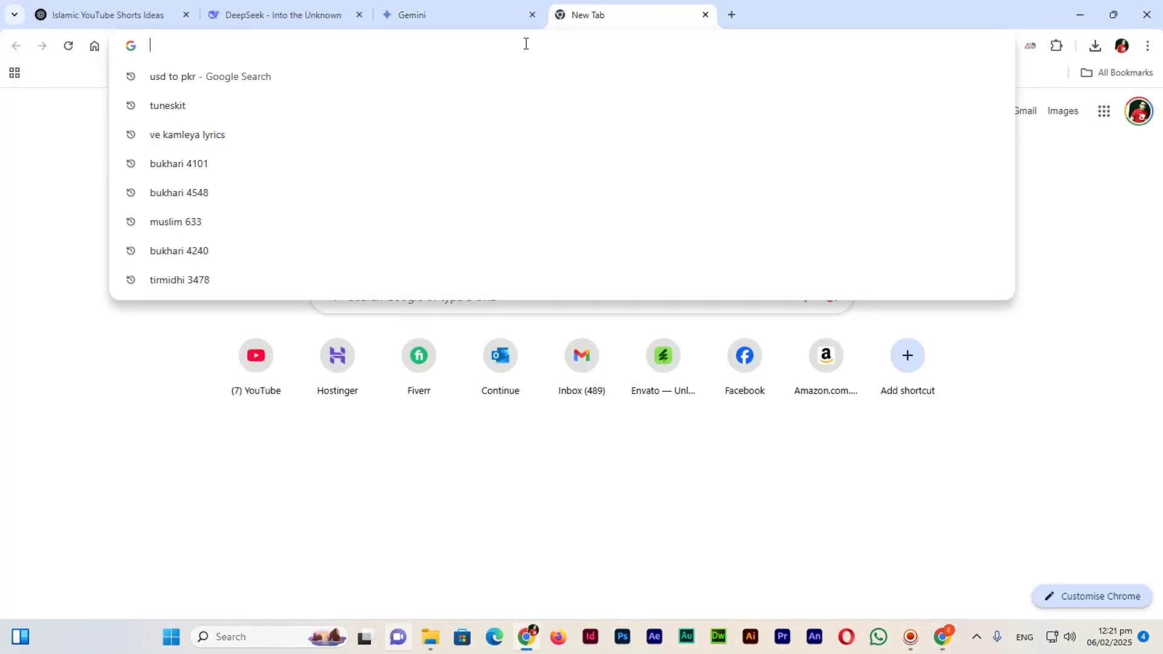
{"action": "type", "text": "youtube.com"}
{"action": "key", "text": "Return"}
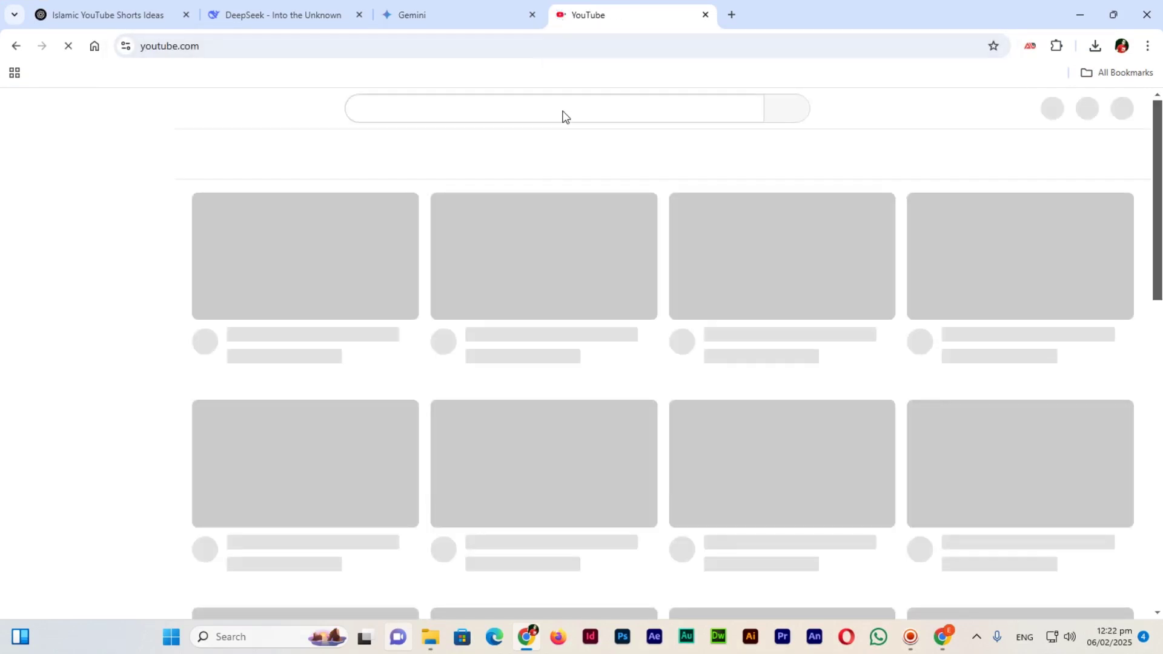
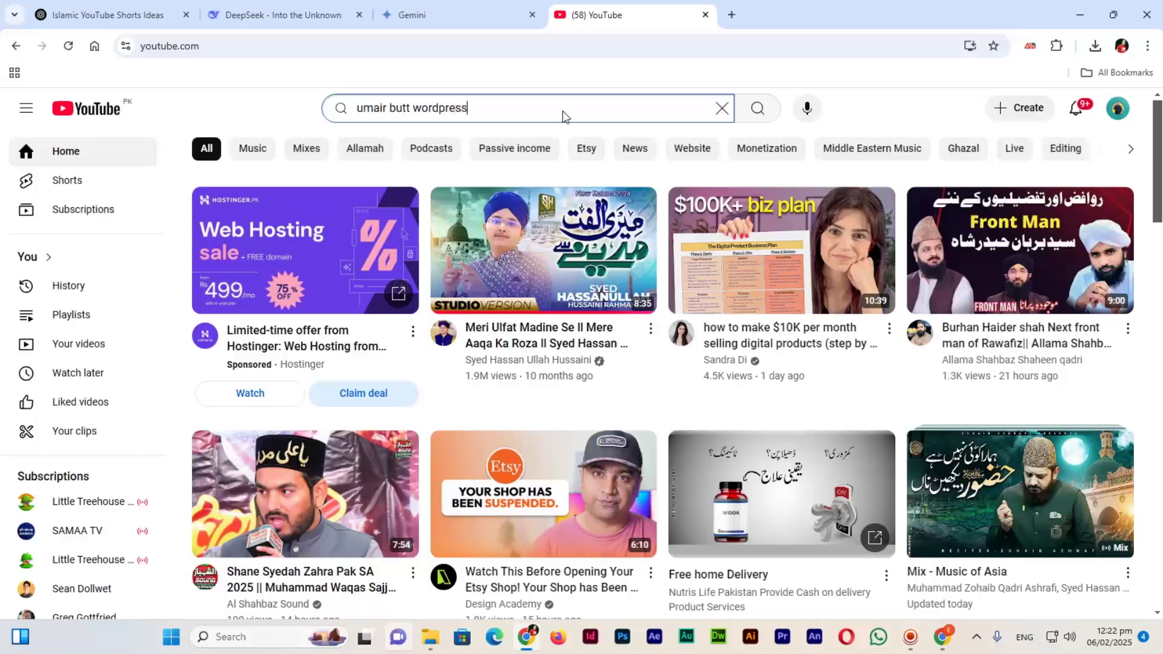
{"action": "key", "text": "Return"}
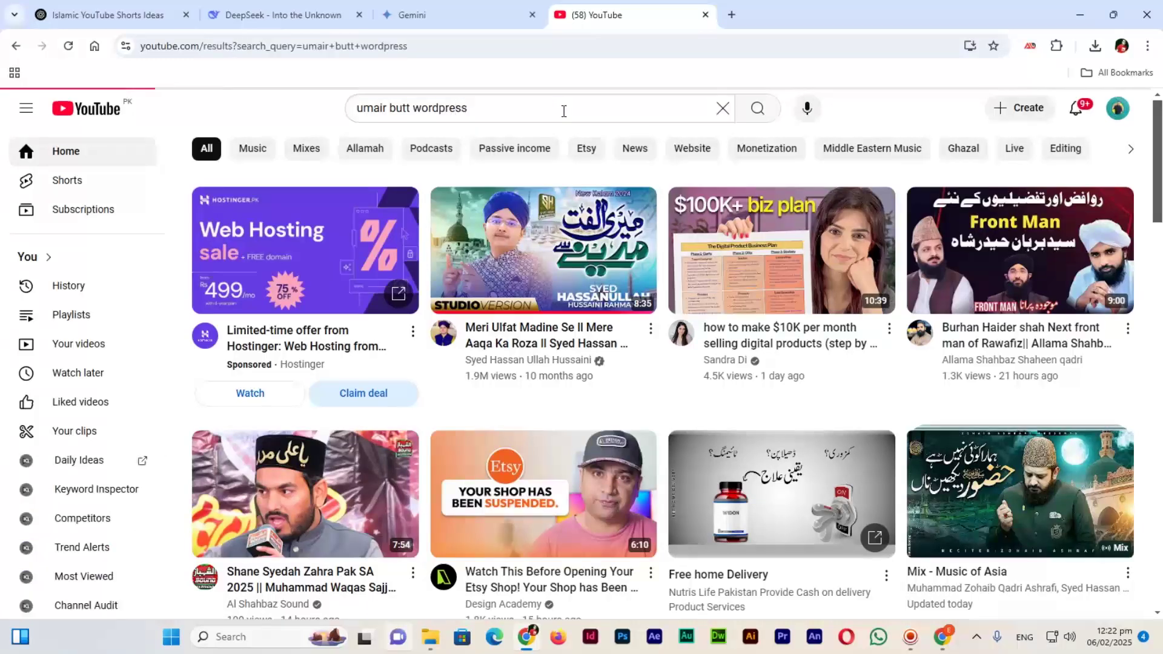
Copy the Wordpress Installation in PC video link, close the tab and return to Odoo.
{"action": "scroll", "coordinate": [665, 334], "scroll_direction": "down", "scroll_amount": 10}
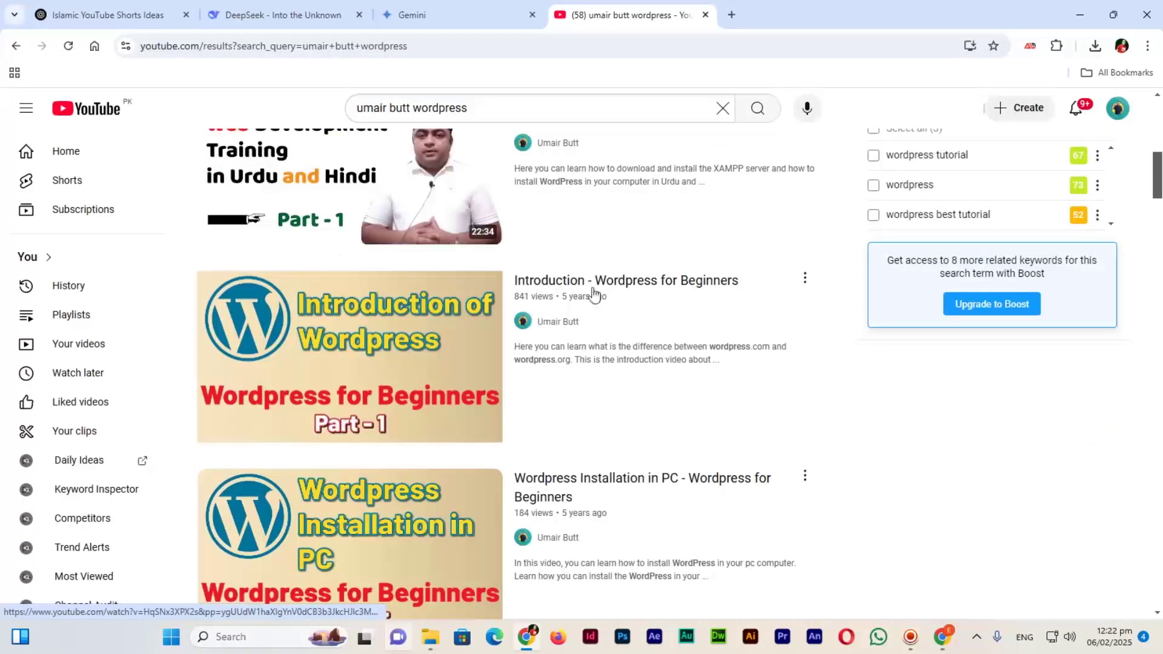
{"action": "left_click", "coordinate": [630, 485]}
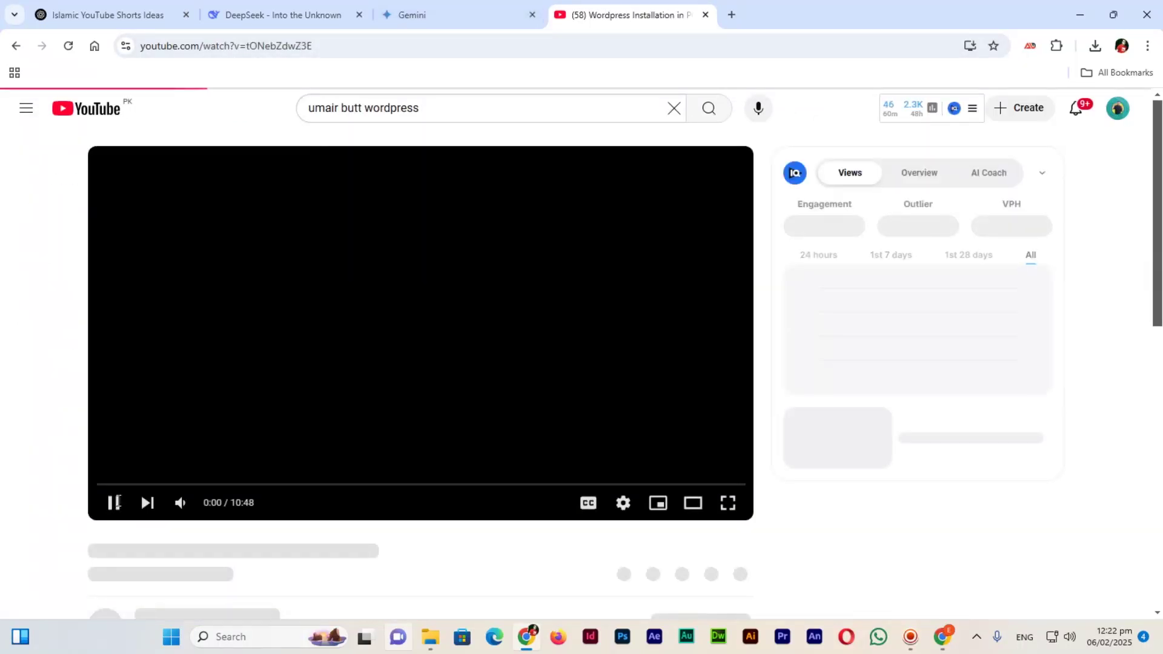
{"action": "left_click", "coordinate": [411, 46]}
{"action": "key", "text": "ctrl+c"}
{"action": "middle_click", "coordinate": [580, 14]}
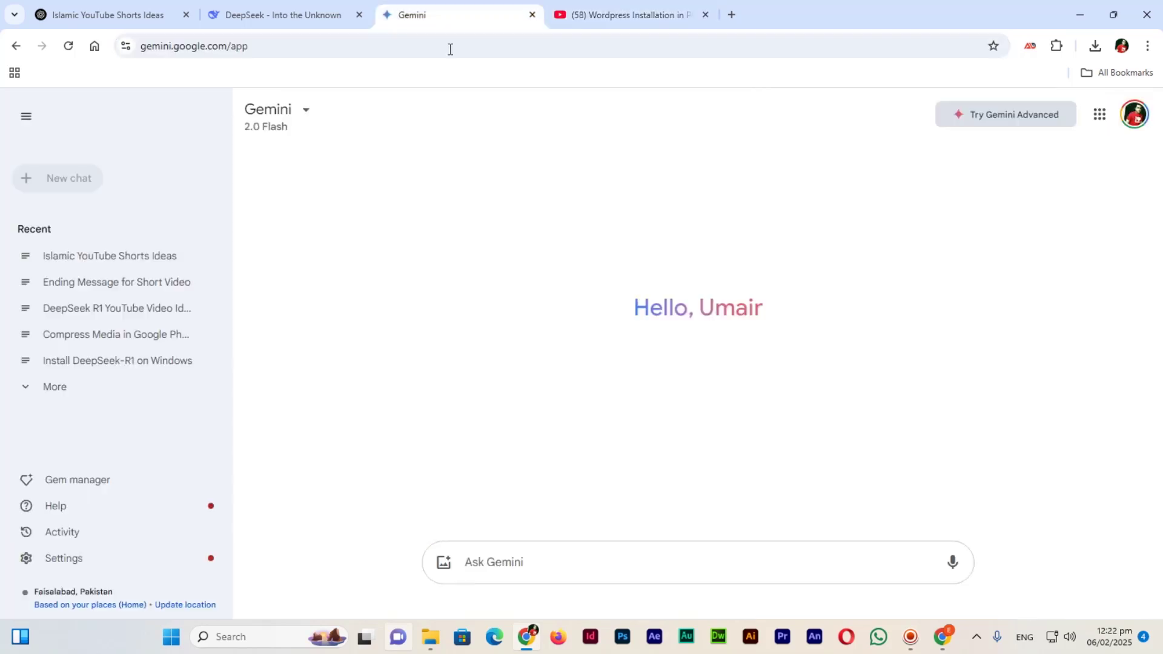
{"action": "key", "text": "alt+Tab"}
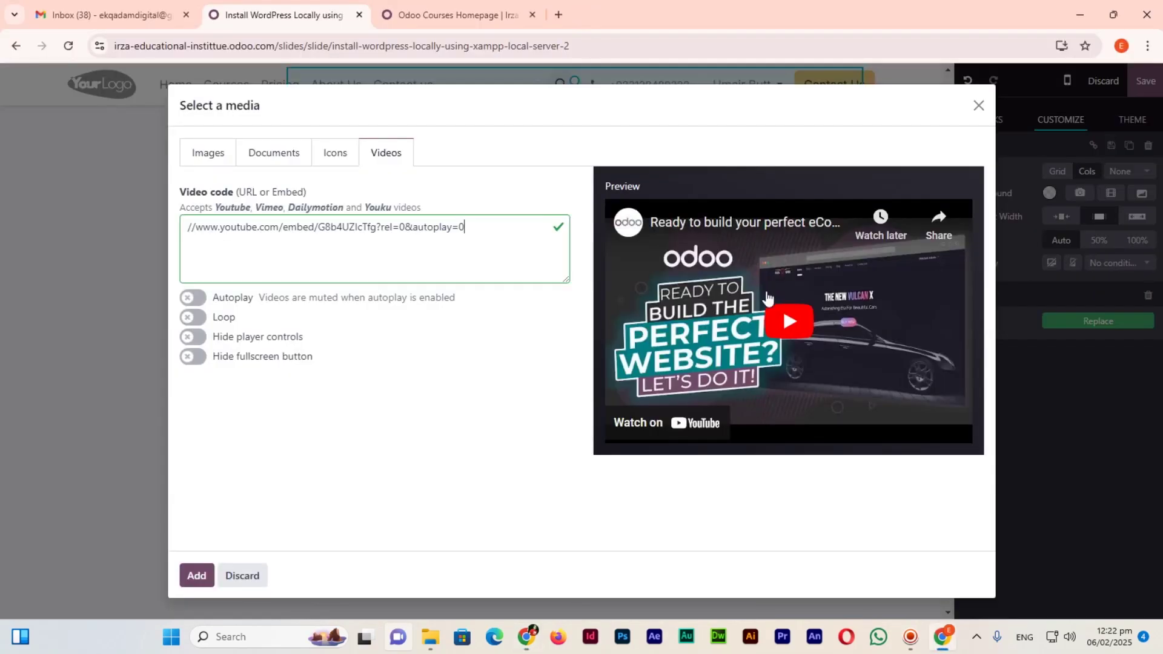
Replace the sample video code with the copied YouTube link, add it and save the lesson.
{"action": "key", "text": "ctrl+a"}
{"action": "key", "text": "ctrl+v"}
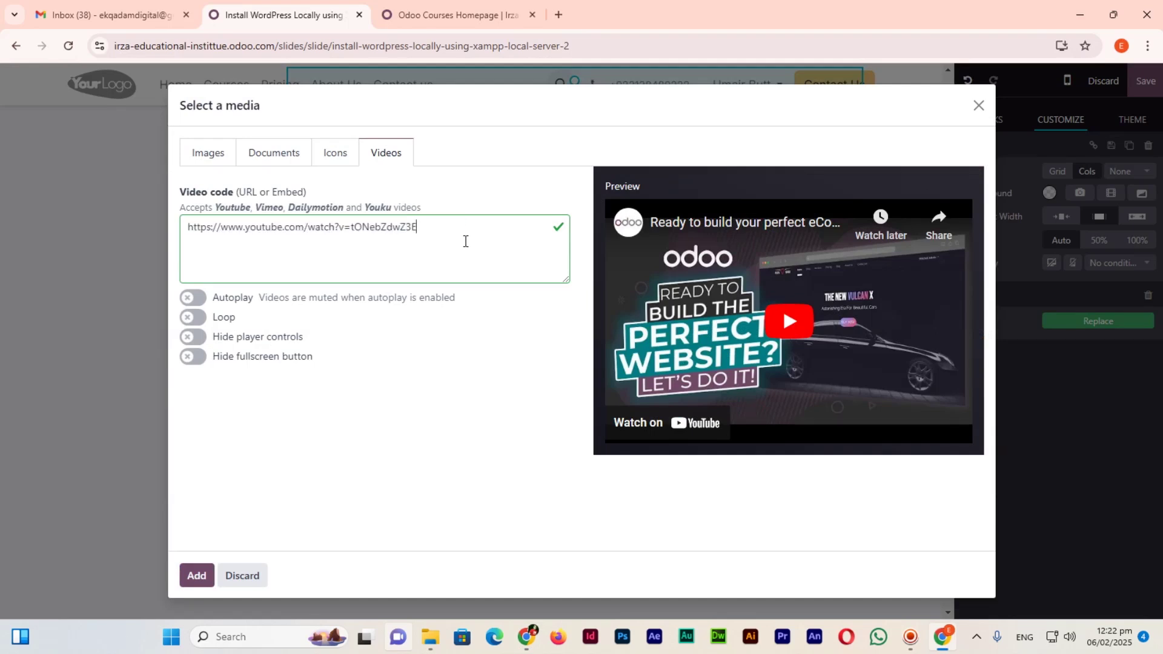
{"action": "left_click", "coordinate": [195, 578]}
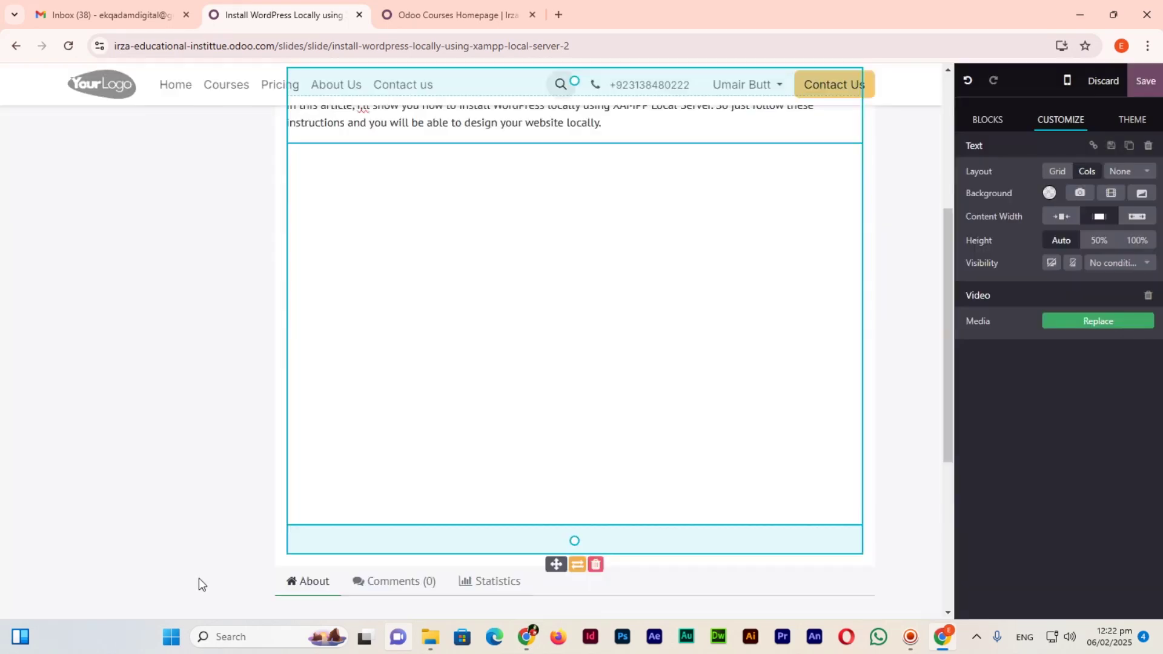
{"action": "left_click", "coordinate": [1141, 92]}
{"action": "left_click", "coordinate": [393, 5]}
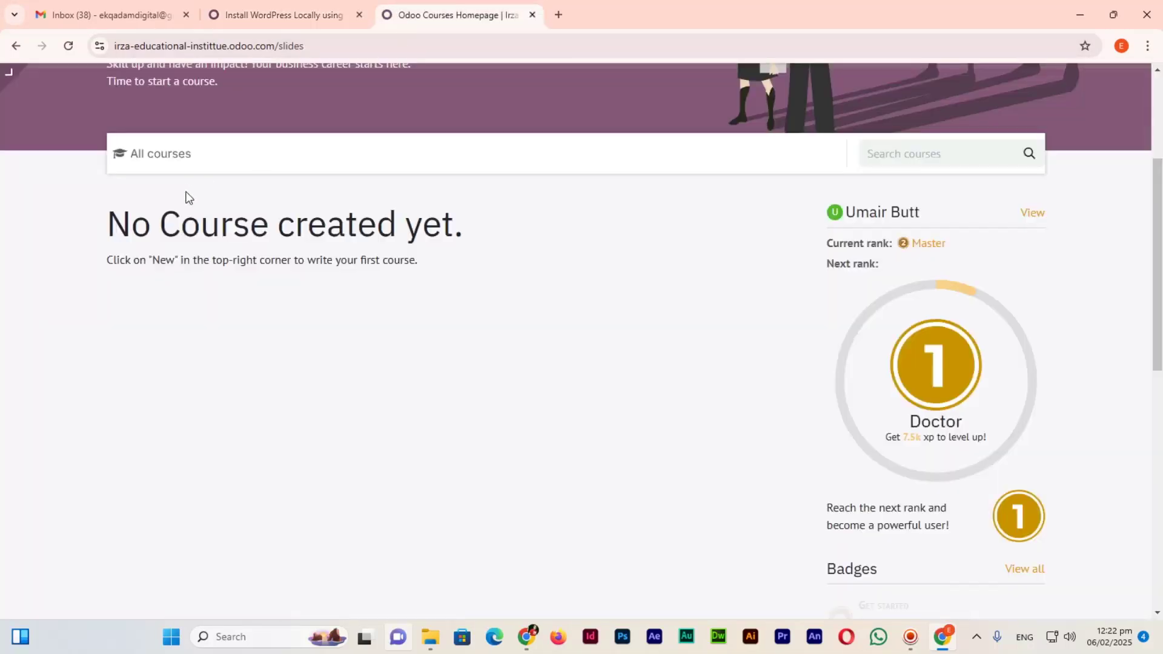
Open the WordPress course and check its Install WordPress lesson.
{"action": "scroll", "coordinate": [190, 193], "scroll_direction": "up", "scroll_amount": 3}
{"action": "scroll", "coordinate": [251, 350], "scroll_direction": "down", "scroll_amount": 2}
{"action": "left_click", "coordinate": [159, 428]}
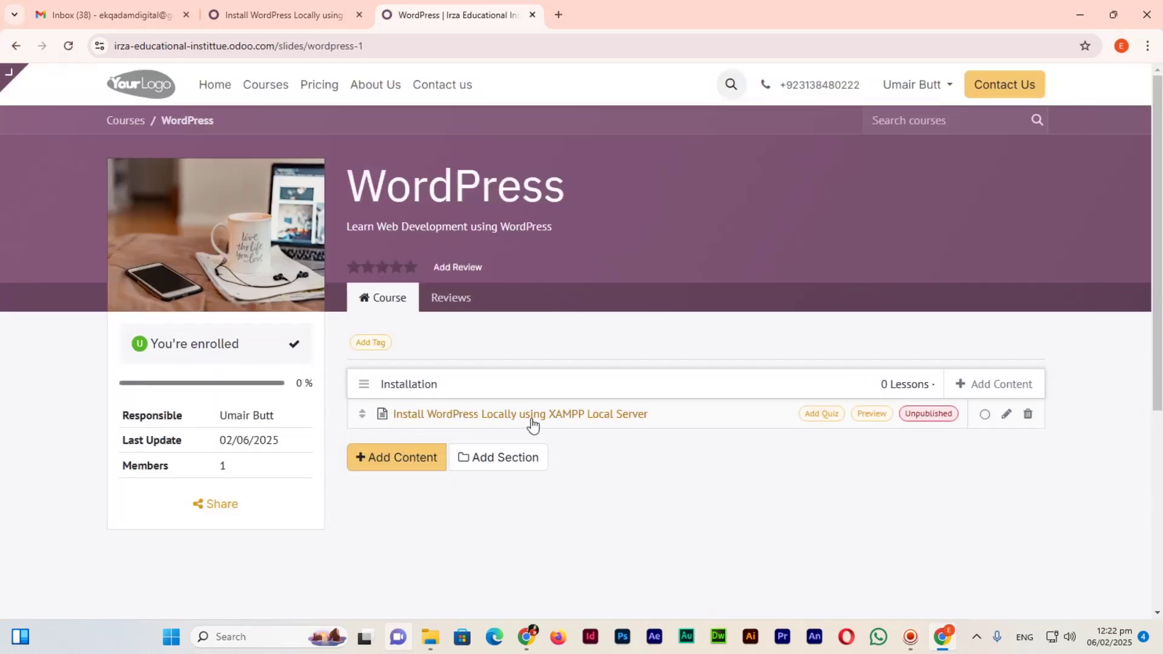
{"action": "left_click", "coordinate": [605, 417]}
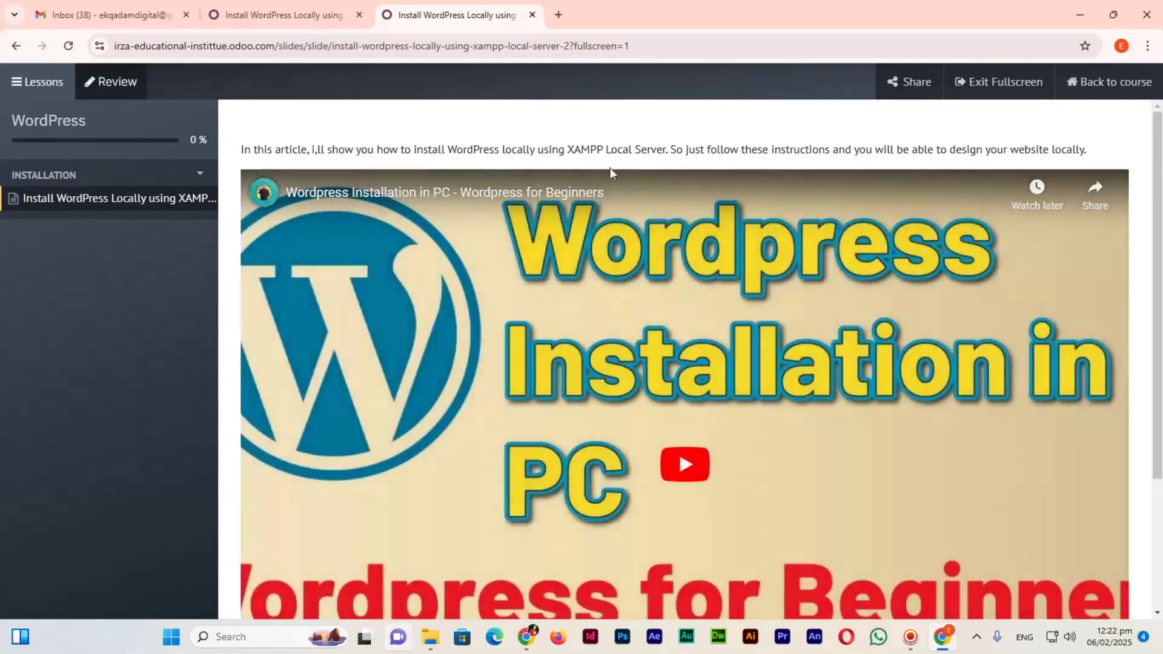
{"action": "scroll", "coordinate": [597, 182], "scroll_direction": "down", "scroll_amount": 3}
{"action": "scroll", "coordinate": [569, 484], "scroll_direction": "up", "scroll_amount": 3}
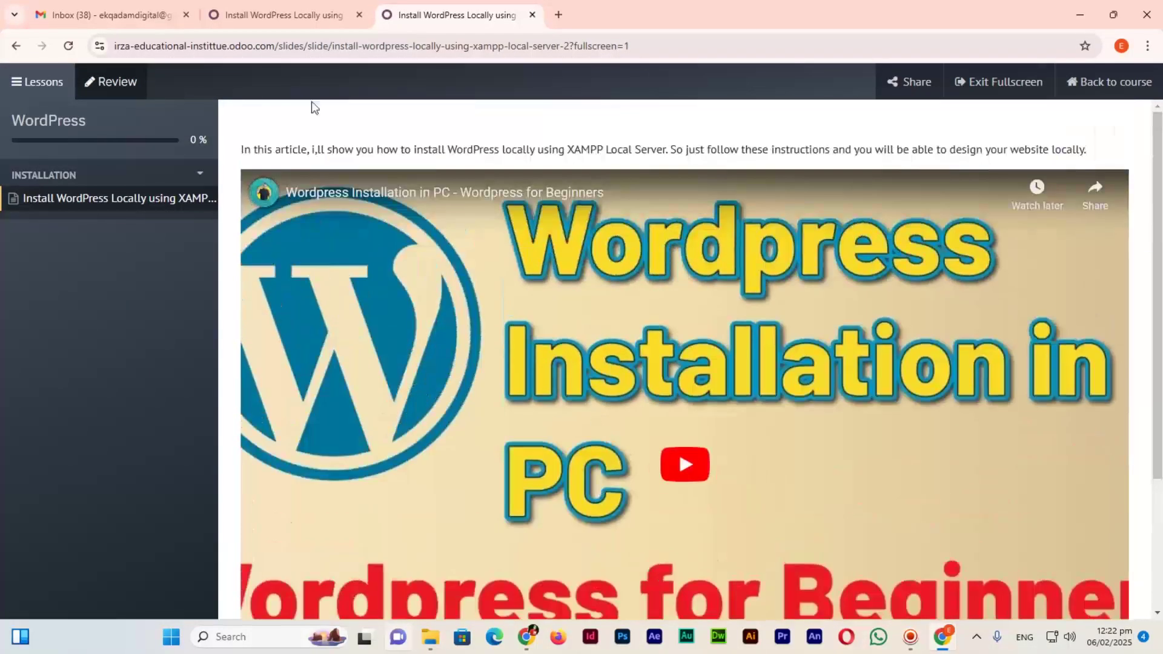
In the regular site tab, go to Courses and open the WordPress course page.
{"action": "left_click", "coordinate": [309, 12]}
{"action": "scroll", "coordinate": [340, 215], "scroll_direction": "up", "scroll_amount": 4}
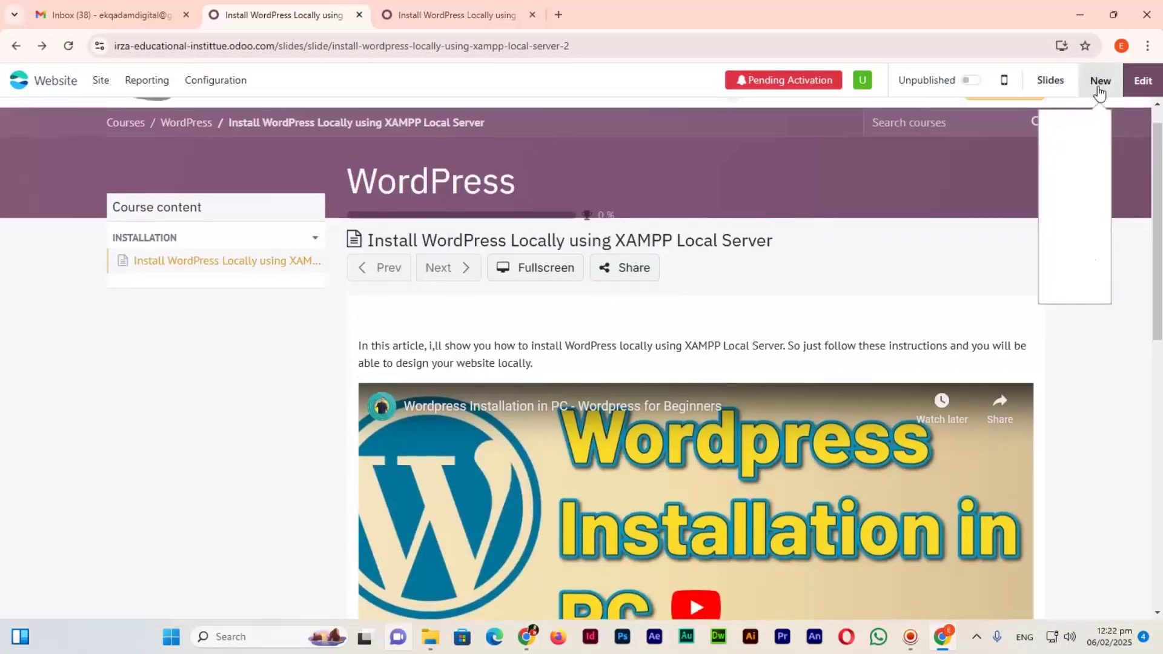
{"action": "scroll", "coordinate": [517, 122], "scroll_direction": "up", "scroll_amount": 1}
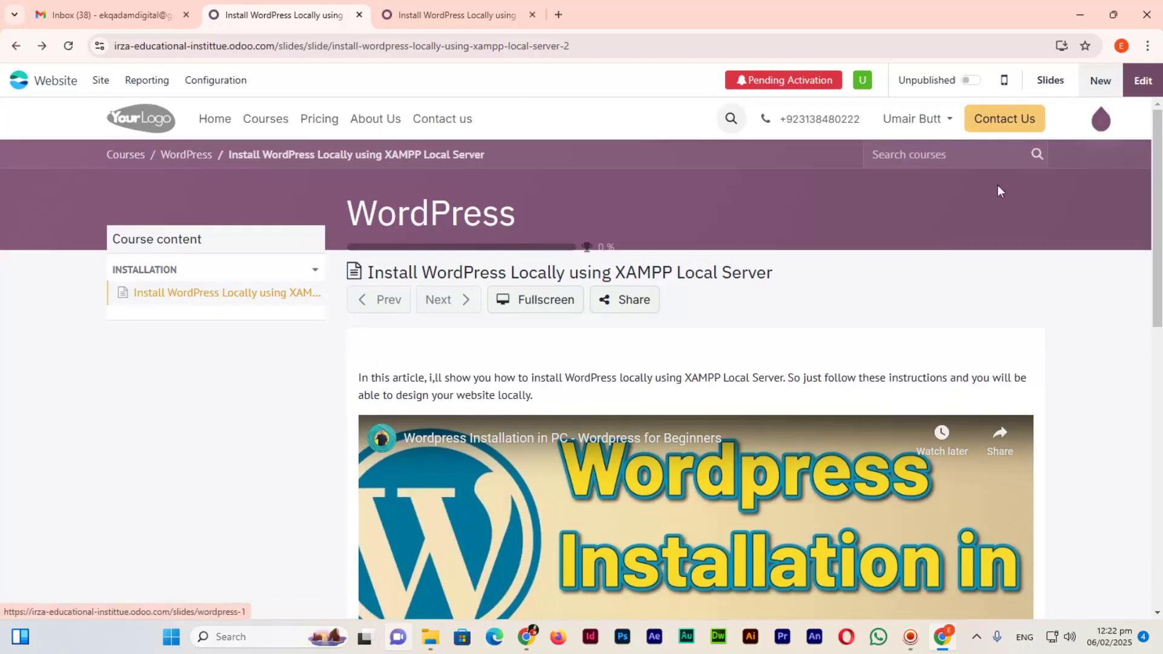
{"action": "left_click", "coordinate": [275, 121]}
{"action": "scroll", "coordinate": [280, 398], "scroll_direction": "down", "scroll_amount": 2}
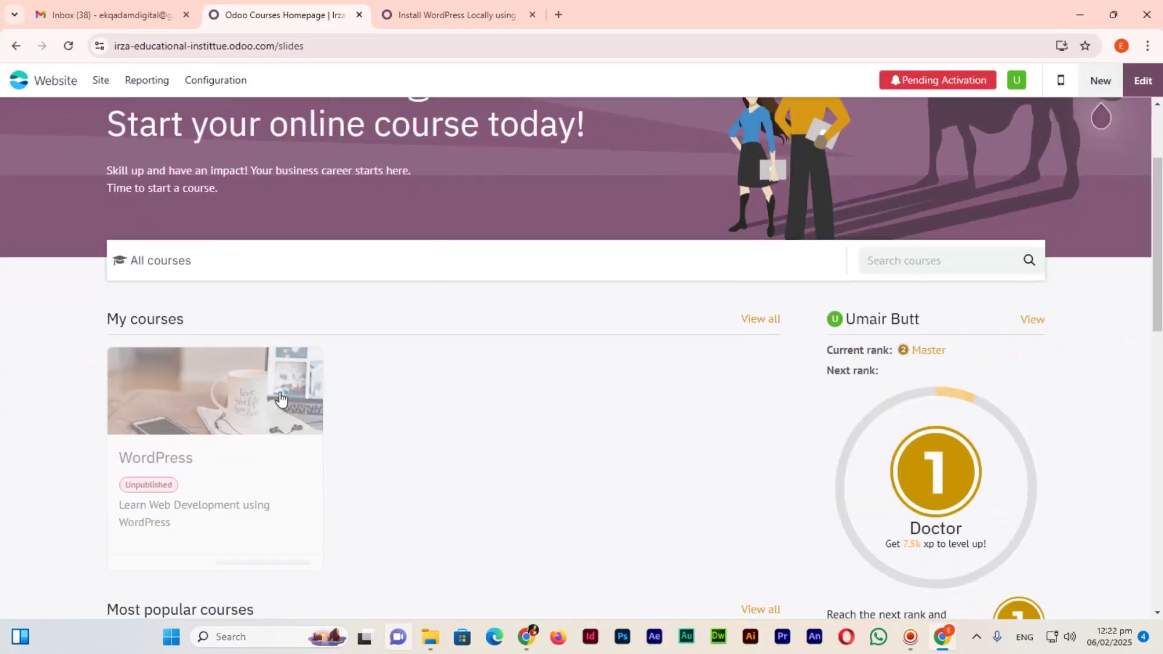
{"action": "left_click", "coordinate": [164, 463]}
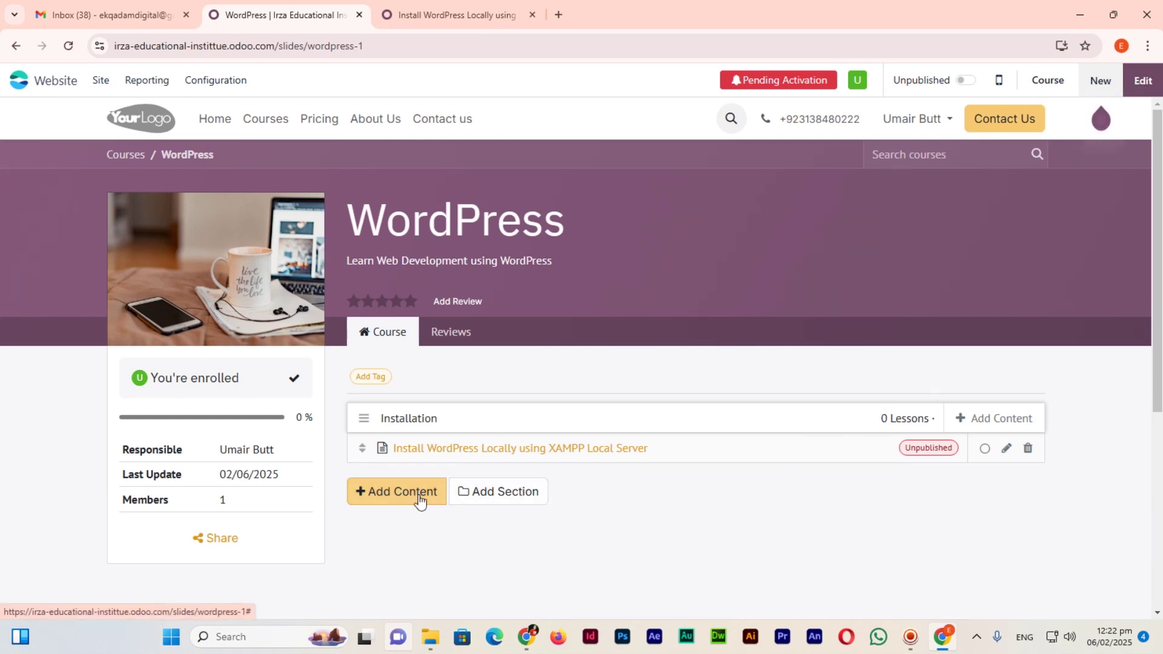
Create the article lesson 'Install WordPress using cPanel' under Installation and open it fullscreen.
{"action": "left_click", "coordinate": [1000, 421]}
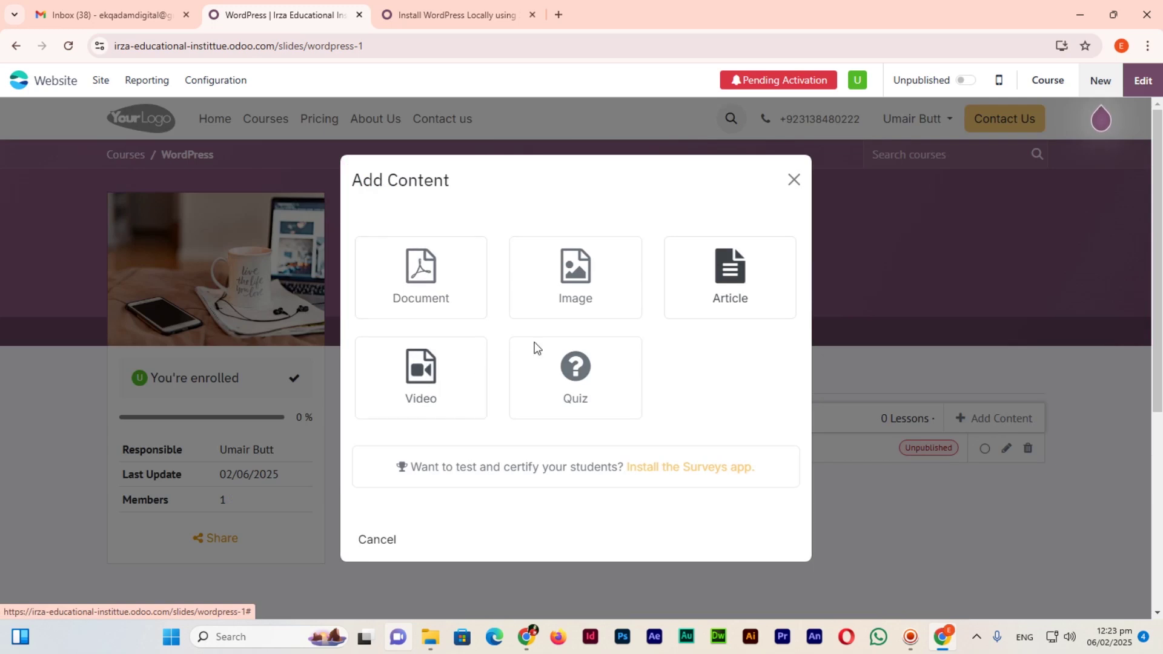
{"action": "left_click", "coordinate": [730, 277]}
{"action": "left_click", "coordinate": [325, 261]}
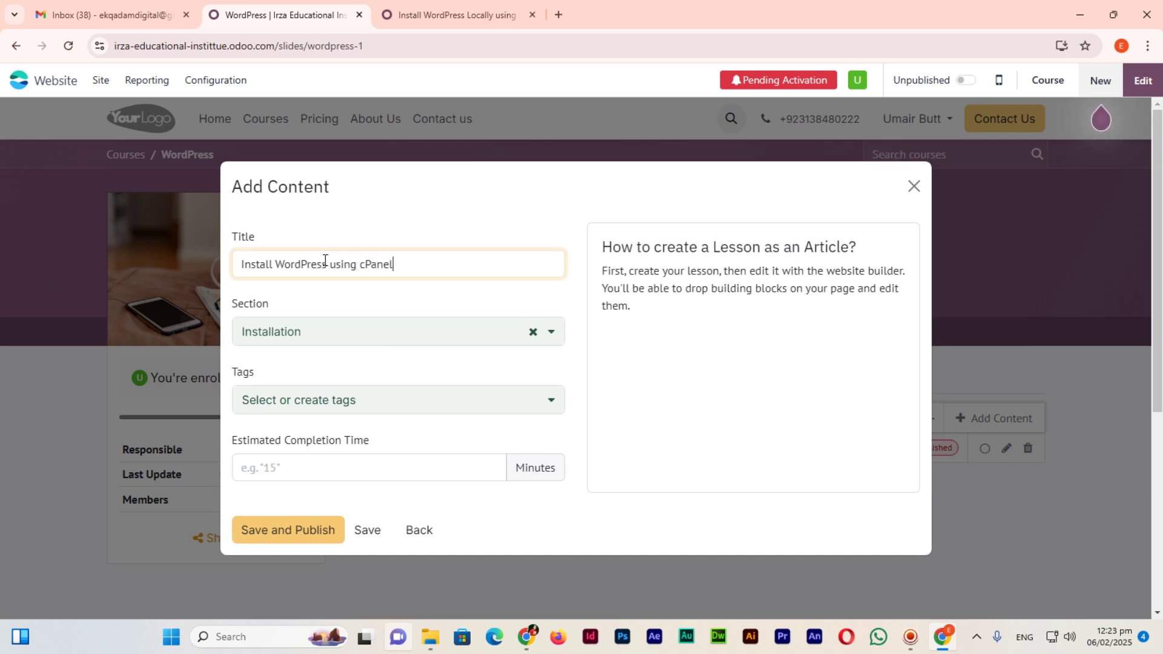
{"action": "left_click", "coordinate": [327, 333]}
{"action": "left_click", "coordinate": [312, 402]}
{"action": "left_click", "coordinate": [340, 465]}
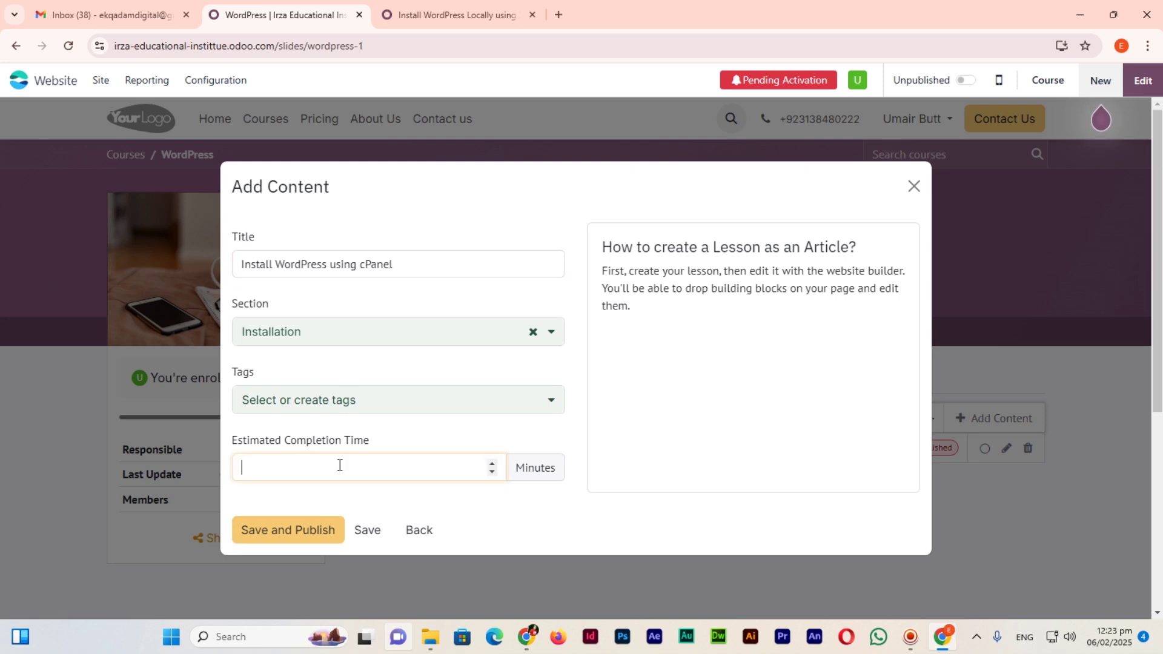
{"action": "left_click", "coordinate": [366, 531]}
{"action": "left_click", "coordinate": [471, 5]}
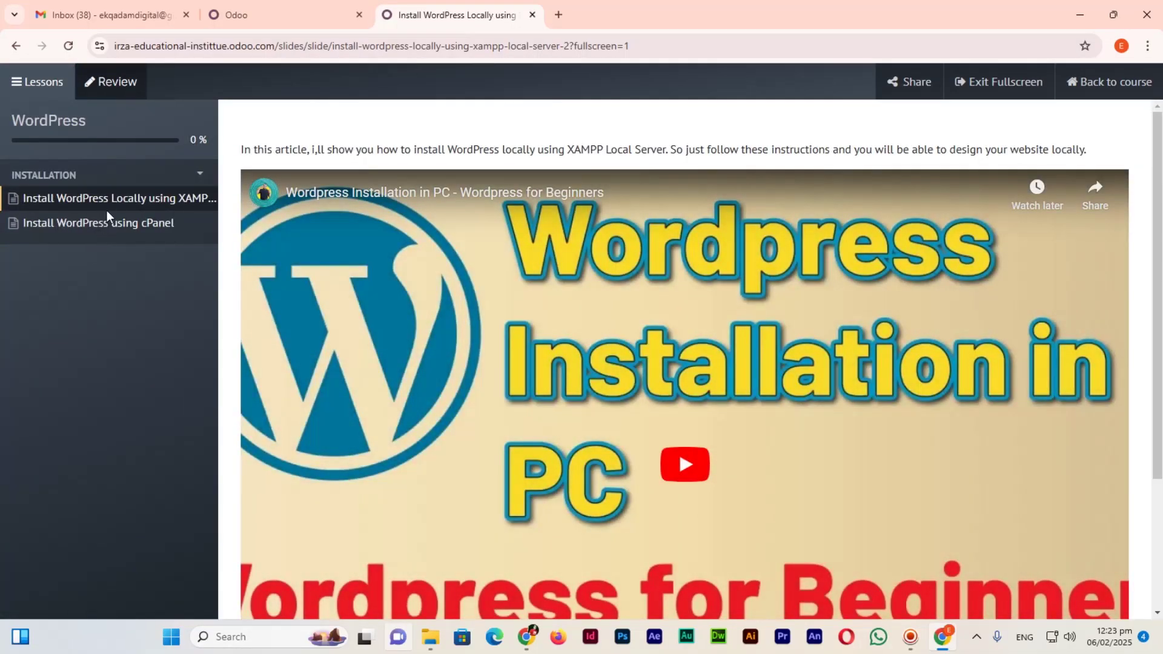
{"action": "left_click", "coordinate": [123, 225]}
Show the cPanel lesson on the course website tab and discard the editor changes.
{"action": "left_click", "coordinate": [338, 15]}
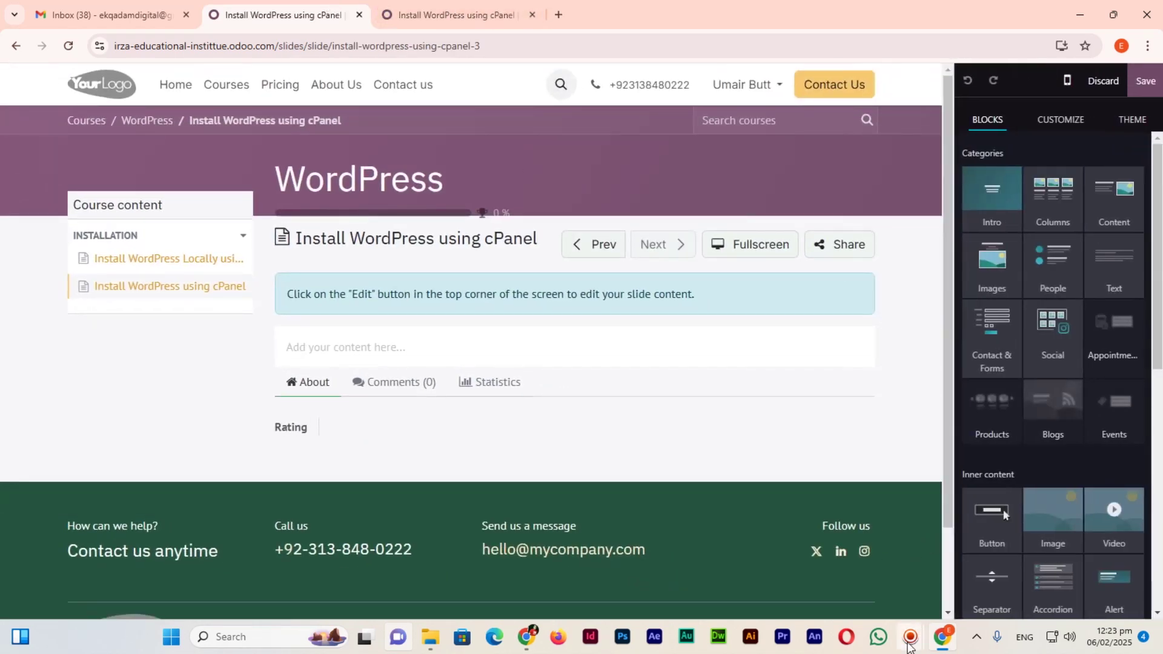
{"action": "left_click", "coordinate": [808, 565]}
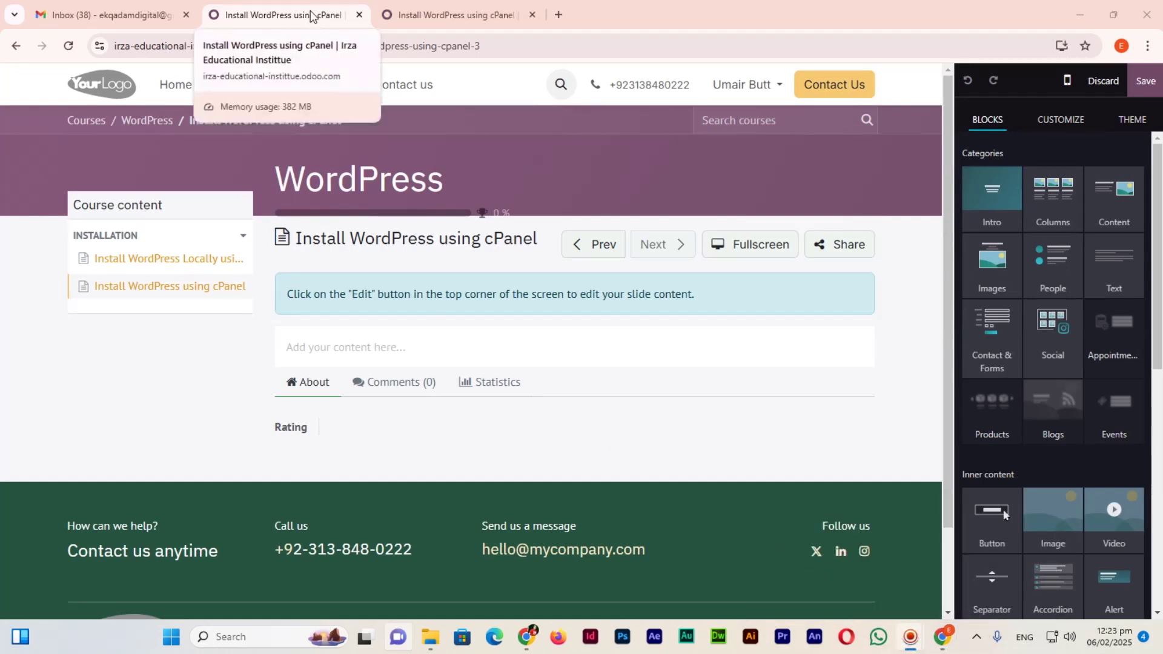
{"action": "left_click", "coordinate": [1096, 83]}
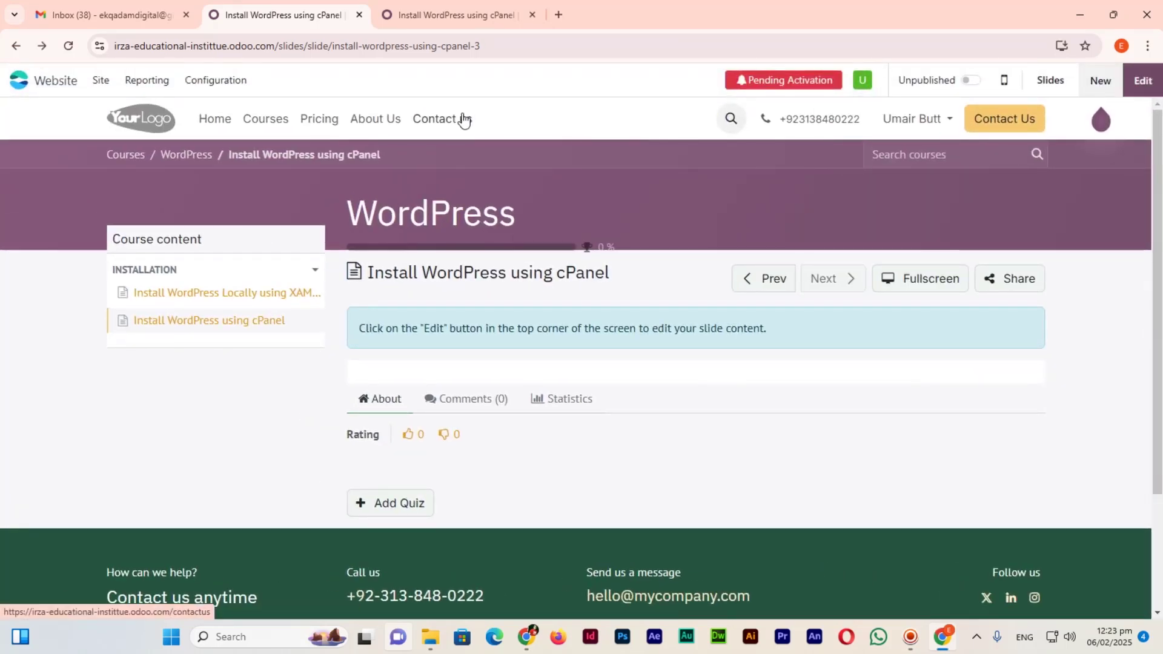
Open the Contact us page in the editor and select the My Company block.
{"action": "left_click", "coordinate": [467, 121]}
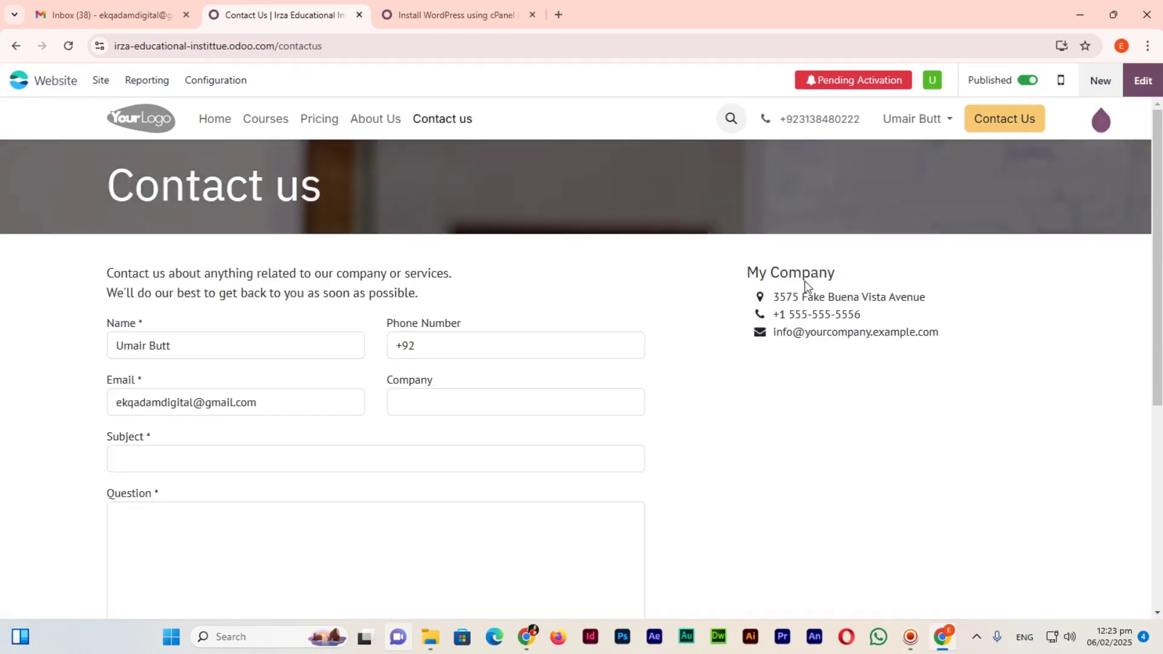
{"action": "left_click", "coordinate": [1143, 85]}
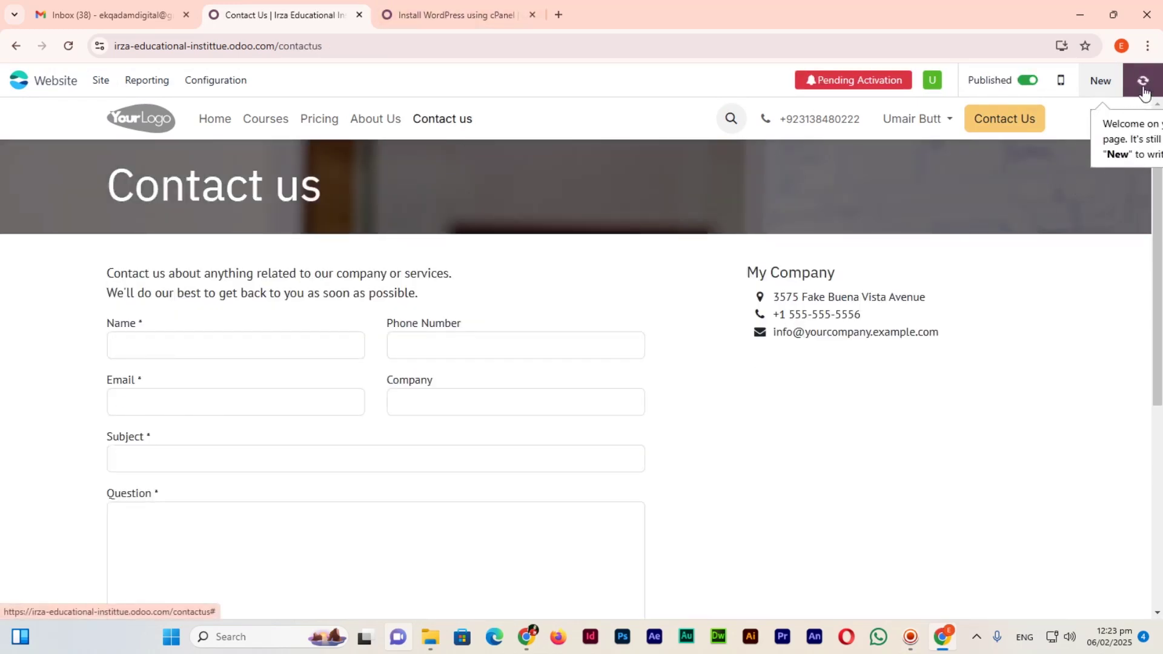
{"action": "left_click", "coordinate": [715, 261]}
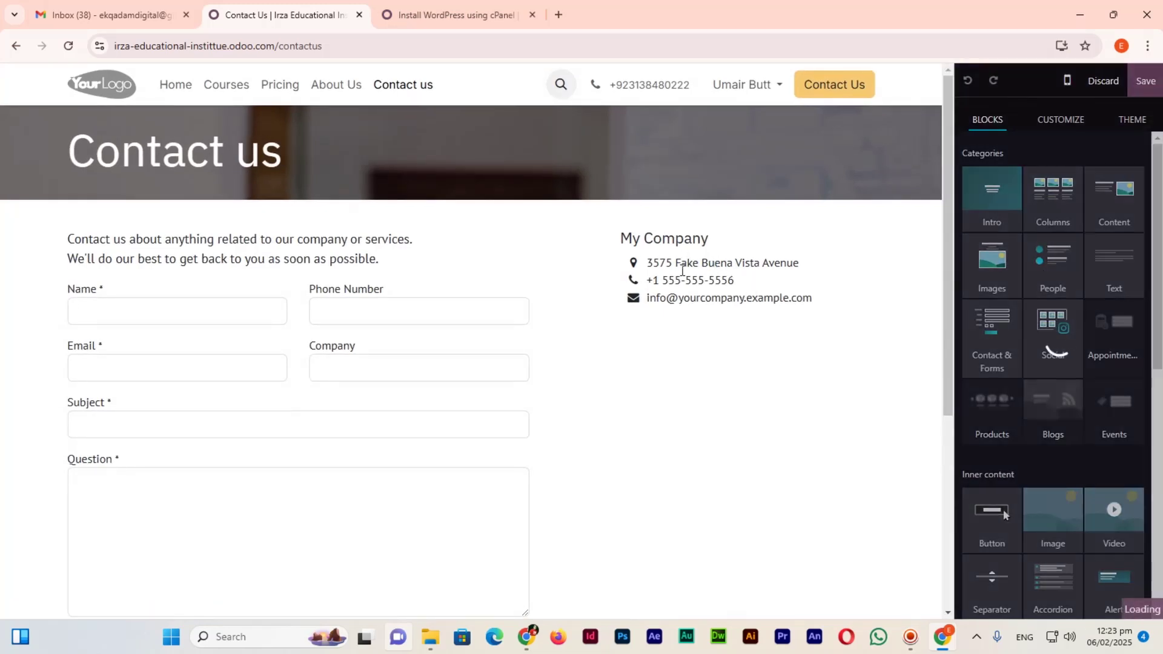
Change the address to 'Faisalabad, Pakistan', enter the new phone number and e-mail, and save.
{"action": "left_click_drag", "start_coordinate": [646, 262], "coordinate": [744, 264]}
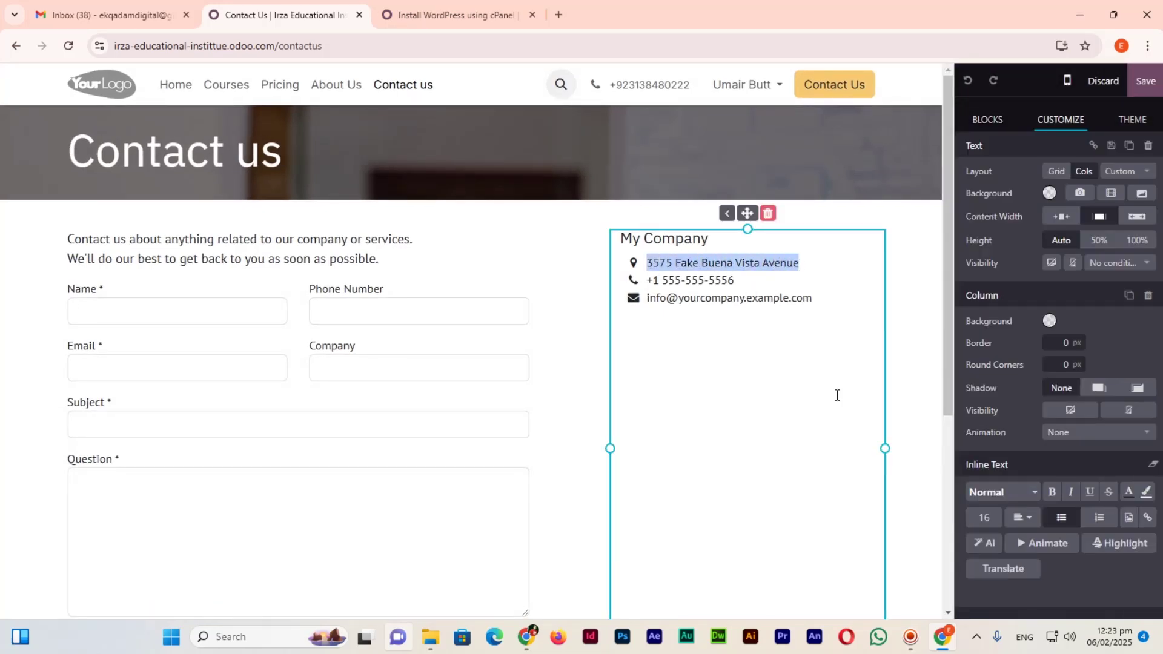
{"action": "type", "text": "Faisalabad, Pakistan"}
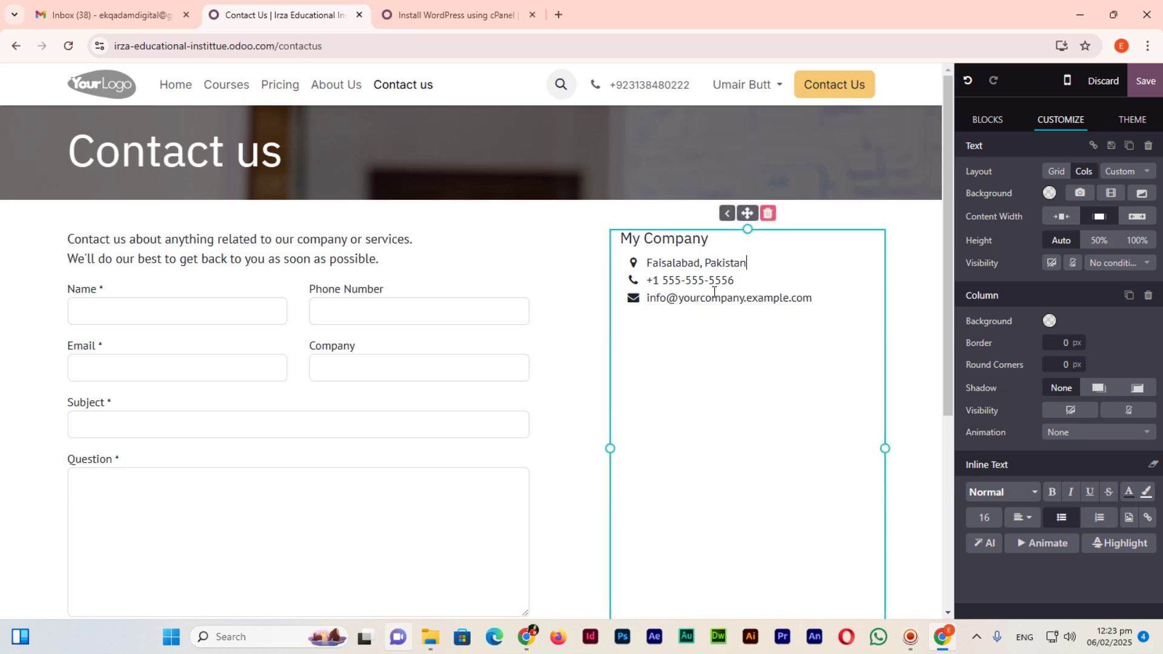
{"action": "left_click_drag", "start_coordinate": [734, 281], "coordinate": [653, 281]}
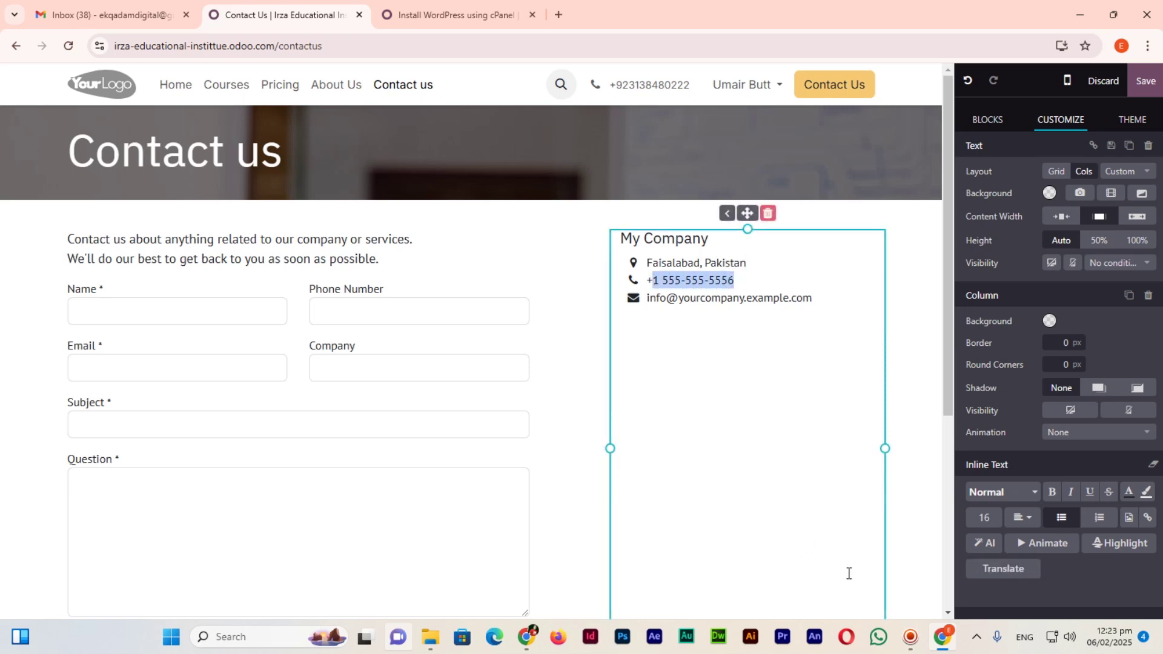
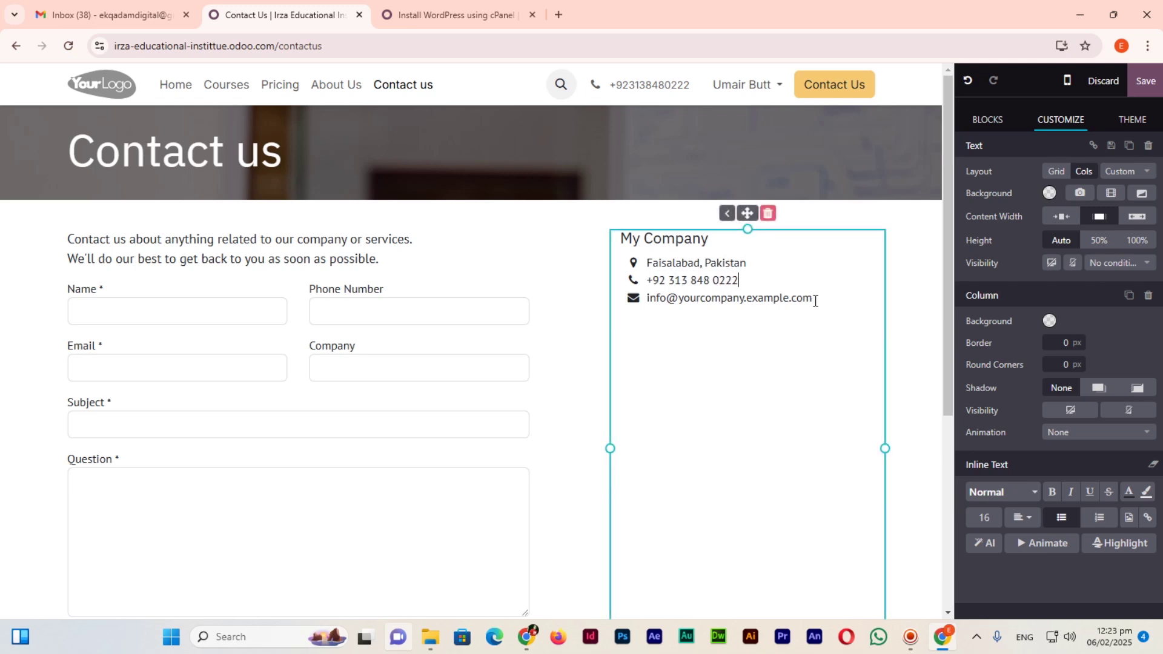
{"action": "left_click_drag", "start_coordinate": [813, 298], "coordinate": [645, 298]}
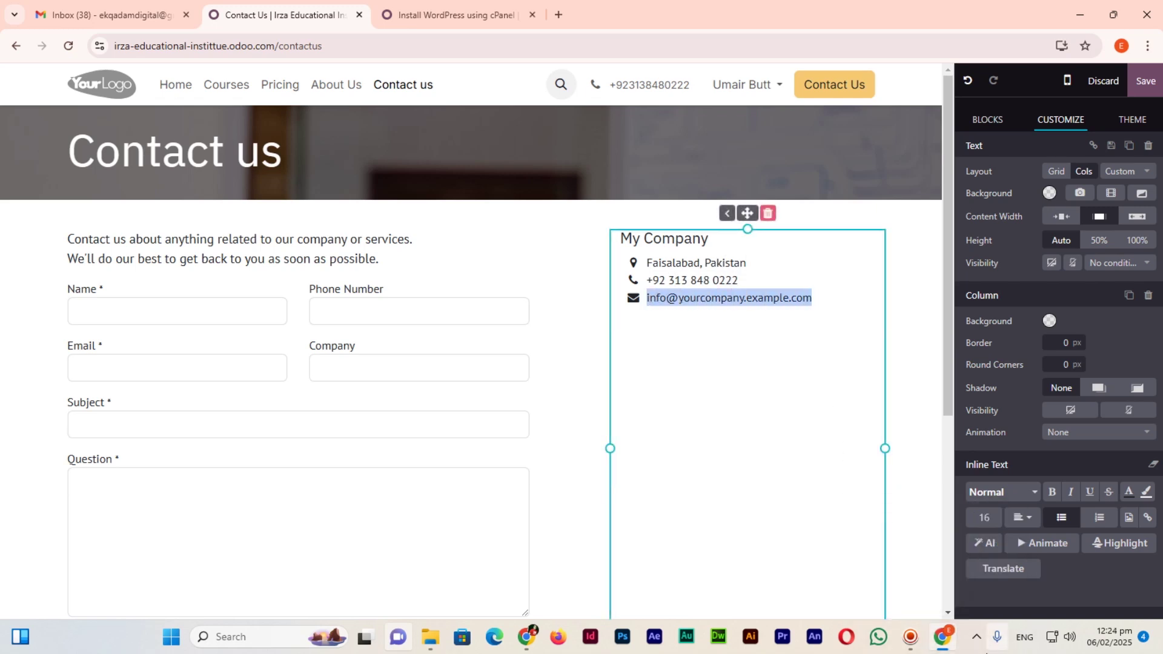
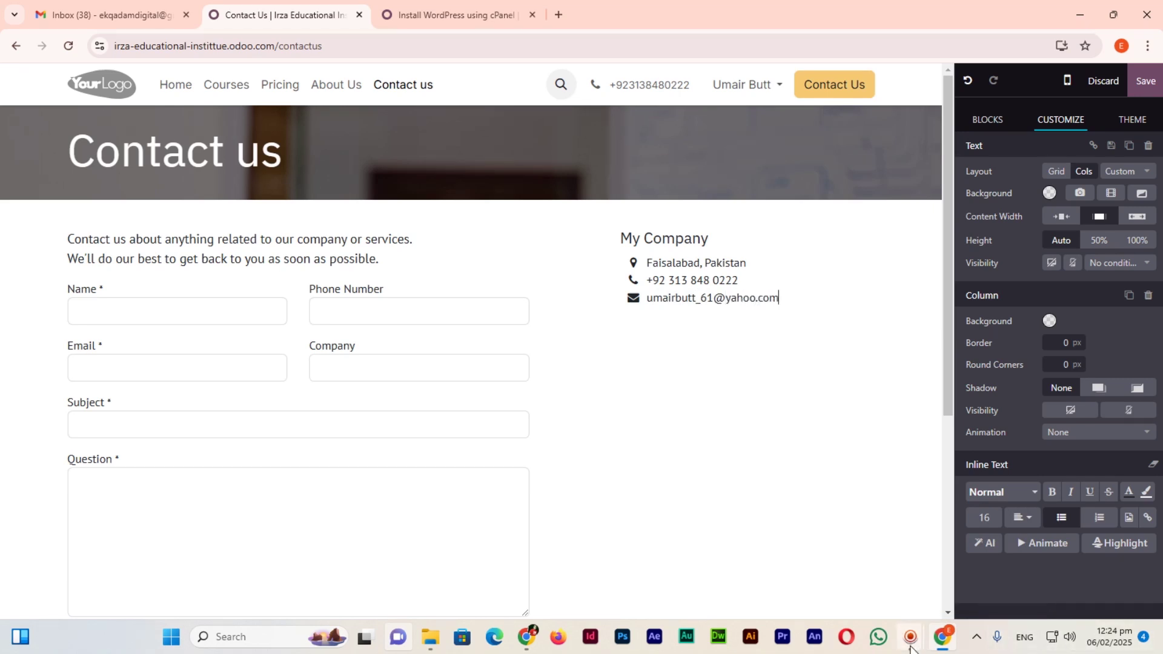
{"action": "mouse_move", "coordinate": [910, 637]}
{"action": "mouse_move", "coordinate": [850, 567]}
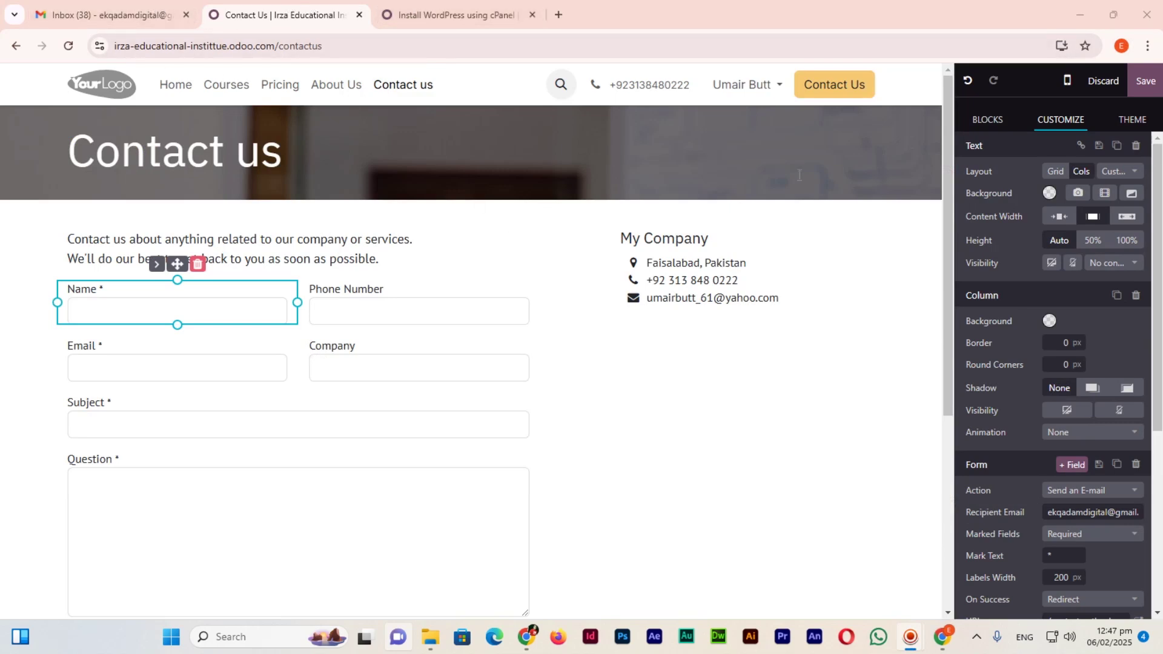
{"action": "left_click", "coordinate": [1142, 90]}
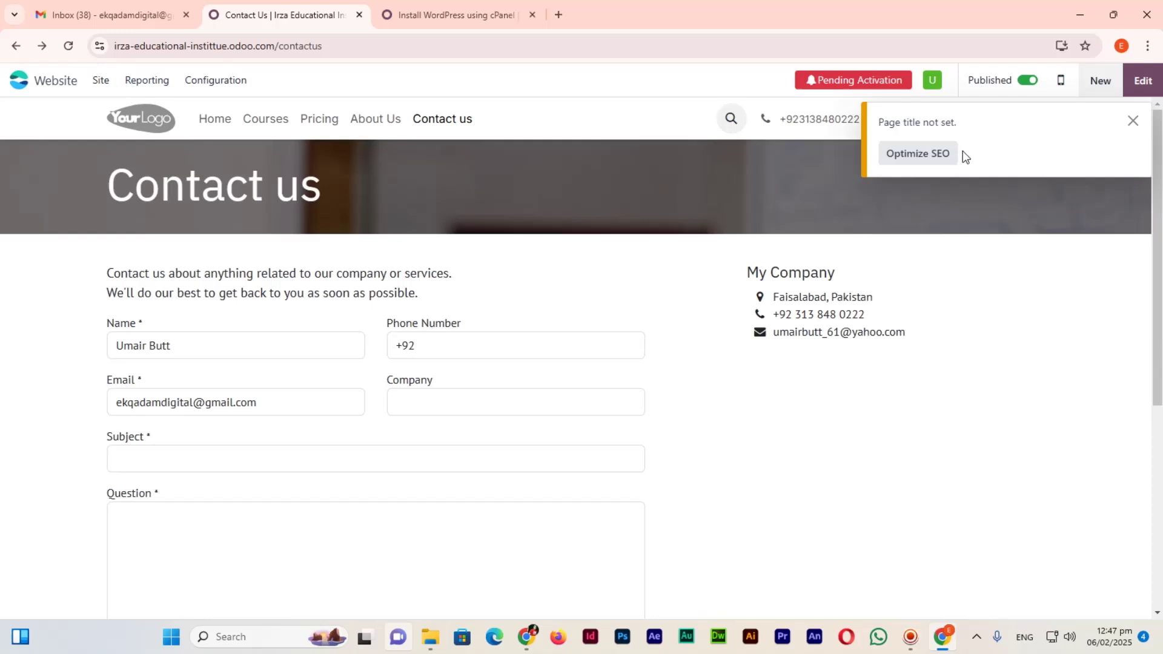
Dismiss the page title notice, visit About Us, then go back to the Home page.
{"action": "left_click", "coordinate": [1131, 125]}
{"action": "scroll", "coordinate": [771, 361], "scroll_direction": "down", "scroll_amount": 5}
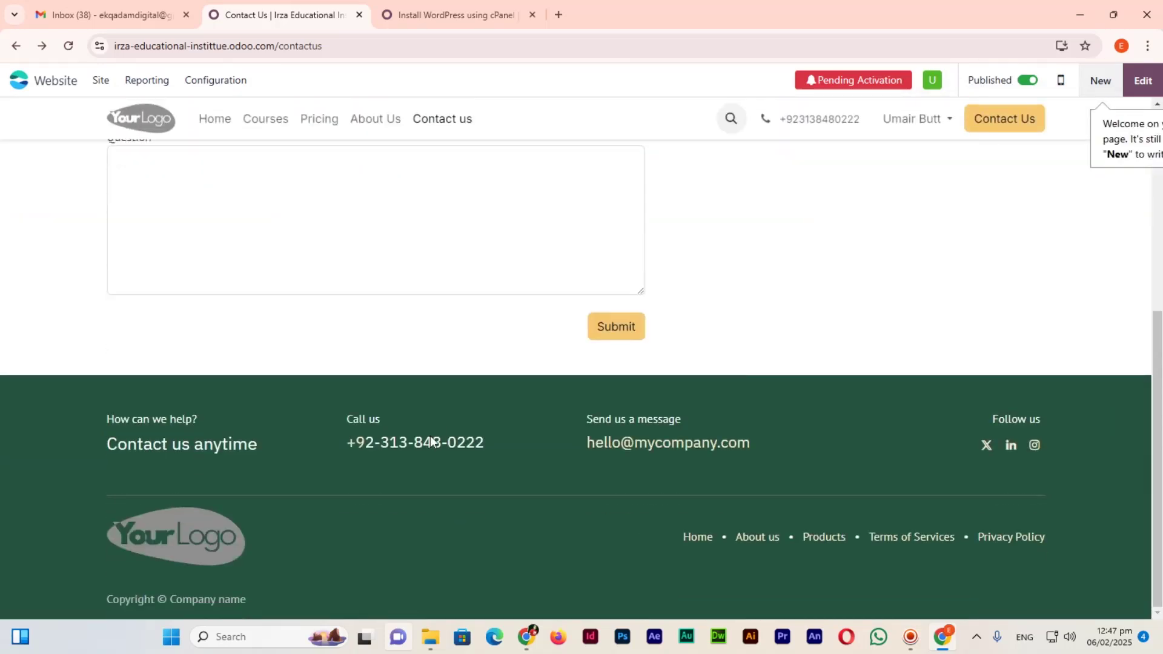
{"action": "scroll", "coordinate": [314, 505], "scroll_direction": "up", "scroll_amount": 5}
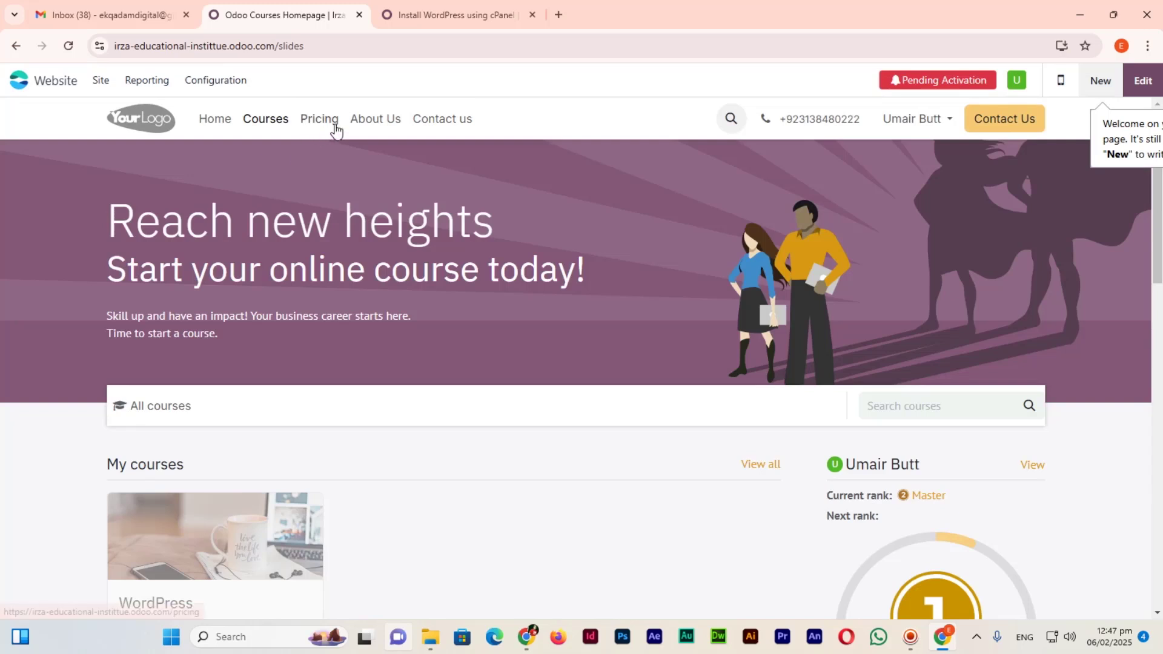
{"action": "left_click", "coordinate": [398, 126]}
{"action": "left_click", "coordinate": [208, 121]}
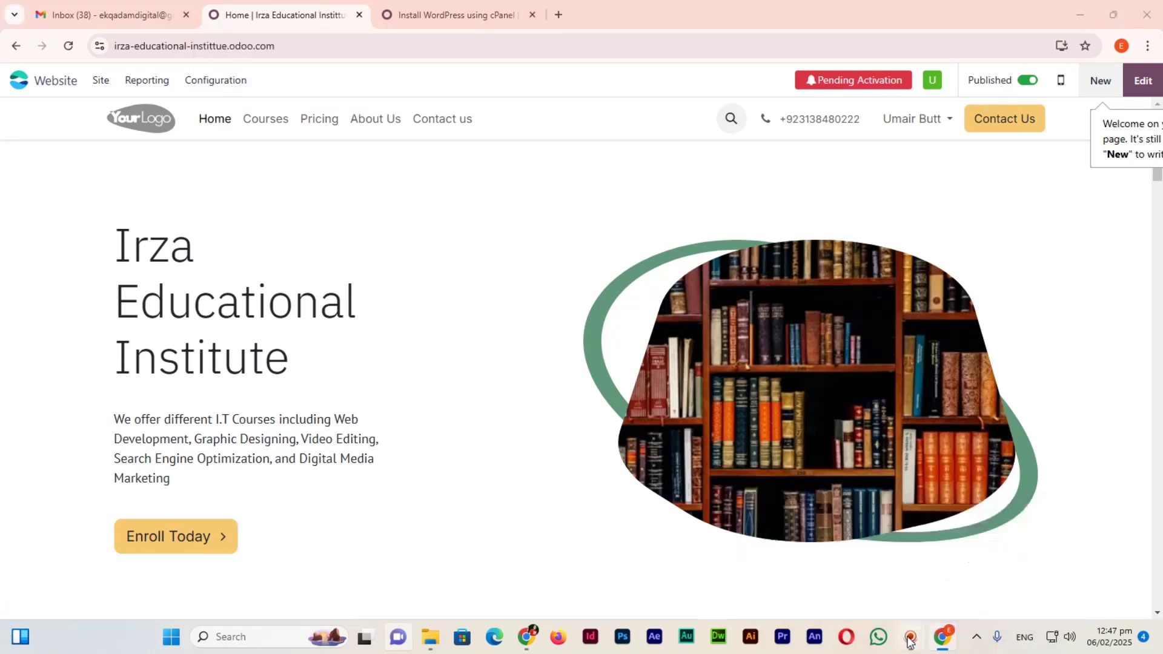
{"action": "mouse_move", "coordinate": [910, 637]}
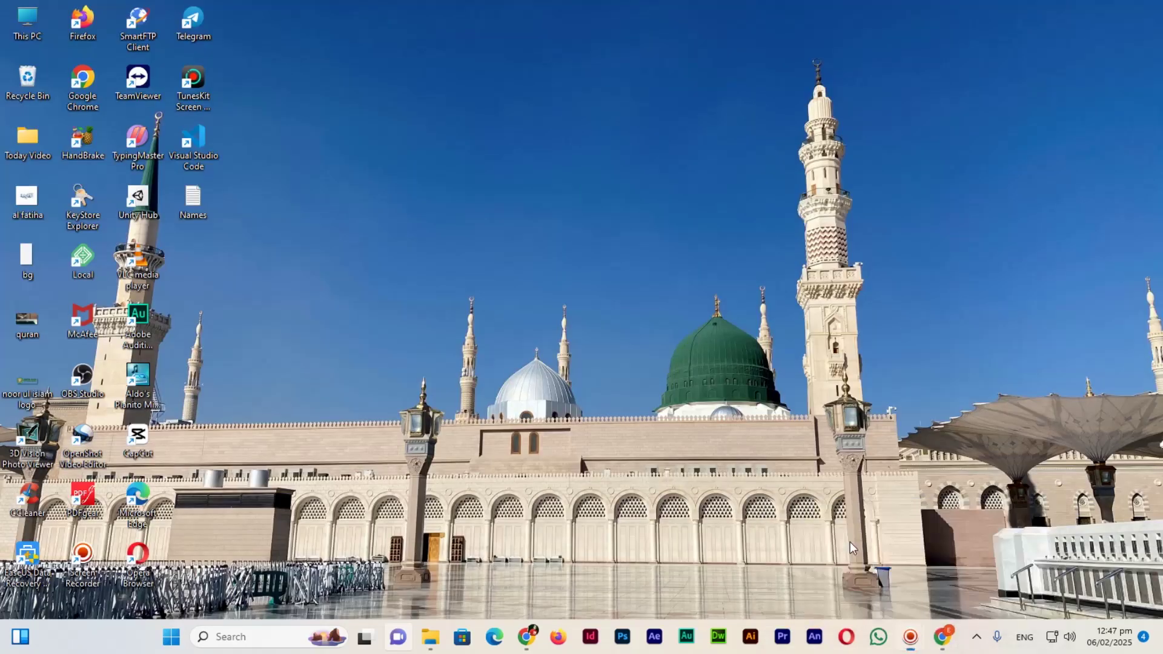